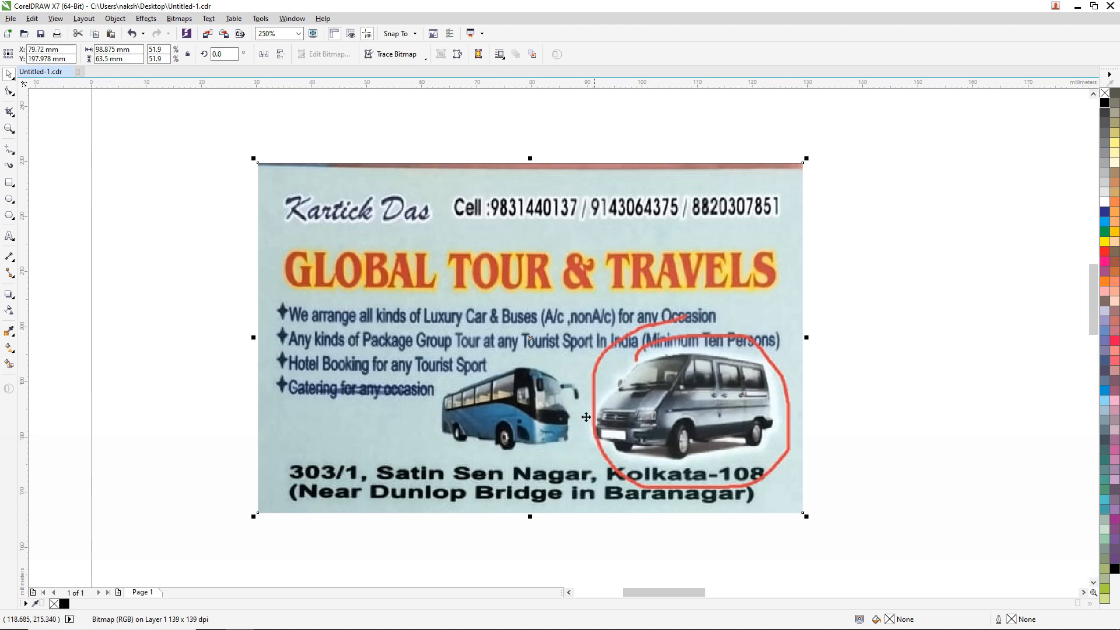
Step: Move the road wallpaper picture from the far side of the pasteboard to the empty area just outside the page beside the reference card
scroll(616, 431, "up", 2)
scroll(505, 353, "down", 4)
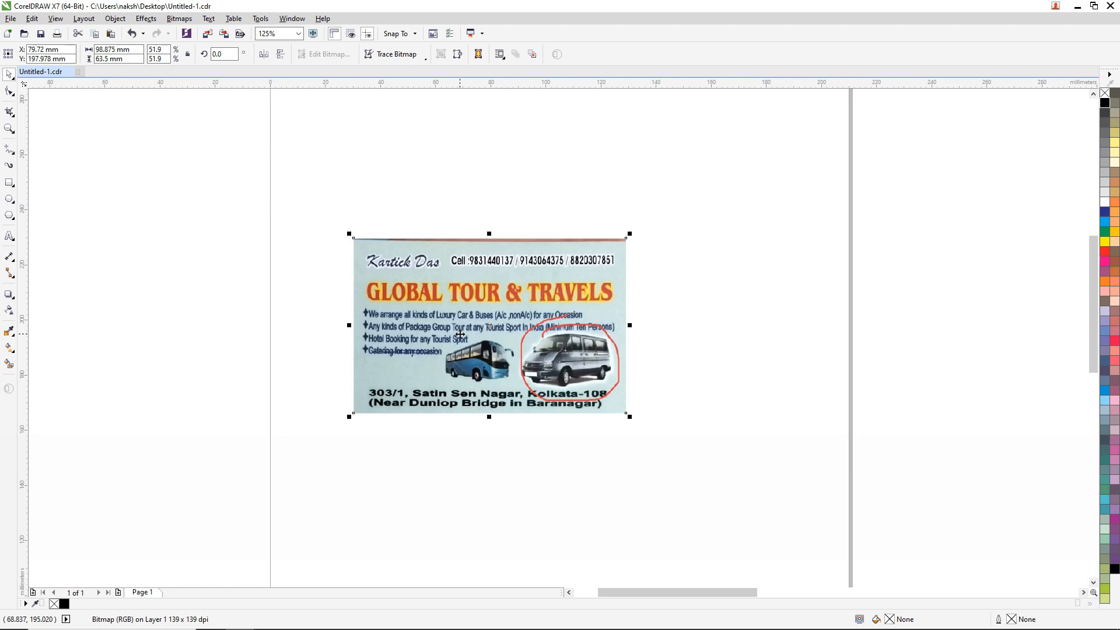
scroll(425, 304, "up", 2)
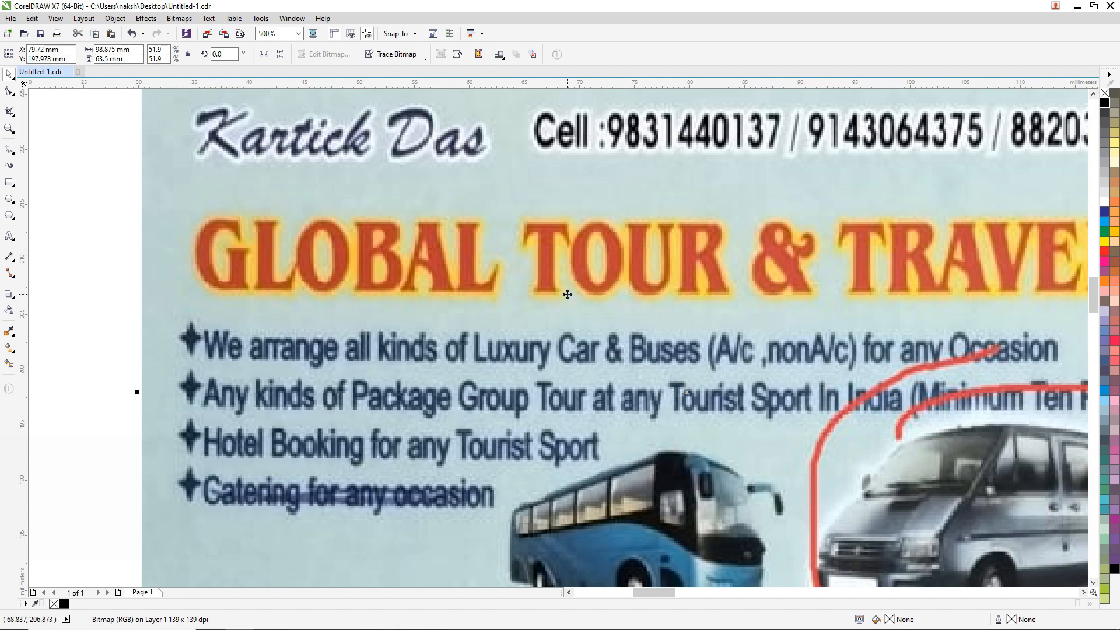
scroll(560, 289, "down", 7)
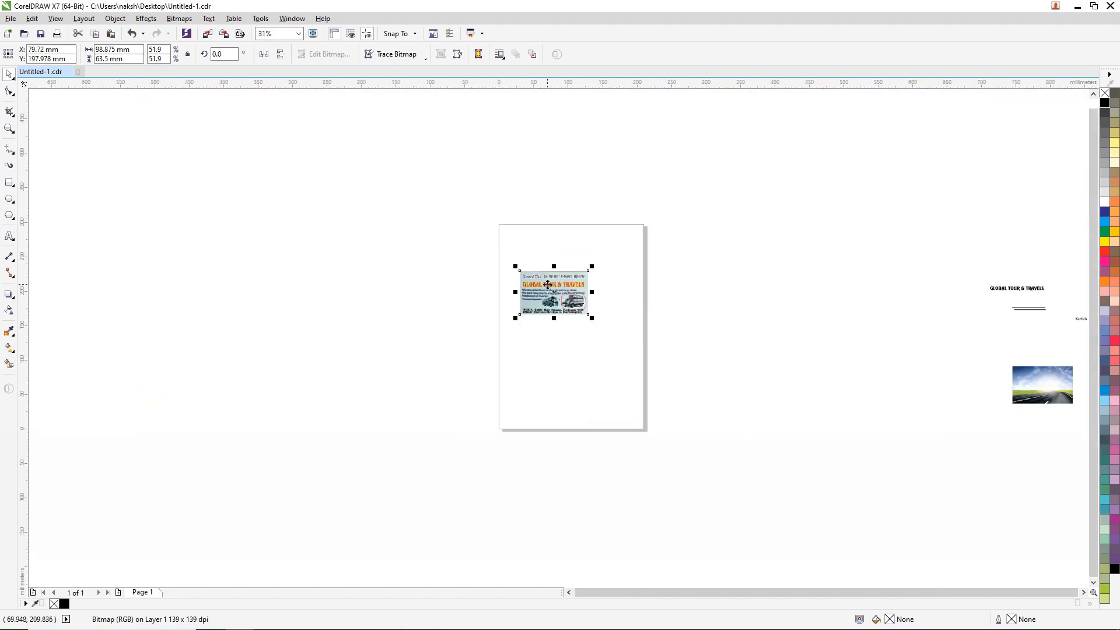
scroll(540, 284, "up", 4)
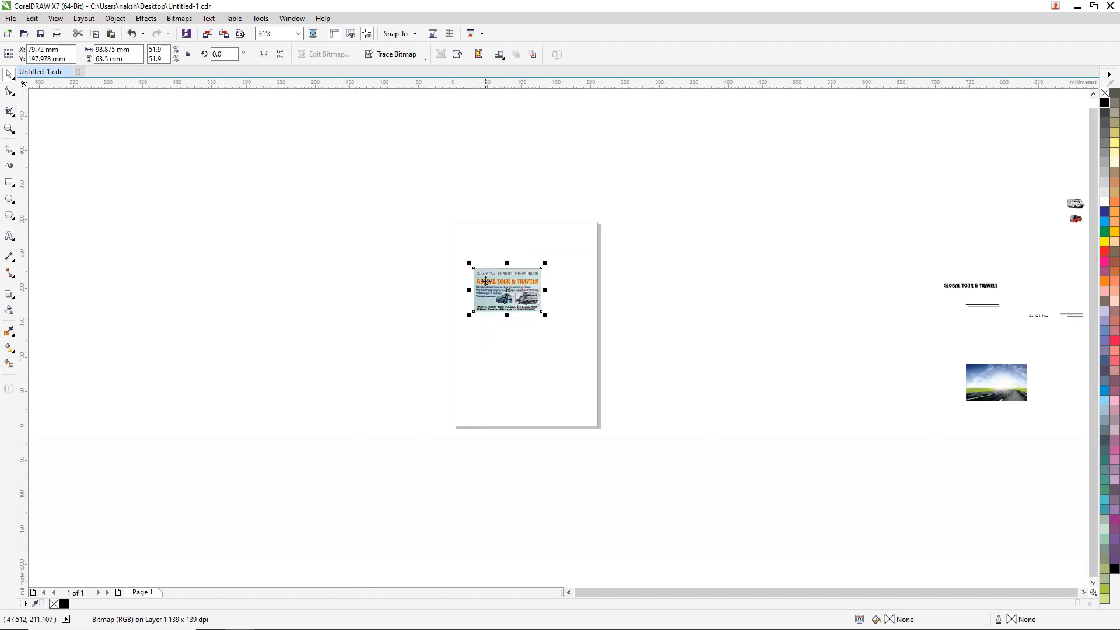
scroll(547, 285, "down", 6)
left_click_drag(731, 332, 434, 288)
scroll(444, 288, "up", 6)
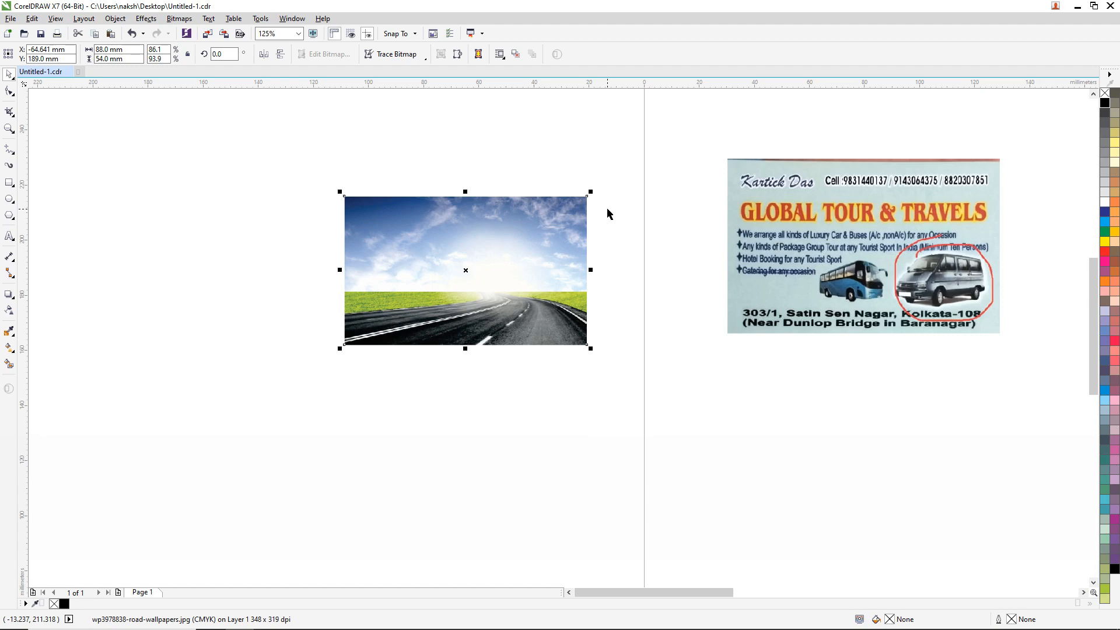
Step: Switch to Chrome and browse the Google Images results for "road background"
mouse_move(461, 628)
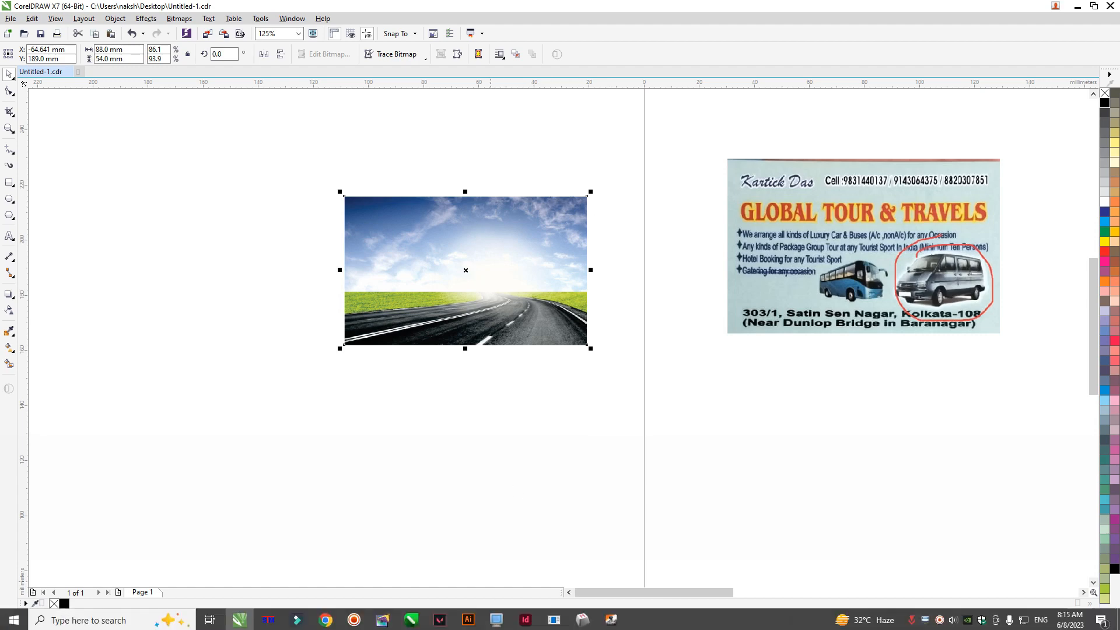
left_click(325, 620)
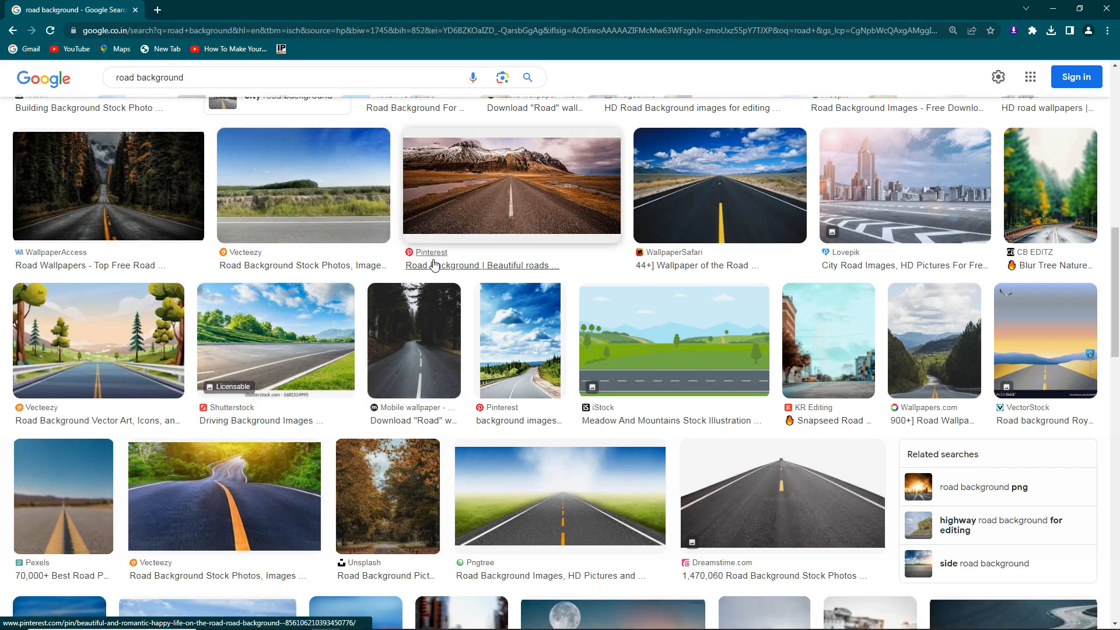
scroll(567, 262, "down", 6)
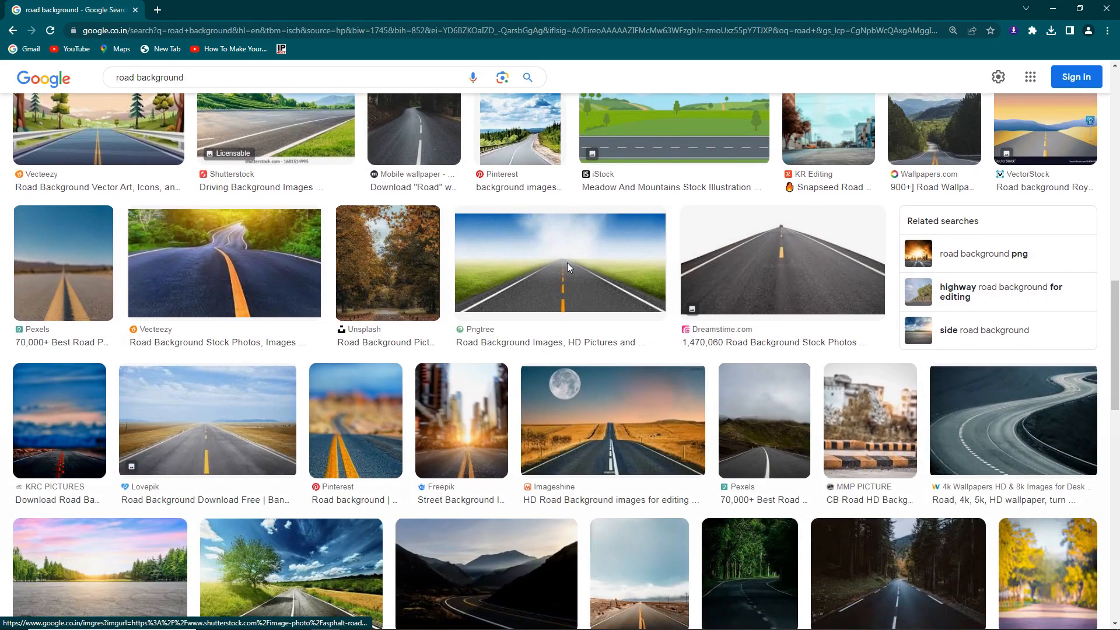
scroll(568, 269, "down", 3)
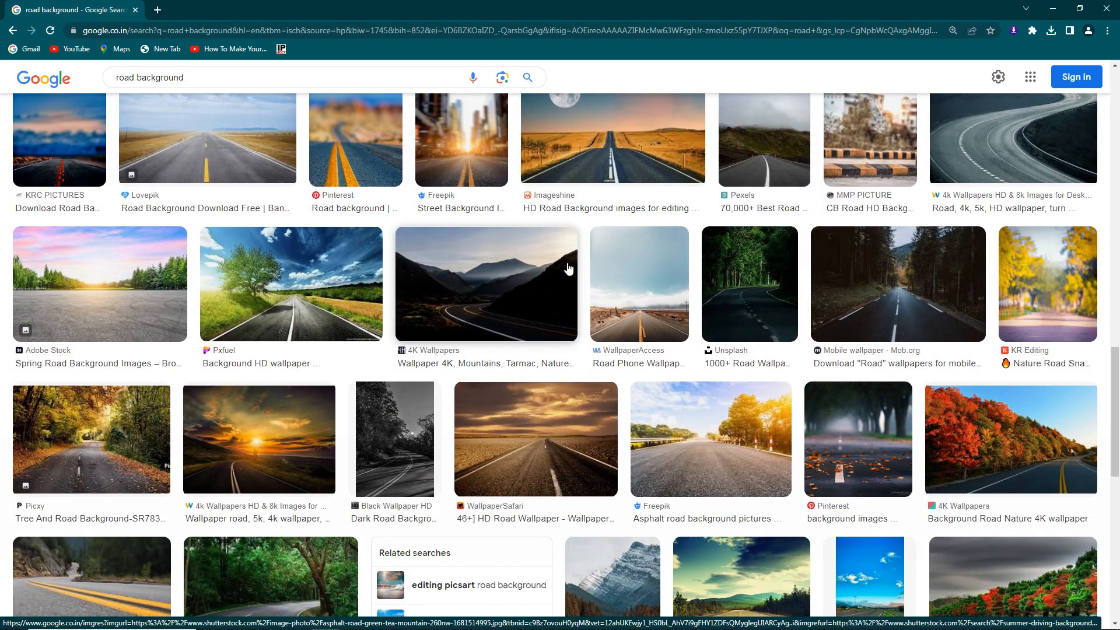
scroll(477, 309, "down", 3)
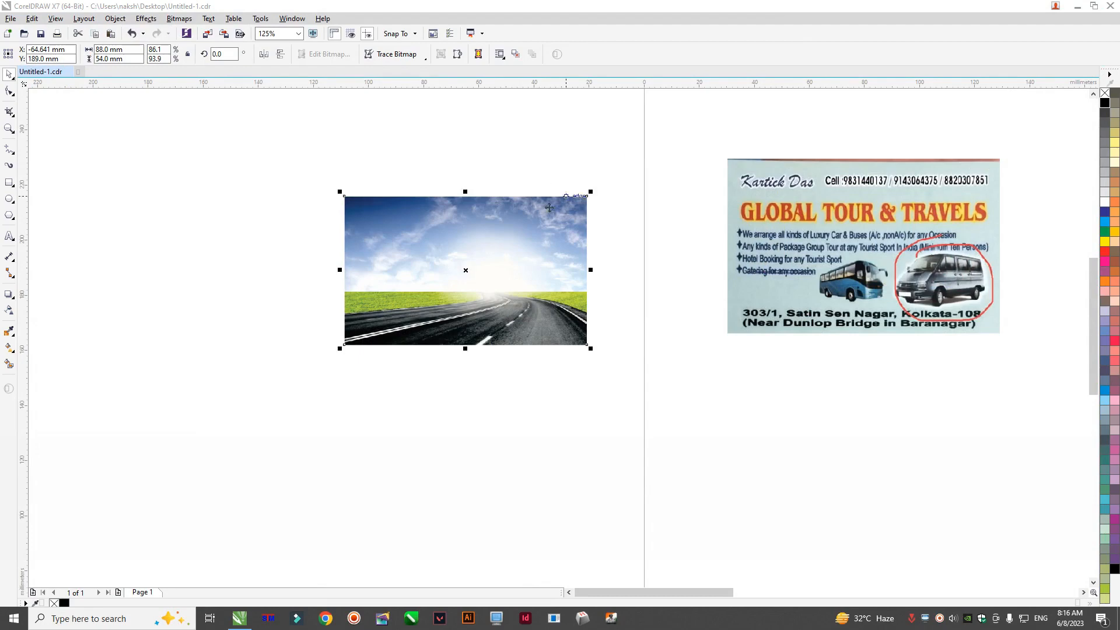
Step: Back in CorelDRAW, shift the reference card toward the page's left edge and place the road picture on the page beside it
left_click_drag(471, 263, 820, 422)
scroll(684, 318, "down", 3)
scroll(719, 250, "up", 3)
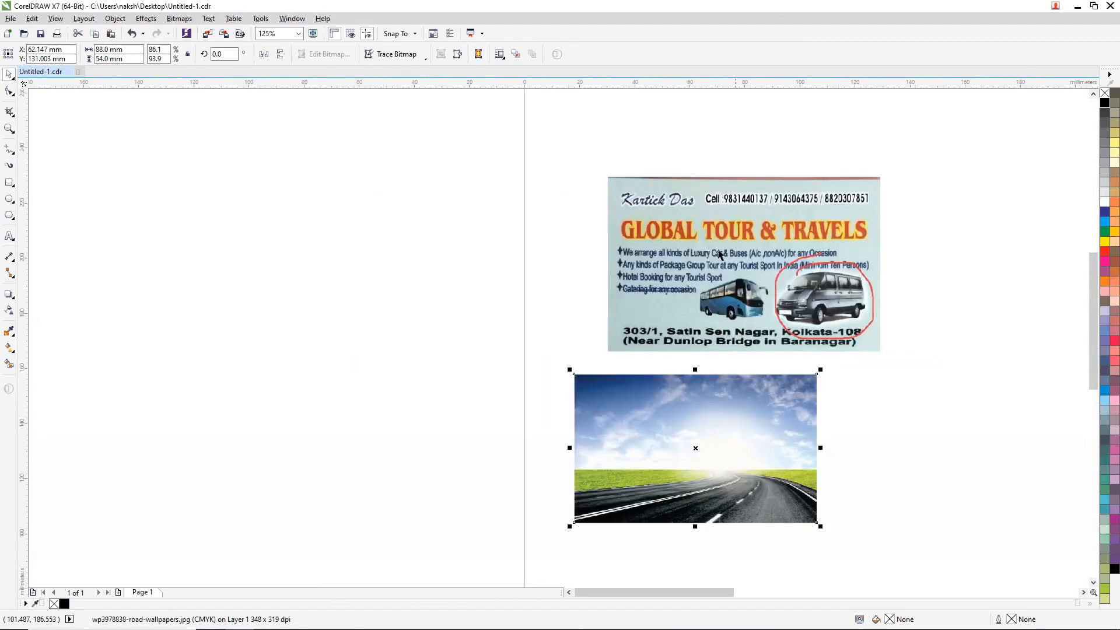
left_click_drag(697, 236, 406, 231)
left_click_drag(623, 422, 646, 234)
scroll(646, 233, "up", 2)
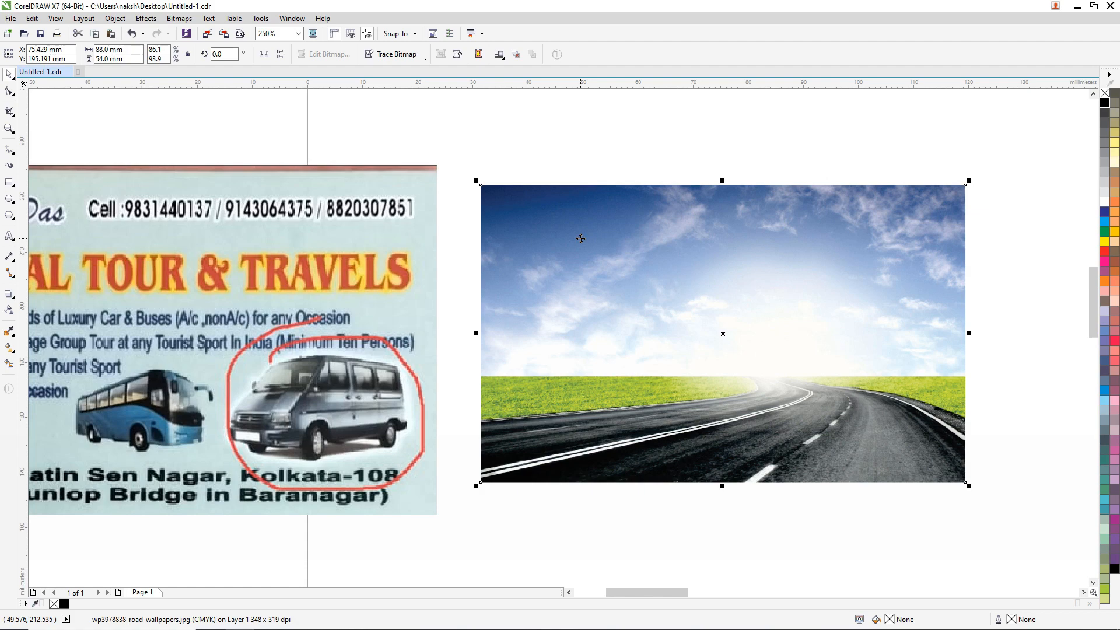
left_click_drag(598, 220, 644, 241)
Step: Move the white van and orange bus pictures together from the far pasteboard to just below the reference card
scroll(502, 227, "down", 8)
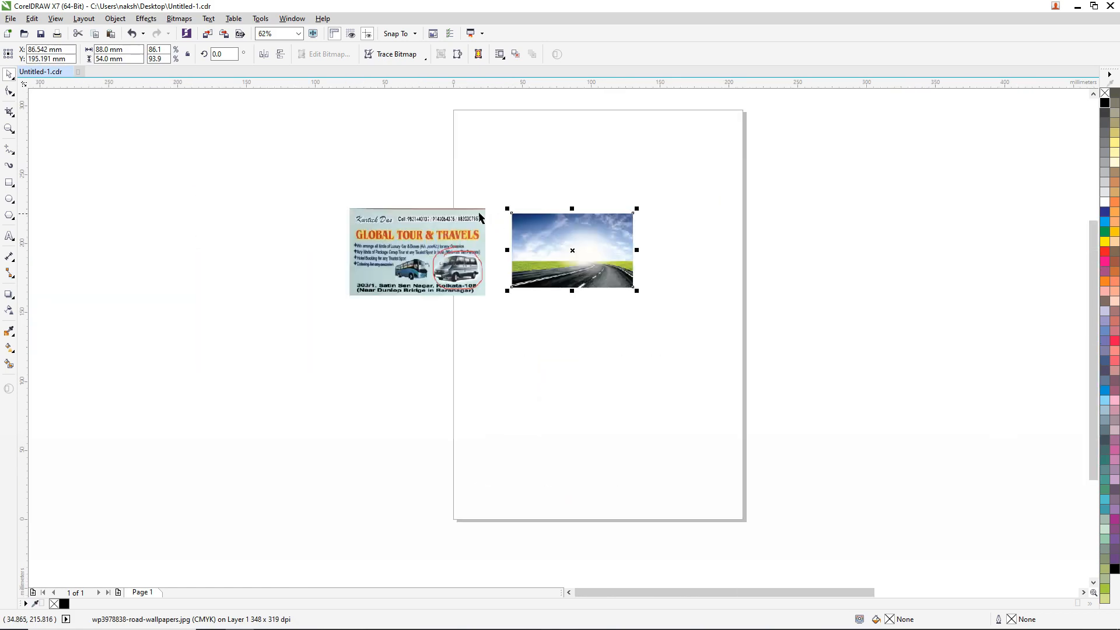
scroll(467, 220, "up", 6)
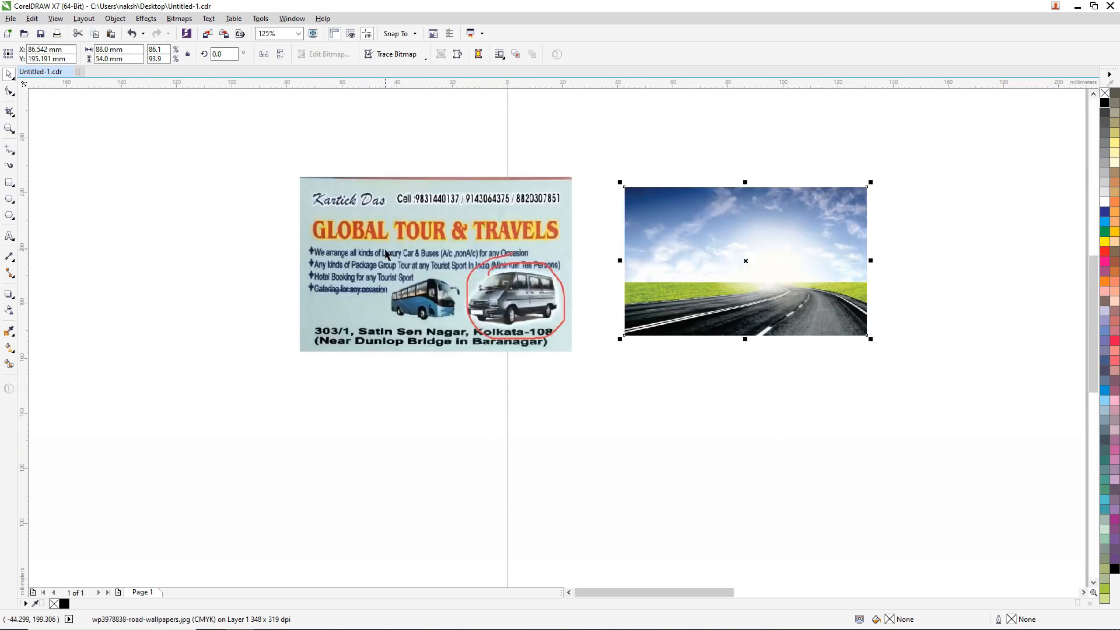
scroll(388, 249, "up", 2)
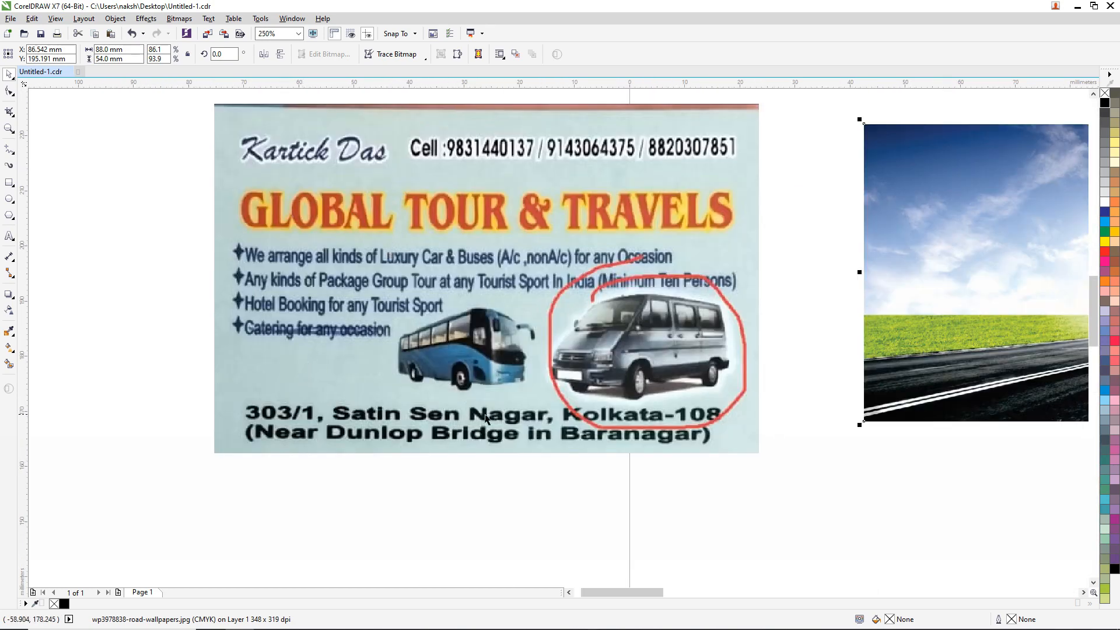
scroll(407, 298, "down", 8)
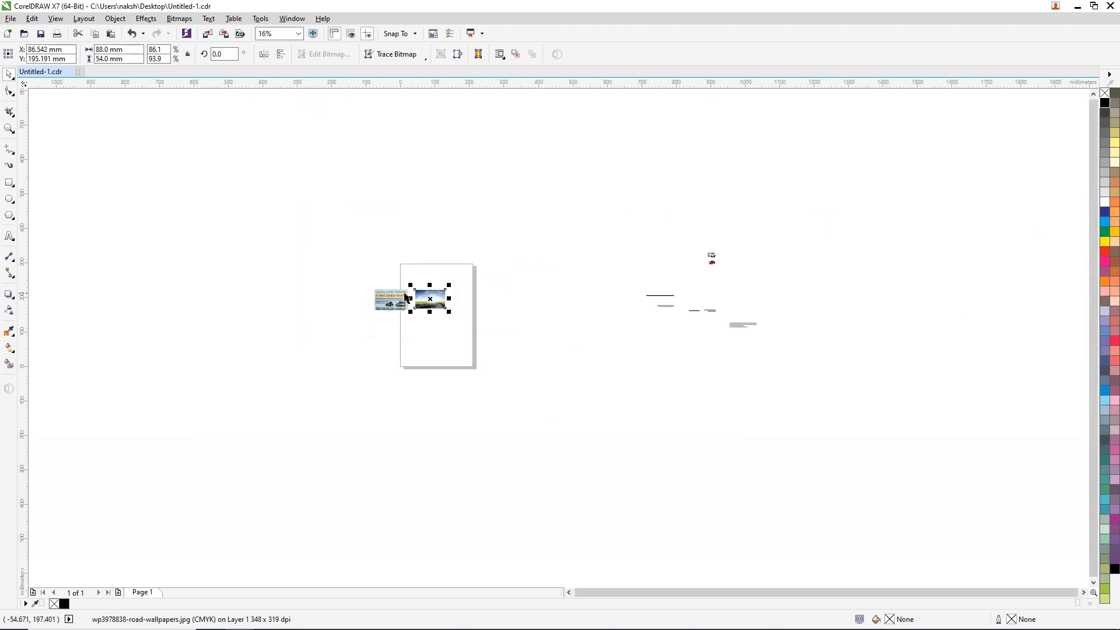
scroll(710, 257, "up", 4)
scroll(792, 330, "down", 4)
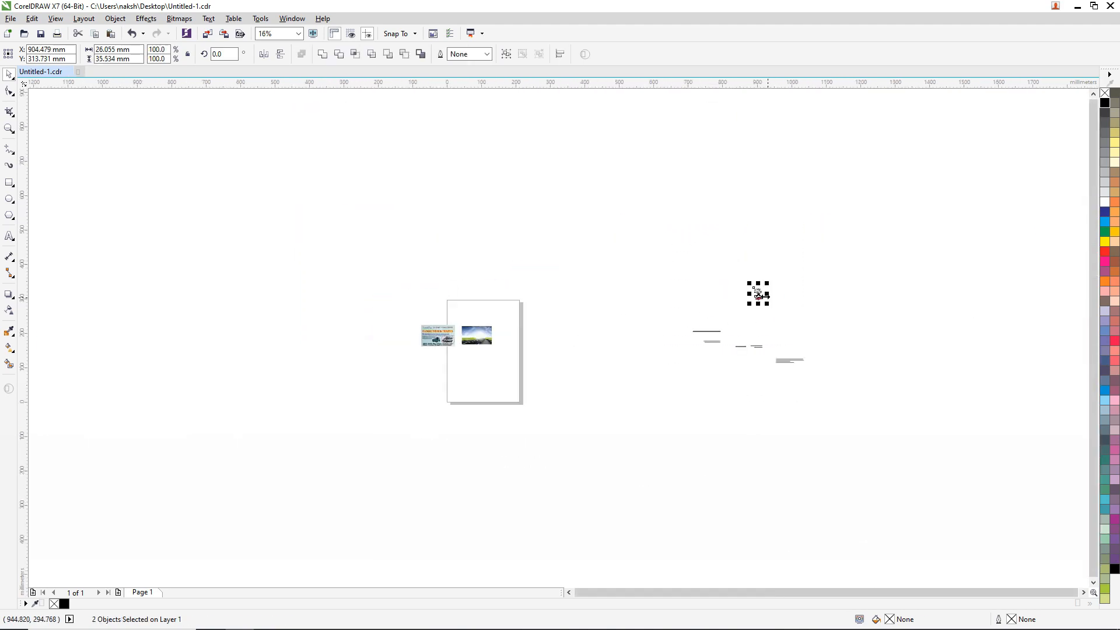
left_click_drag(759, 293, 421, 389)
scroll(421, 388, "up", 10)
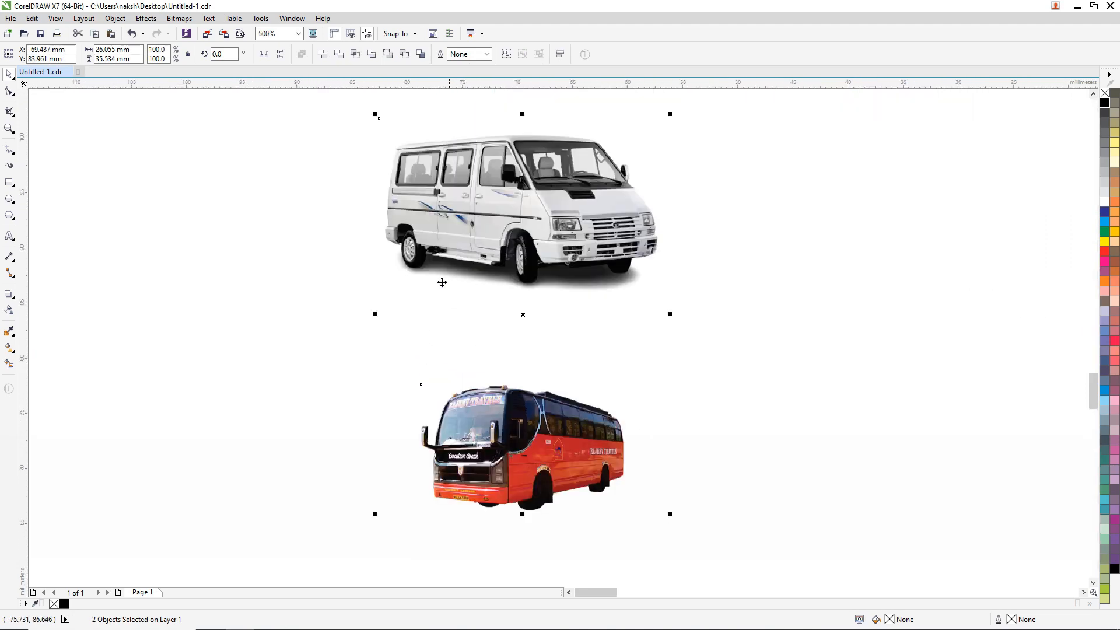
Step: Select all five loose text blocks together and move them to the pasteboard on the reference card's side of the page
scroll(404, 275, "down", 4)
scroll(794, 199, "down", 4)
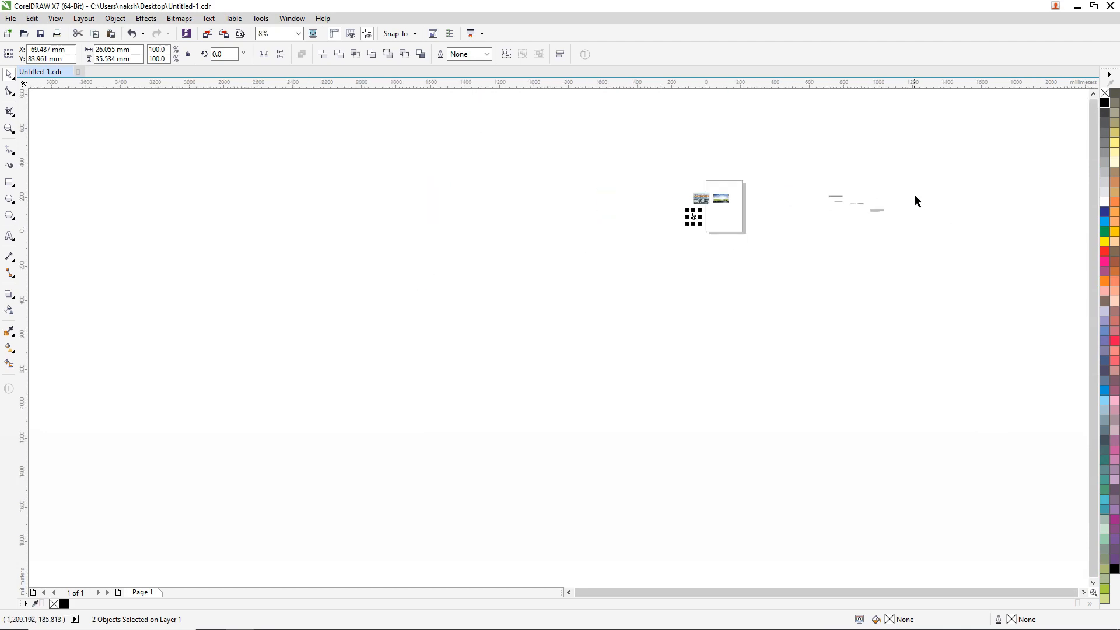
left_click_drag(951, 173, 795, 235)
left_click_drag(879, 223, 638, 200)
scroll(636, 197, "up", 4)
scroll(637, 197, "up", 3)
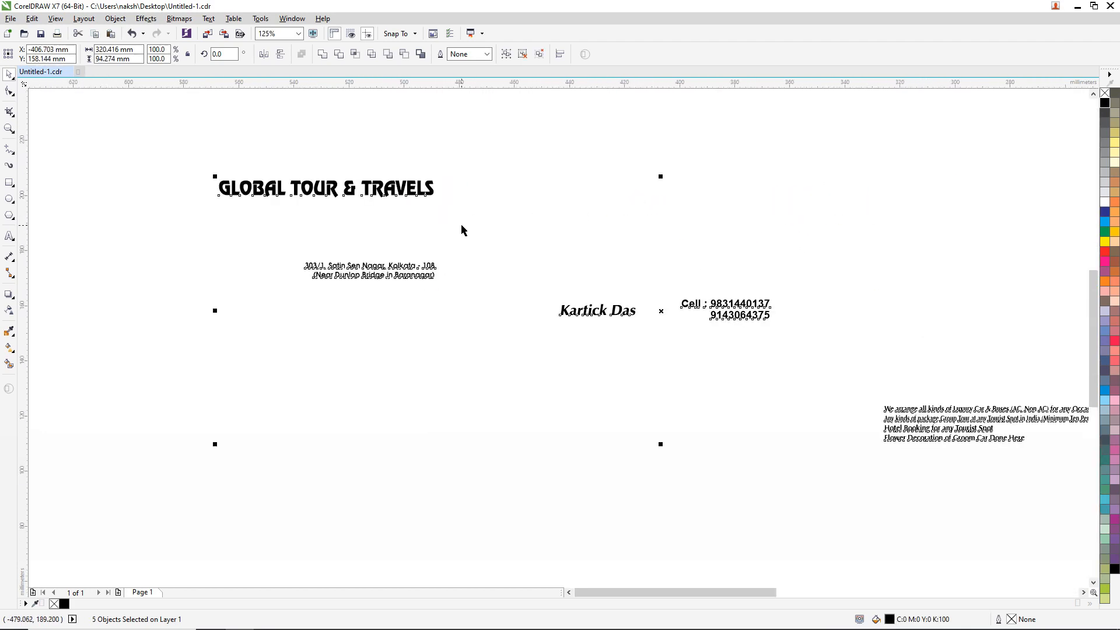
left_click(380, 249)
Step: Move the reference card further left until it is clear of the page, and examine its contact and address text
scroll(408, 252, "down", 7)
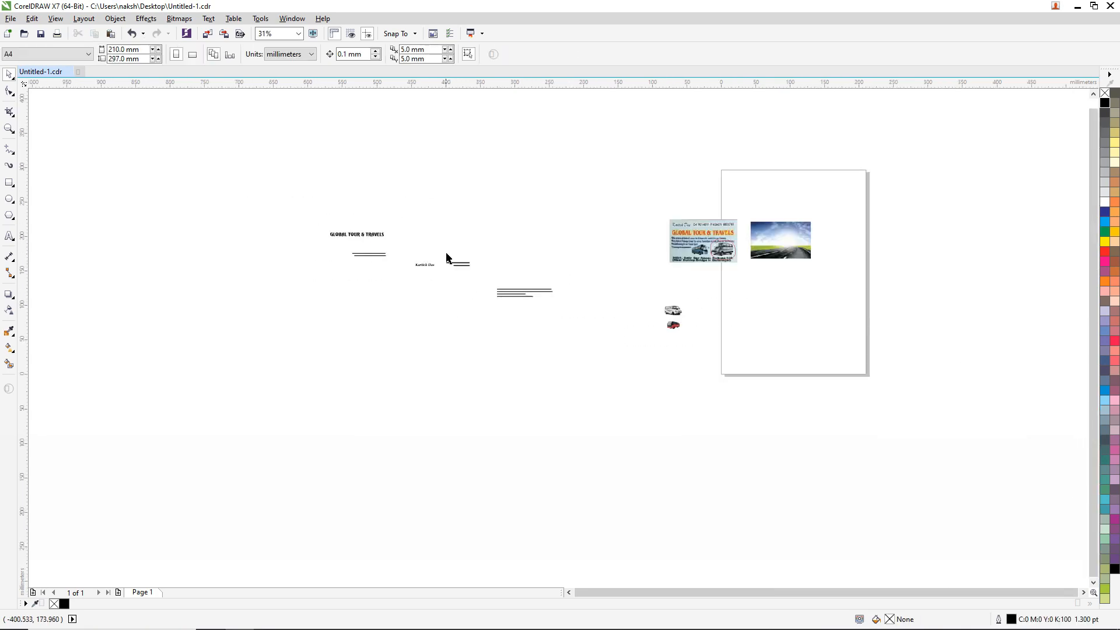
scroll(510, 250, "up", 4)
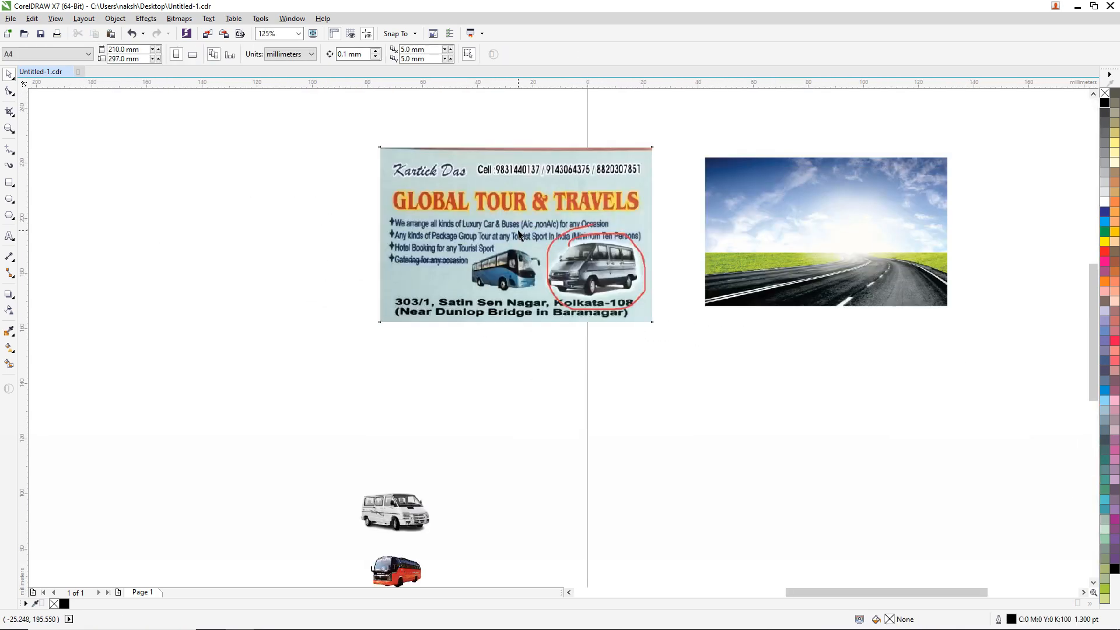
left_click_drag(521, 235, 424, 255)
scroll(430, 189, "up", 1)
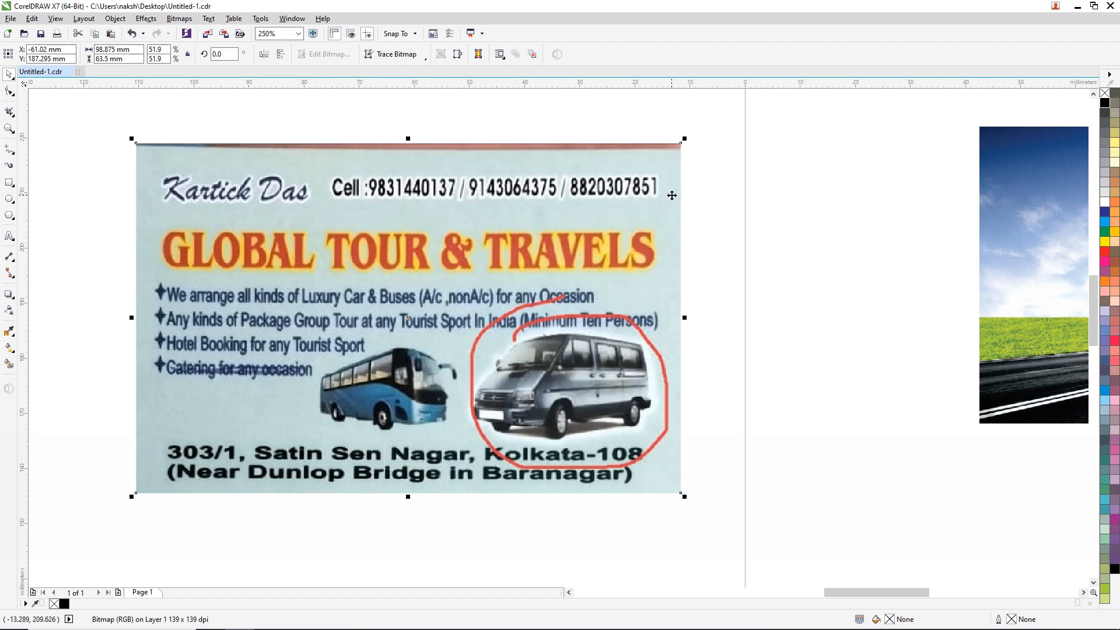
scroll(452, 364, "down", 1)
scroll(354, 453, "up", 1)
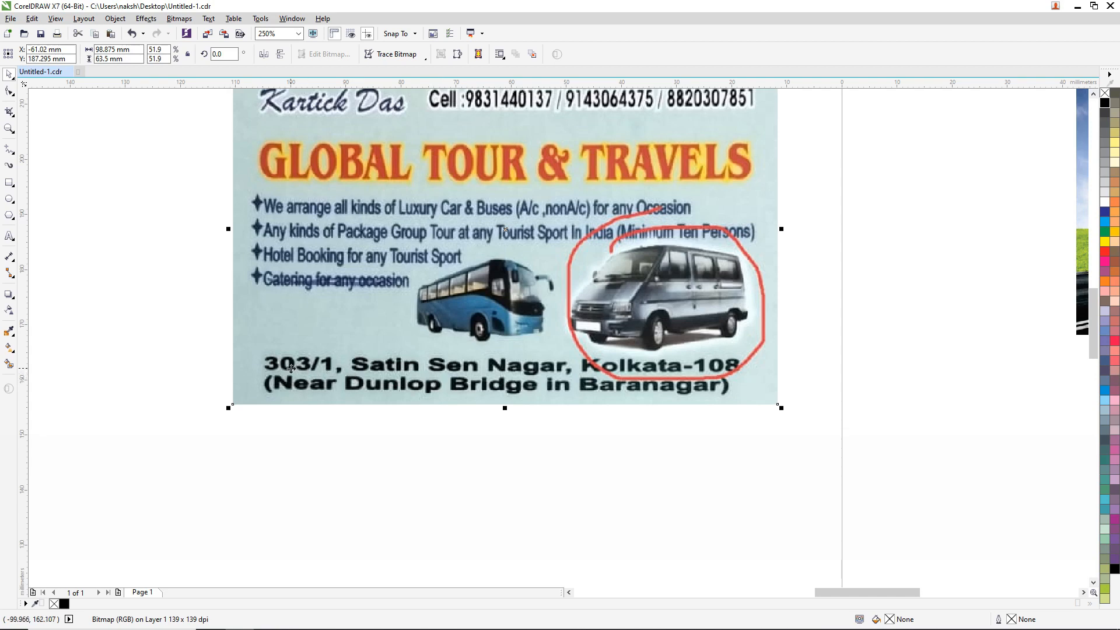
scroll(404, 396, "up", 1)
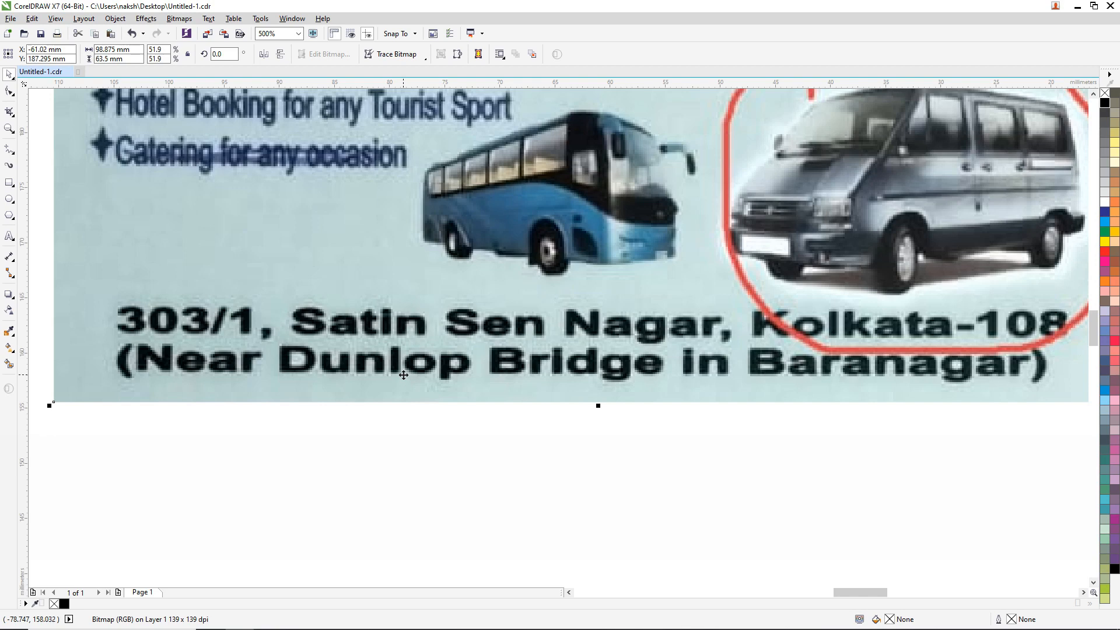
scroll(418, 363, "down", 3)
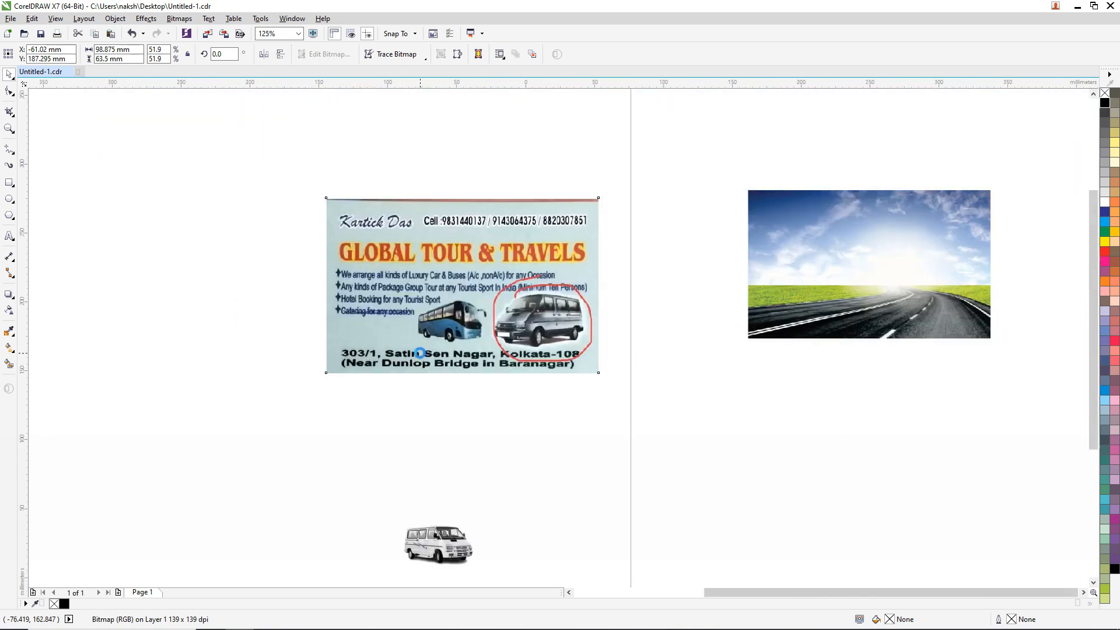
Step: Place the two-line cell number text over the sky in the road picture's upper-right corner
scroll(413, 351, "down", 1)
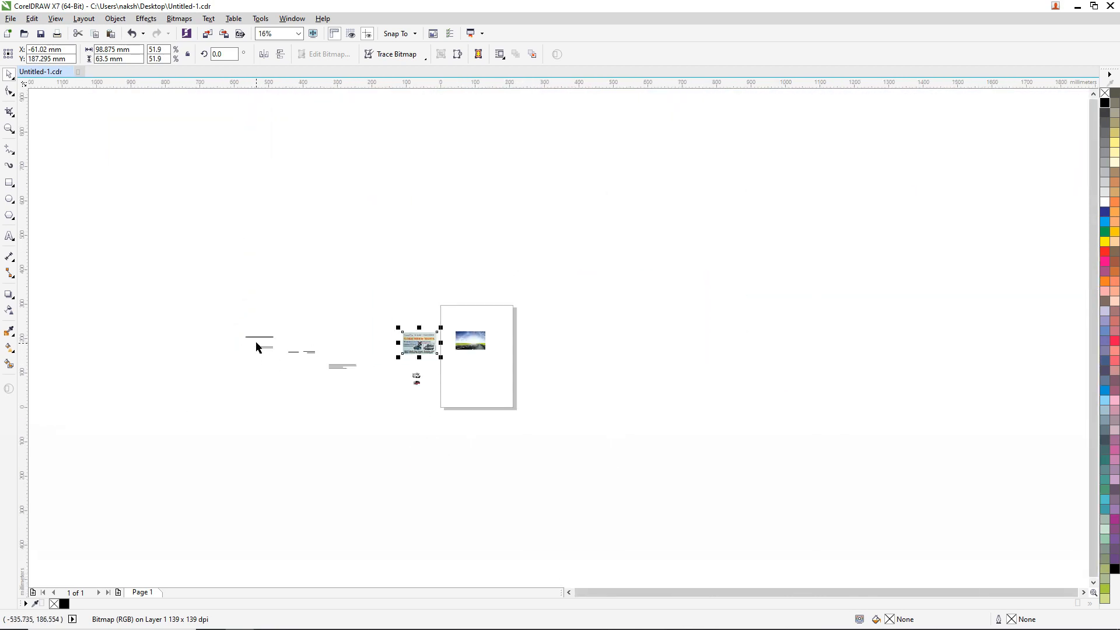
scroll(262, 343, "up", 2)
scroll(460, 358, "down", 1)
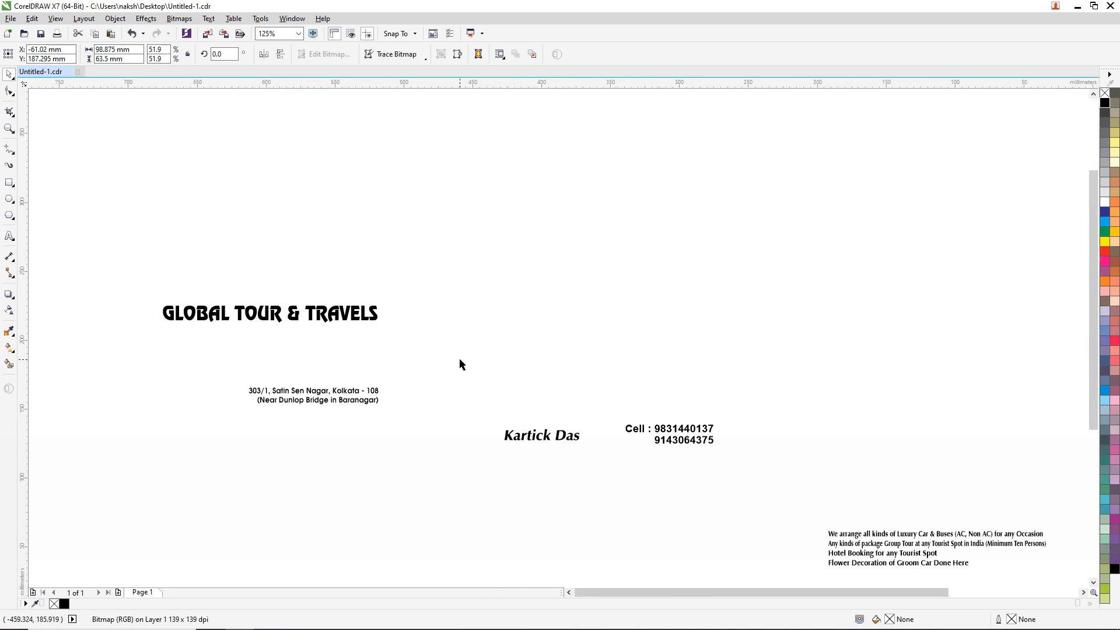
left_click(549, 395)
scroll(481, 383, "down", 1)
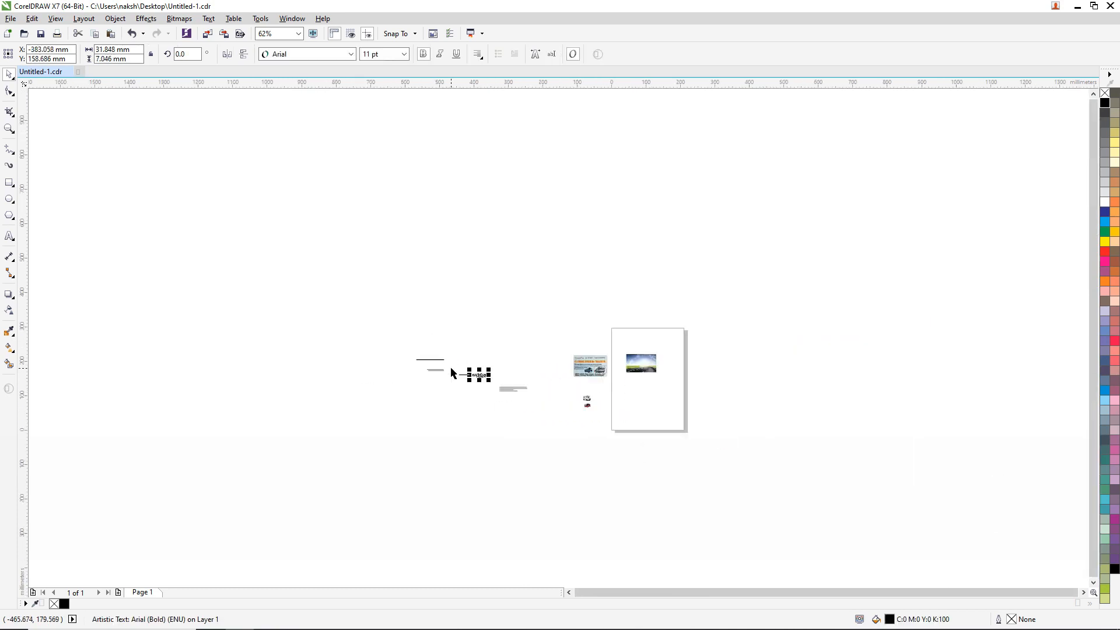
left_click_drag(469, 375, 776, 332)
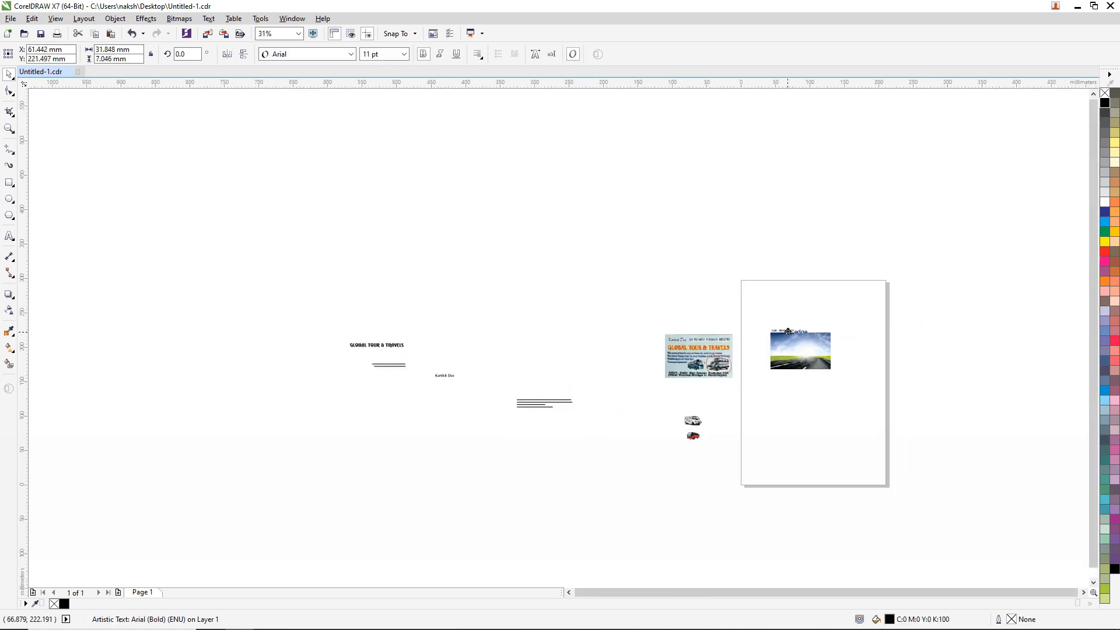
scroll(840, 338, "up", 3)
left_click_drag(423, 243, 693, 283)
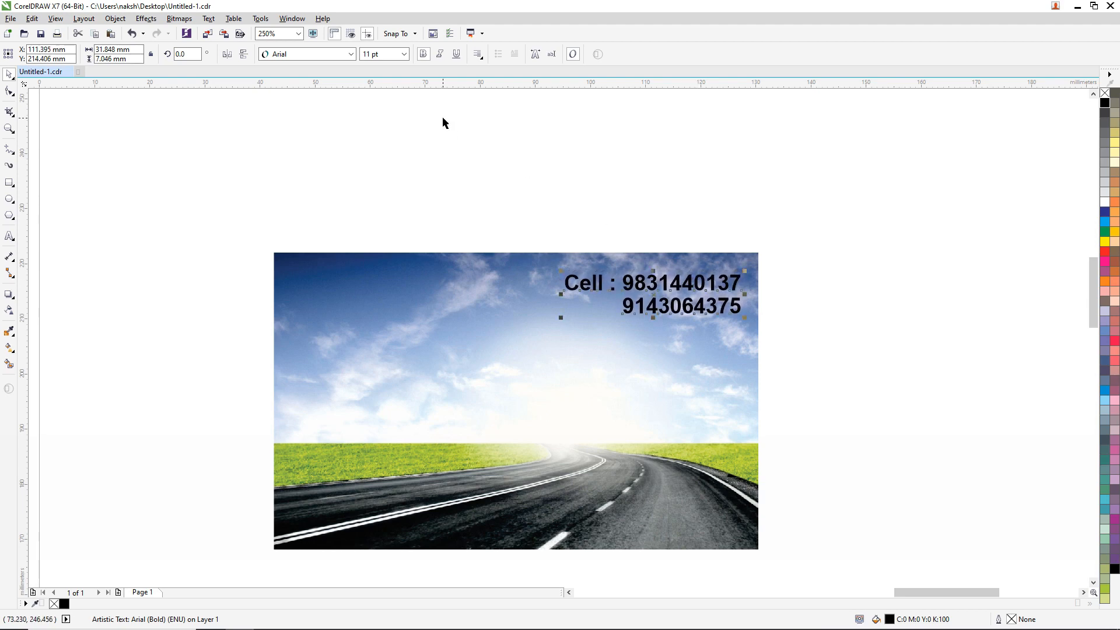
Step: Set the cell number text's font size to 10 pt and undo the stray change to the road picture
left_click(379, 54)
type("10")
key("Return")
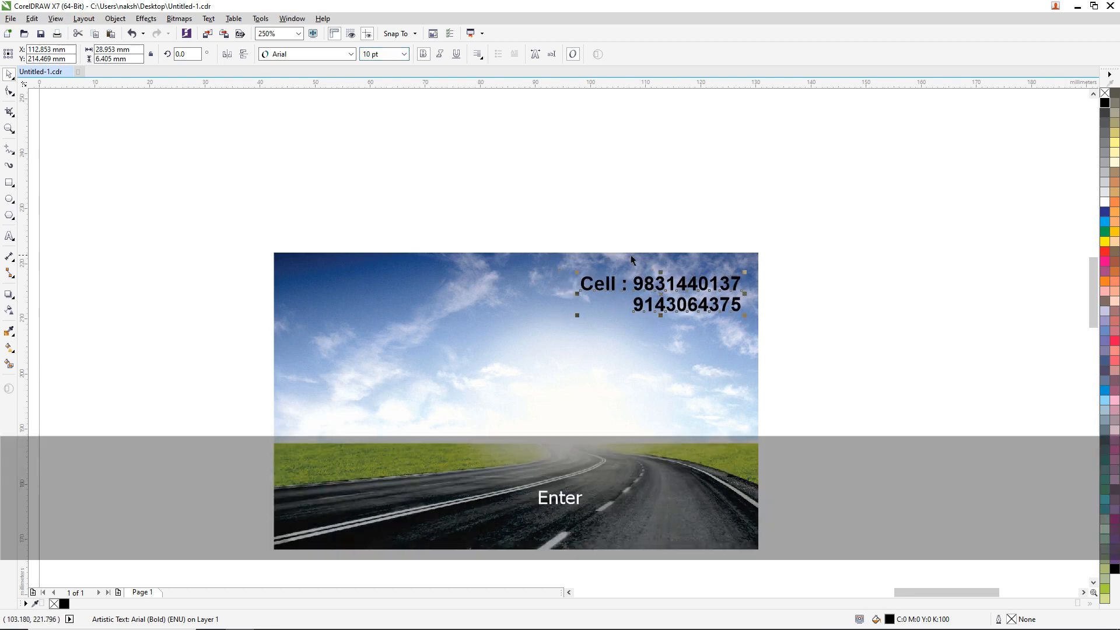
key("ctrl+z")
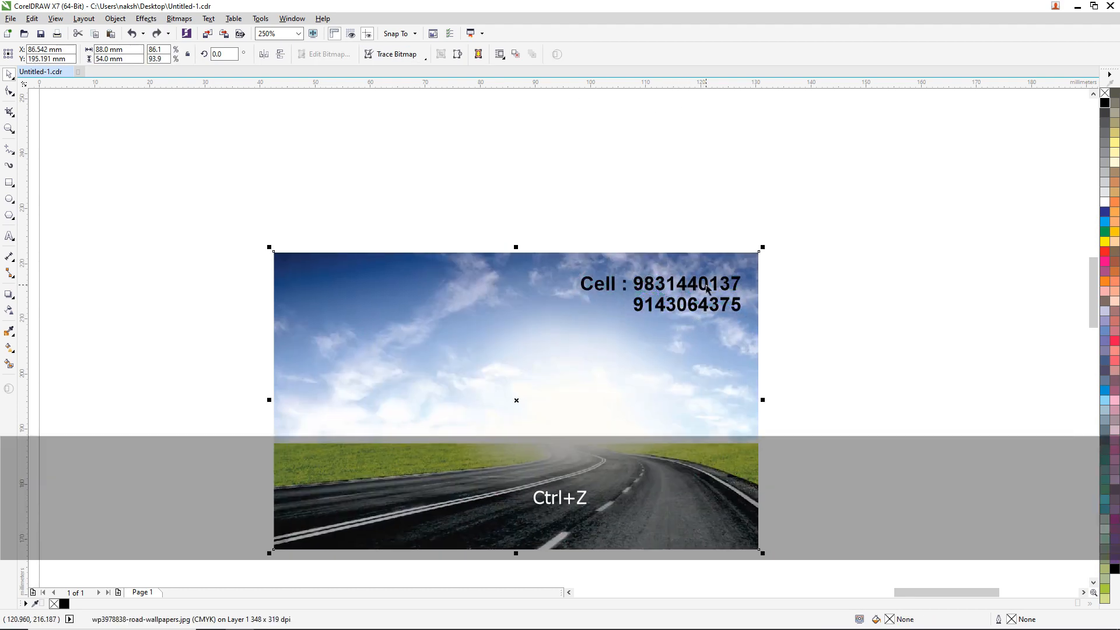
left_click(706, 286)
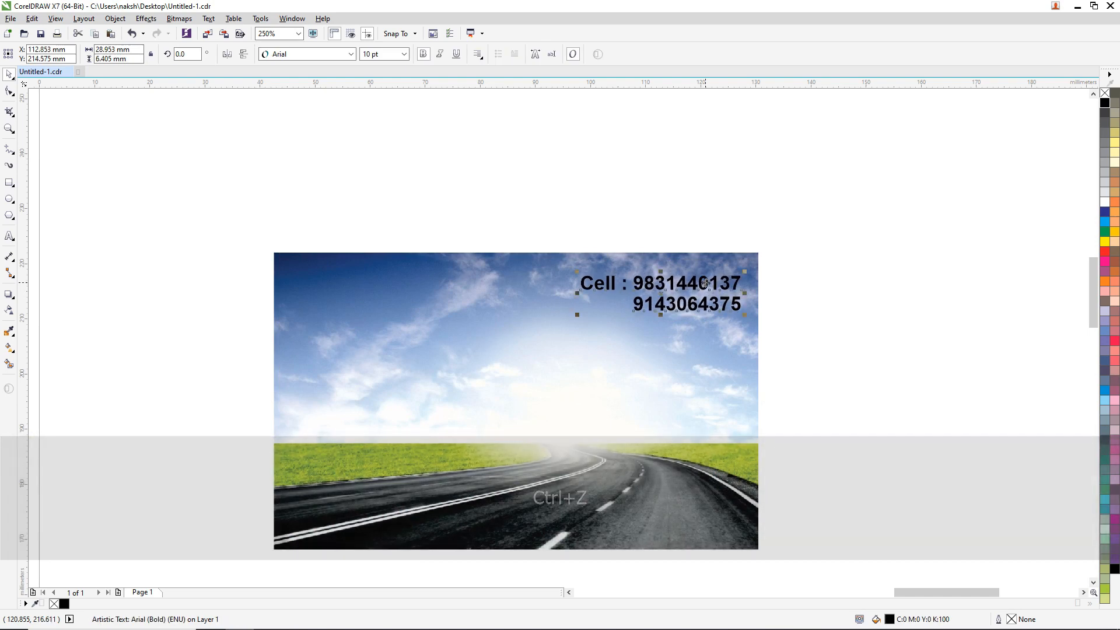
scroll(624, 257, "down", 10)
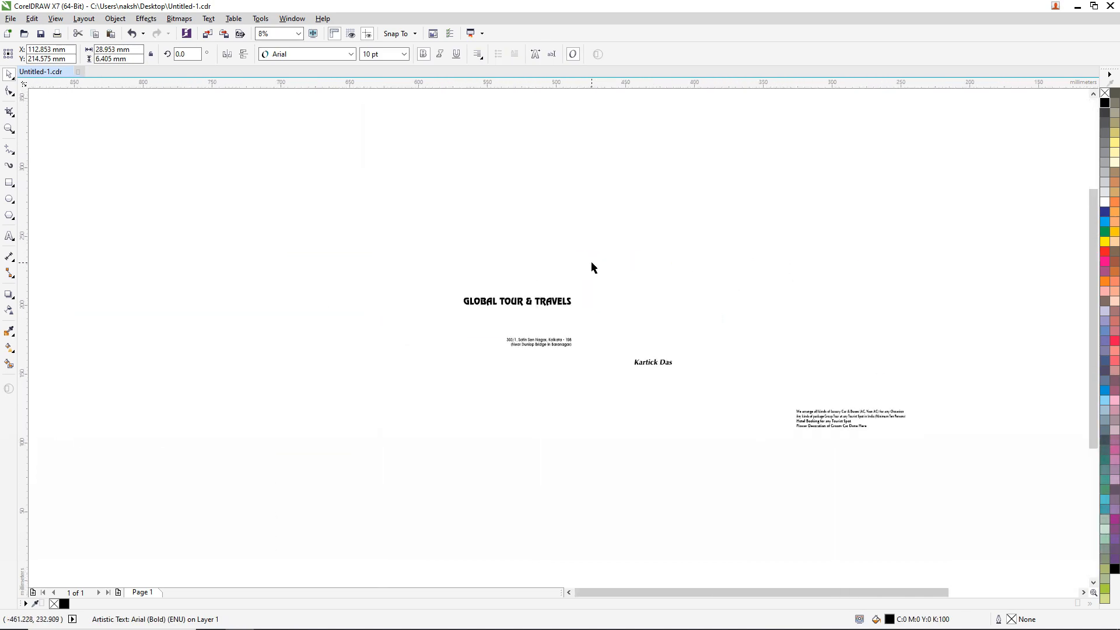
Step: Move the owner's name text from the pasteboard onto the sky in the road picture's upper-left corner
scroll(591, 262, "up", 1)
scroll(538, 298, "down", 2)
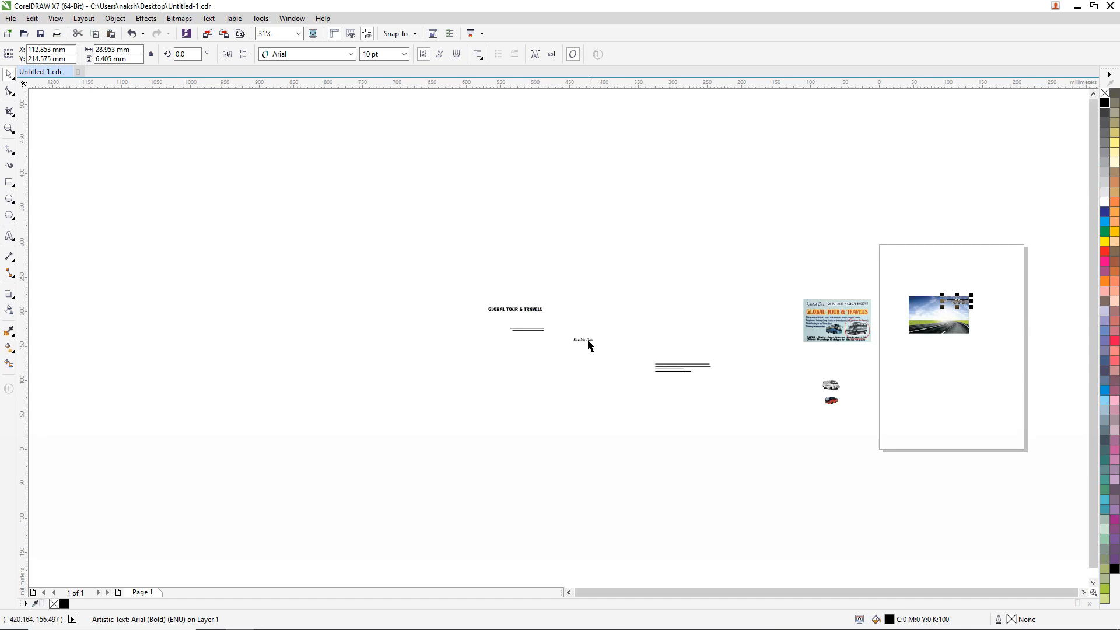
left_click_drag(588, 344, 918, 312)
scroll(940, 303, "up", 3)
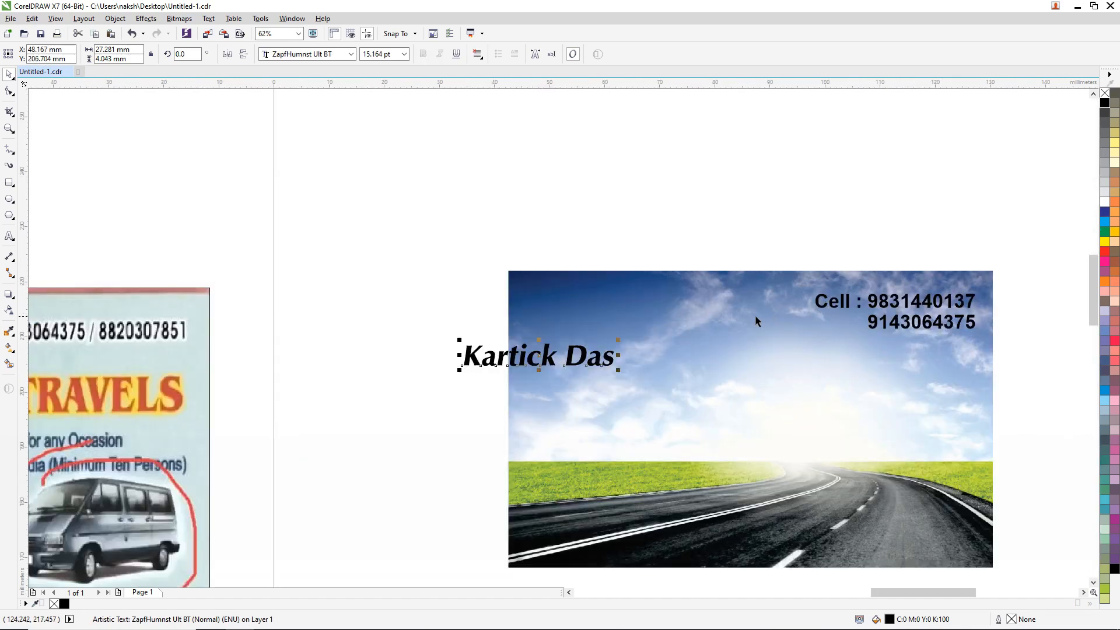
left_click_drag(541, 354, 616, 319)
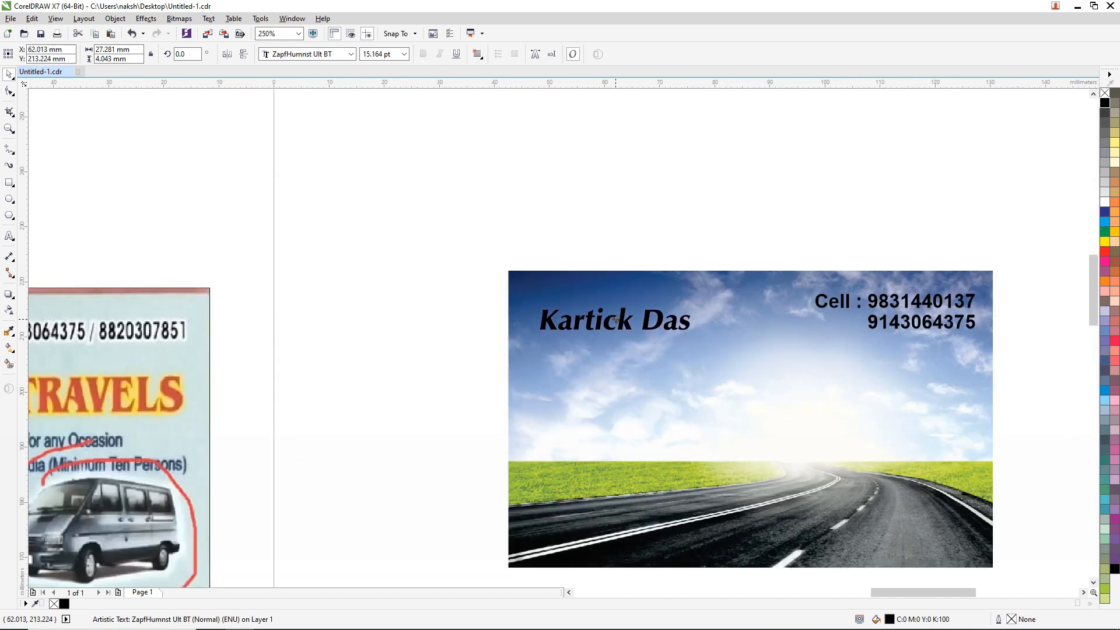
Step: Align the tops of the owner's name and cell number texts, and nudge both slightly down
key("shift")
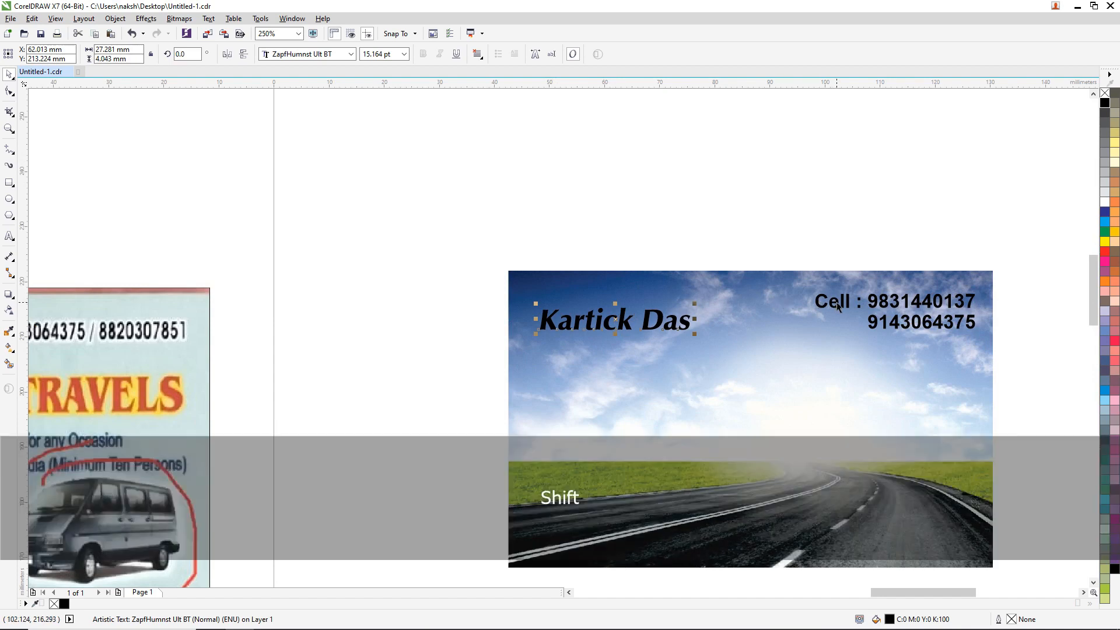
left_click(836, 302, "shift")
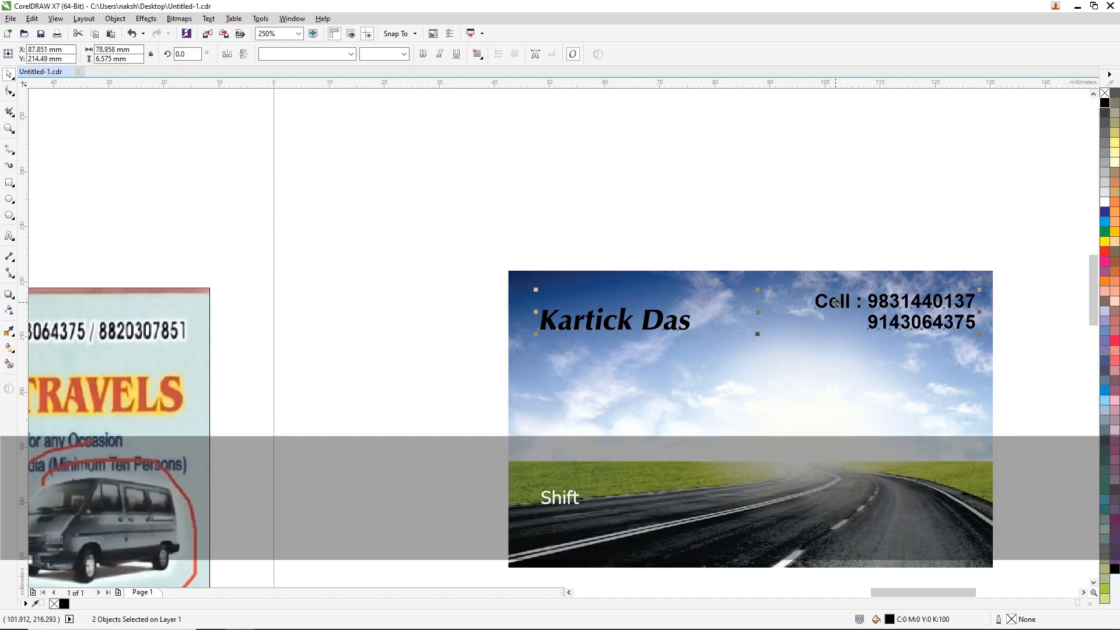
key("t")
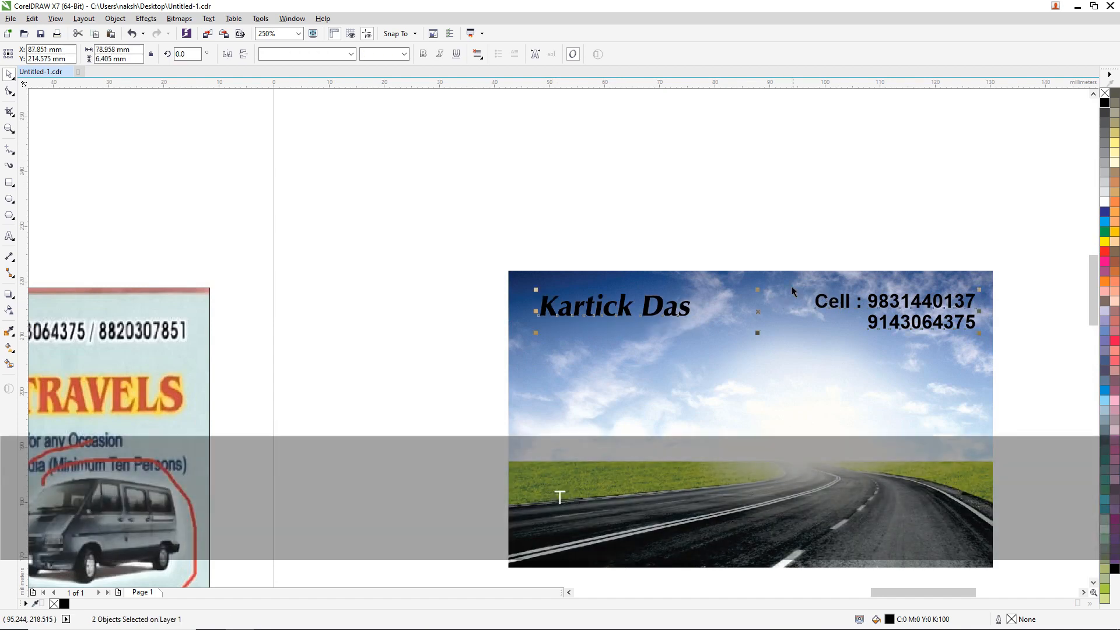
key("Down")
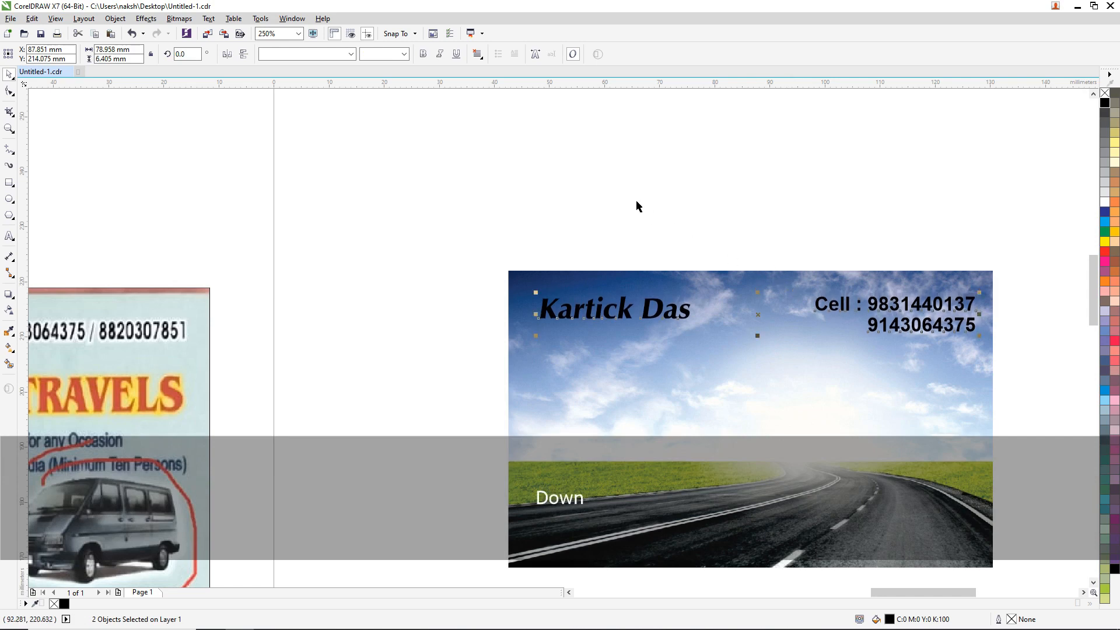
left_click(629, 191)
Step: Move the GLOBAL TOUR & TRAVELS title from the pasteboard onto the card, below the name and cell numbers
scroll(629, 192, "down", 3)
scroll(463, 198, "down", 3)
scroll(450, 205, "up", 3)
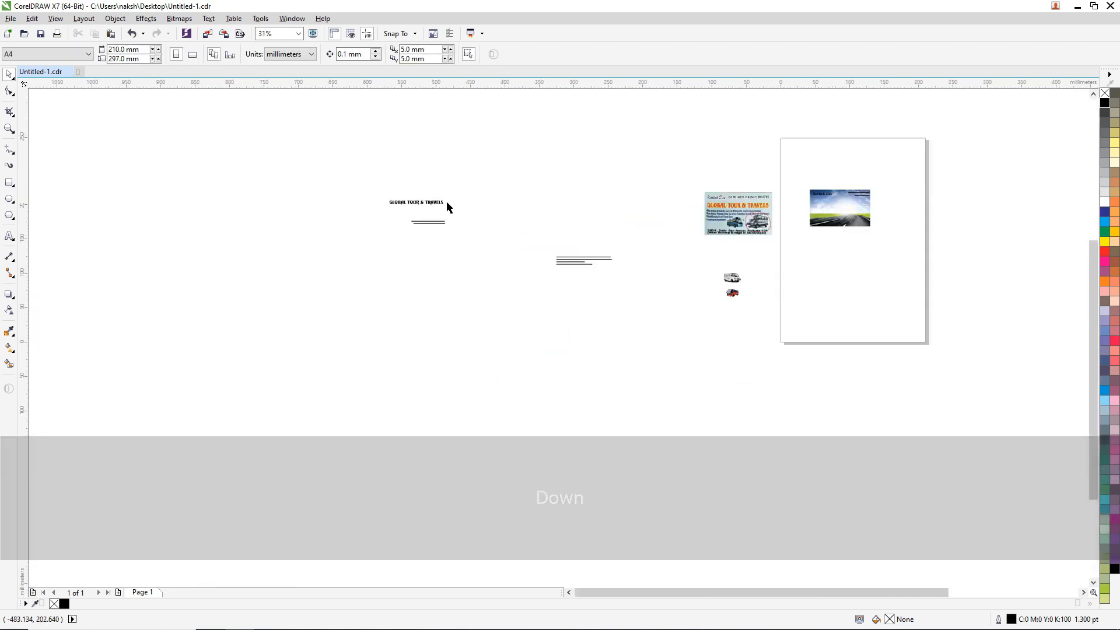
left_click(410, 204)
left_click_drag(410, 205, 631, 214)
scroll(447, 175, "down", 3)
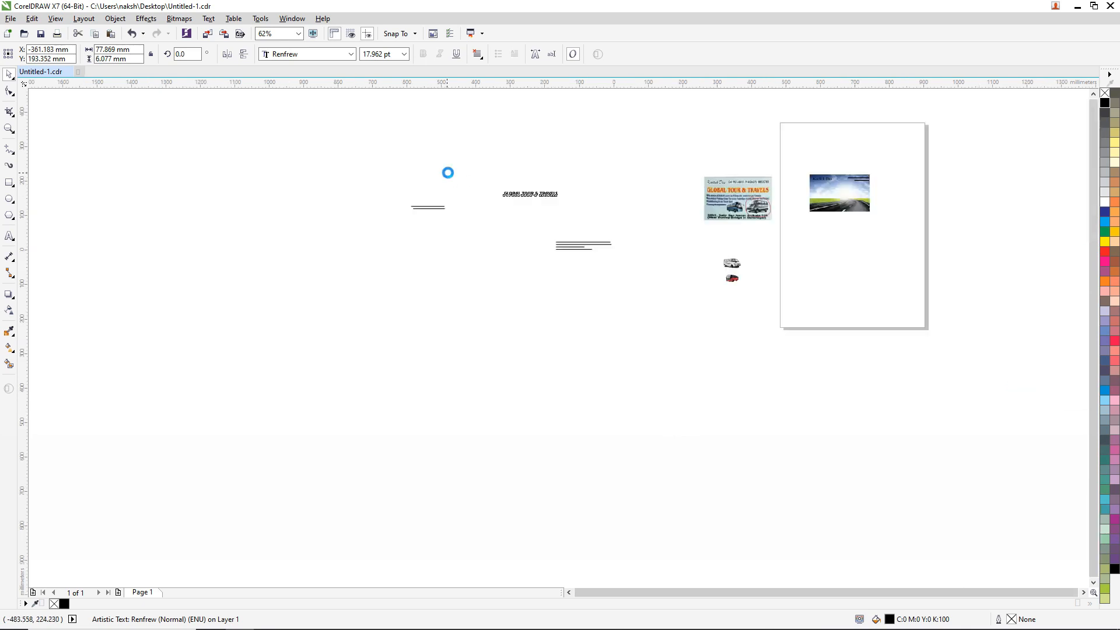
left_click_drag(489, 186, 633, 187)
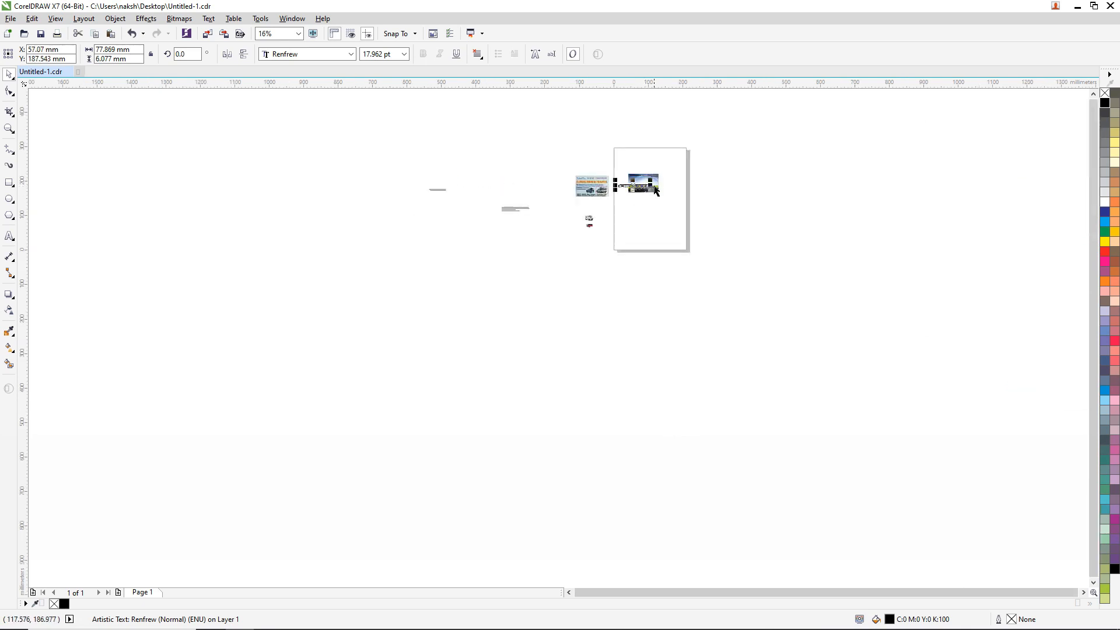
scroll(633, 187, "up", 5)
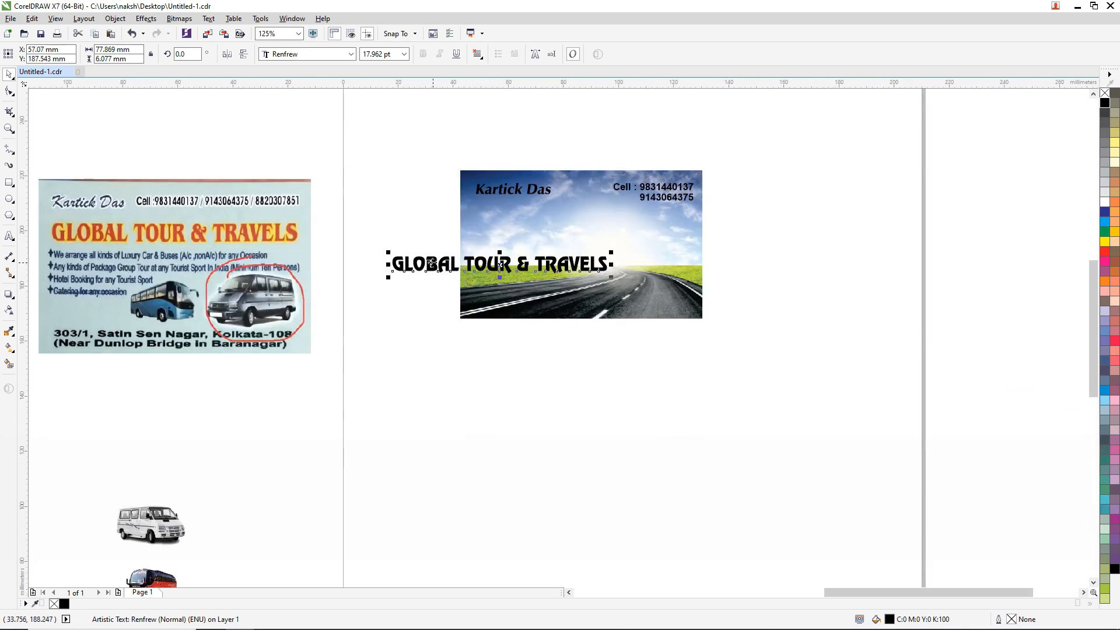
left_click_drag(426, 260, 508, 214)
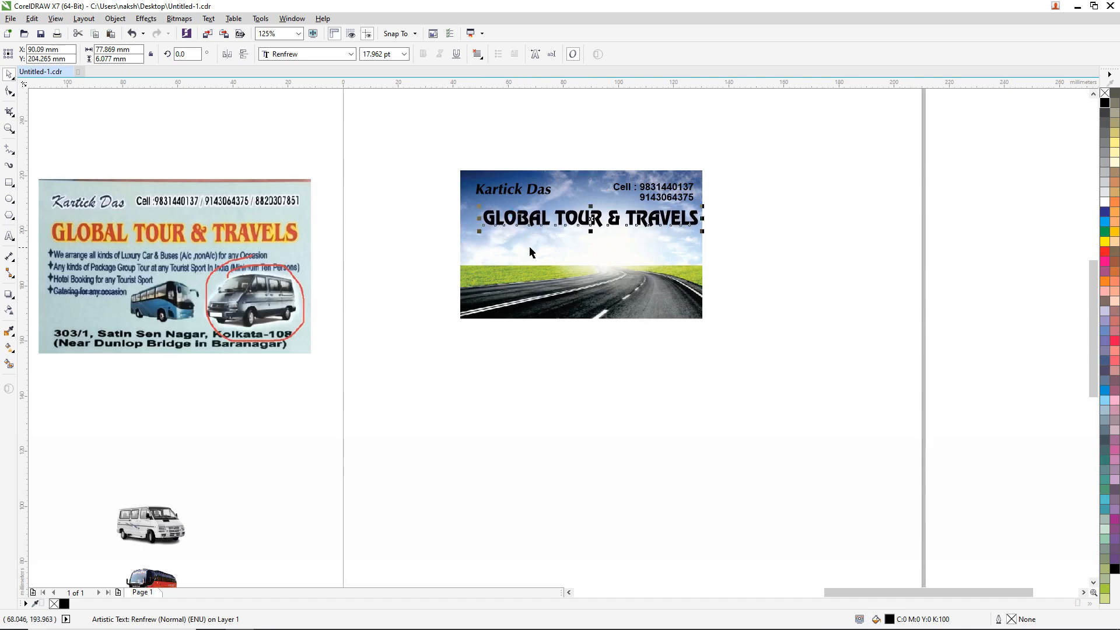
Step: Center the GLOBAL TOUR & TRAVELS title horizontally on the road picture
left_click(531, 248, "shift")
key("c")
left_click(749, 228)
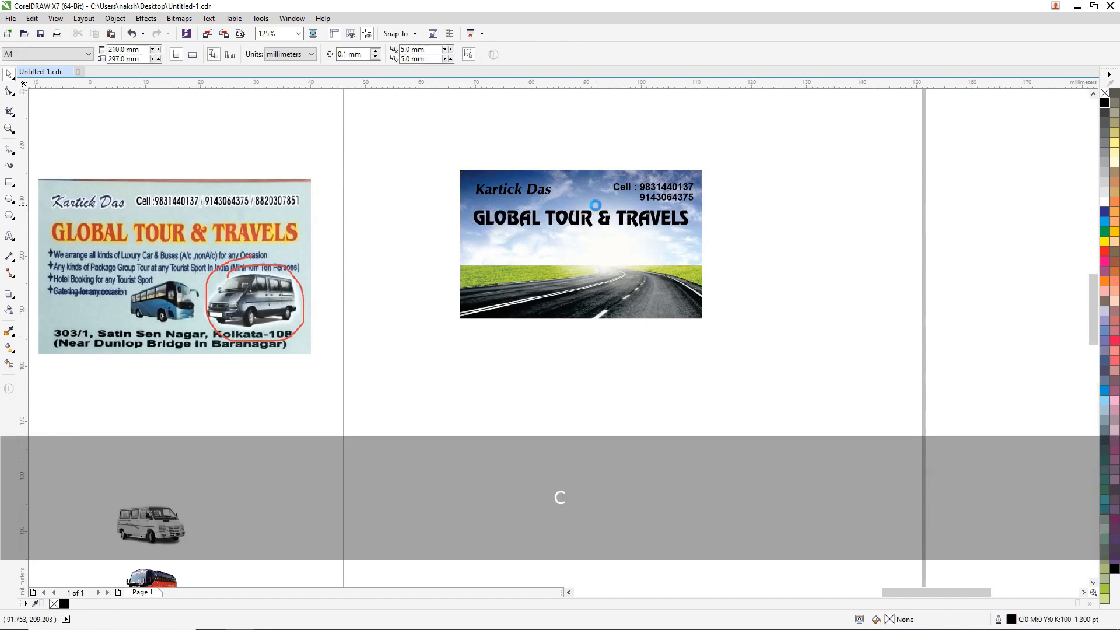
scroll(596, 207, "up", 2)
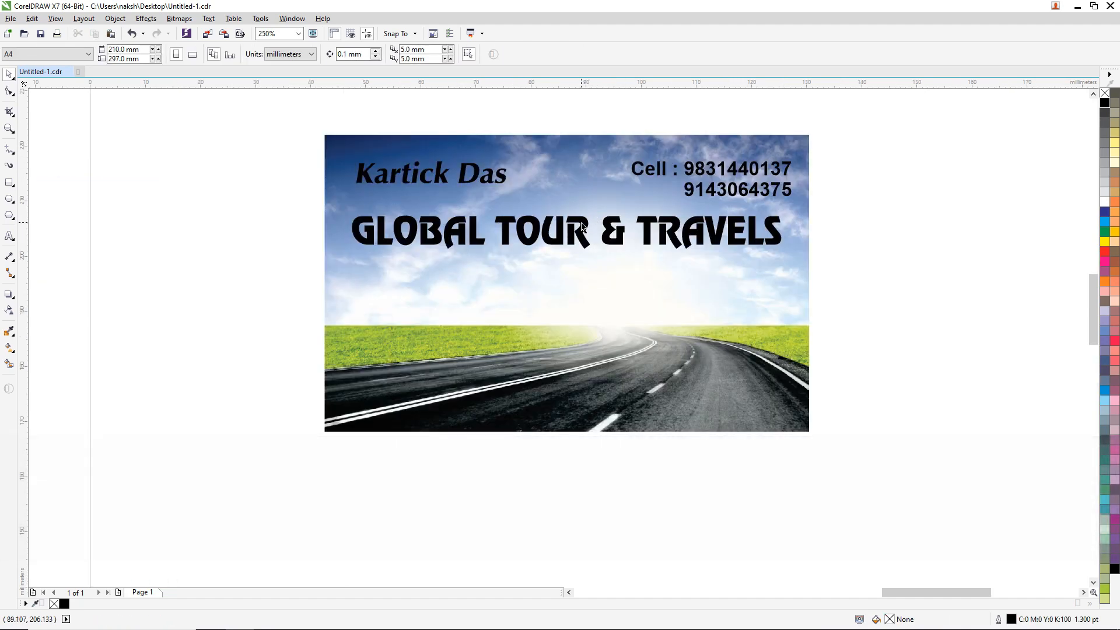
left_click(581, 223)
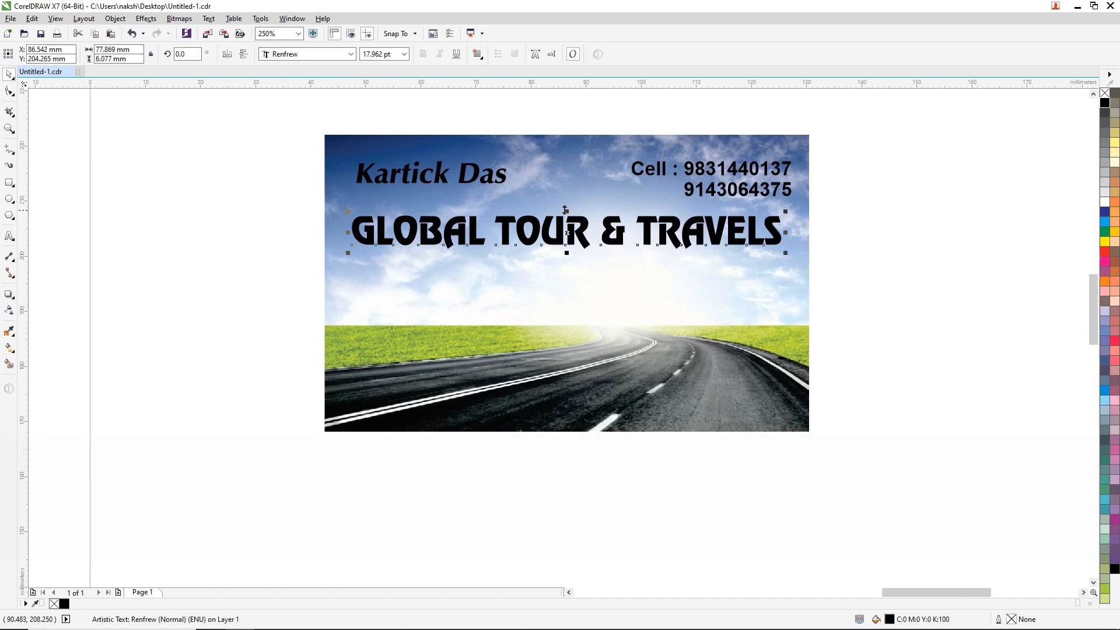
Step: Move the four-line services text group from the pasteboard onto the card beneath the company title
scroll(655, 215, "down", 4)
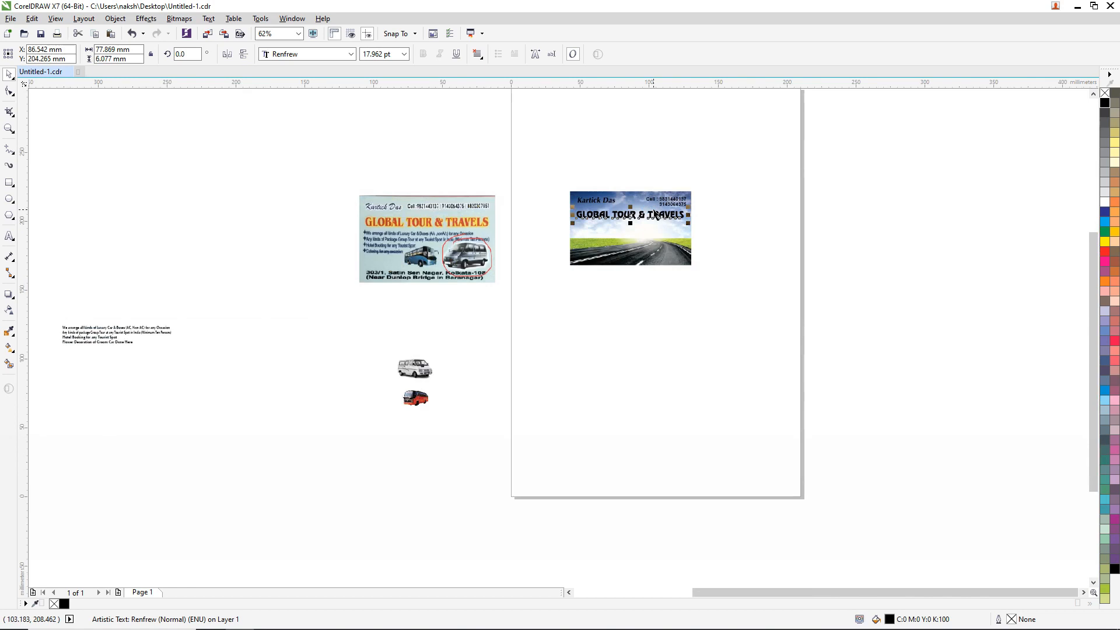
scroll(655, 215, "down", 4)
scroll(410, 219, "up", 2)
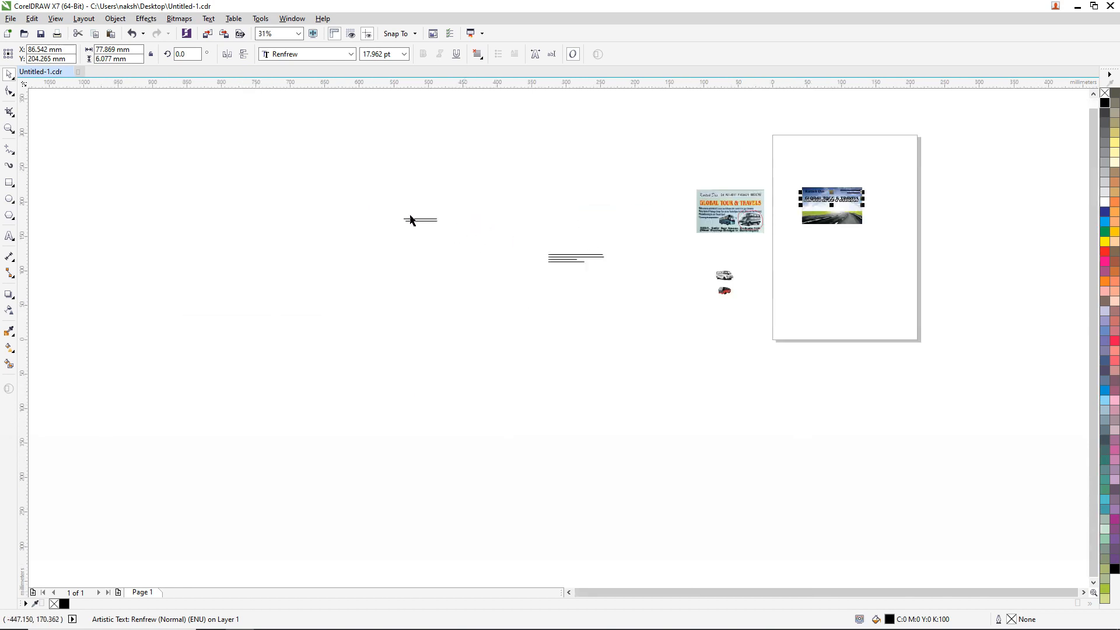
scroll(410, 220, "up", 4)
scroll(582, 257, "down", 4)
scroll(580, 258, "up", 4)
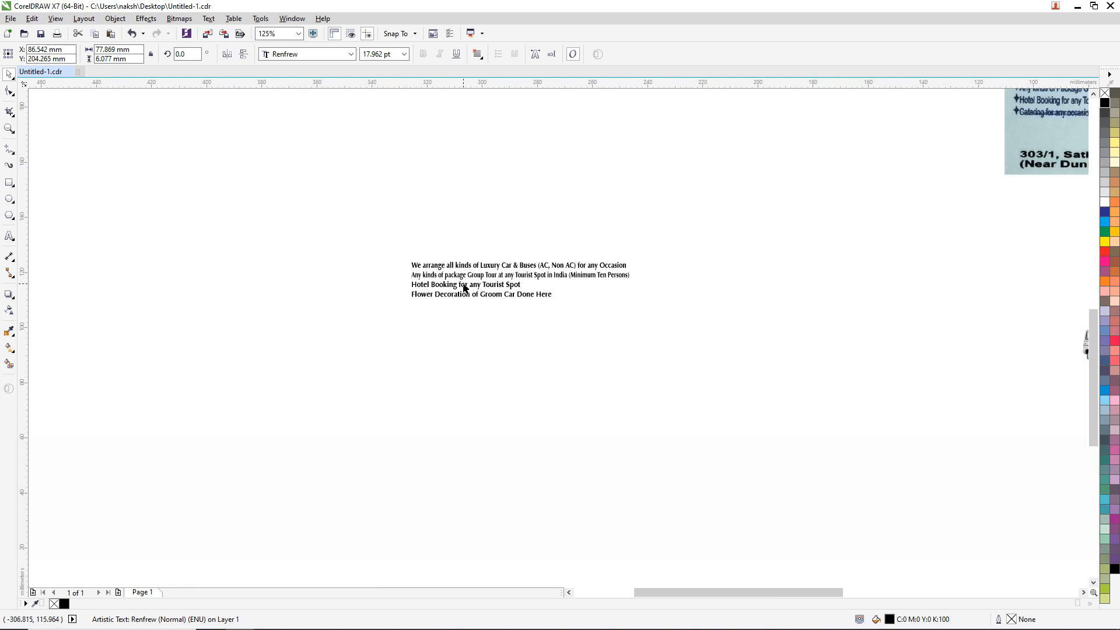
scroll(465, 287, "up", 2)
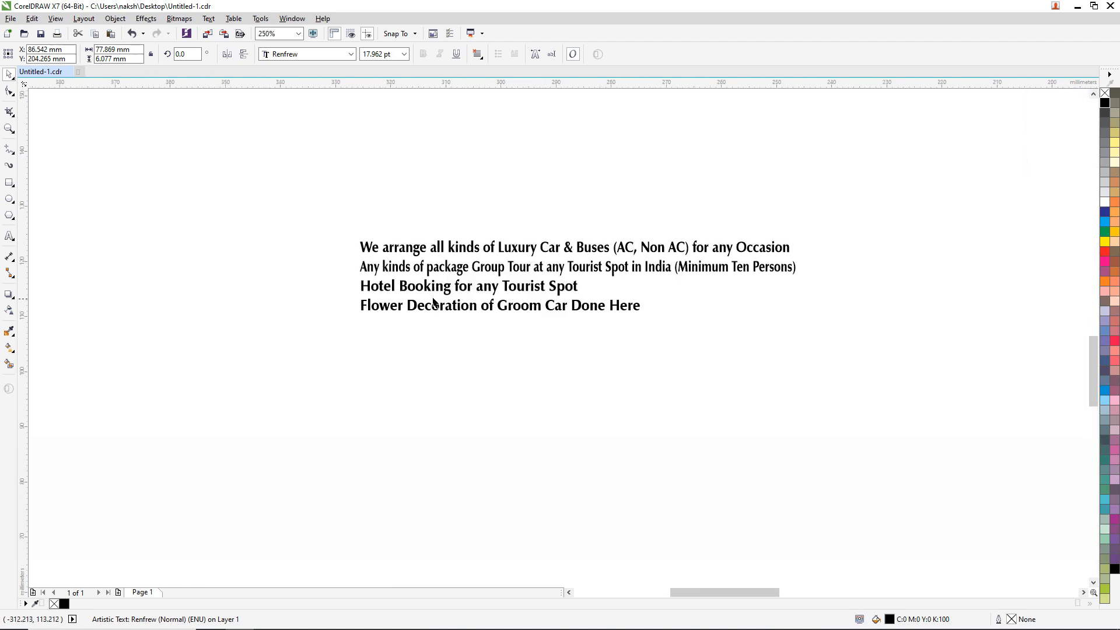
scroll(402, 273, "down", 4)
left_click_drag(562, 231, 332, 318)
left_click_drag(406, 271, 901, 173)
scroll(901, 173, "up", 6)
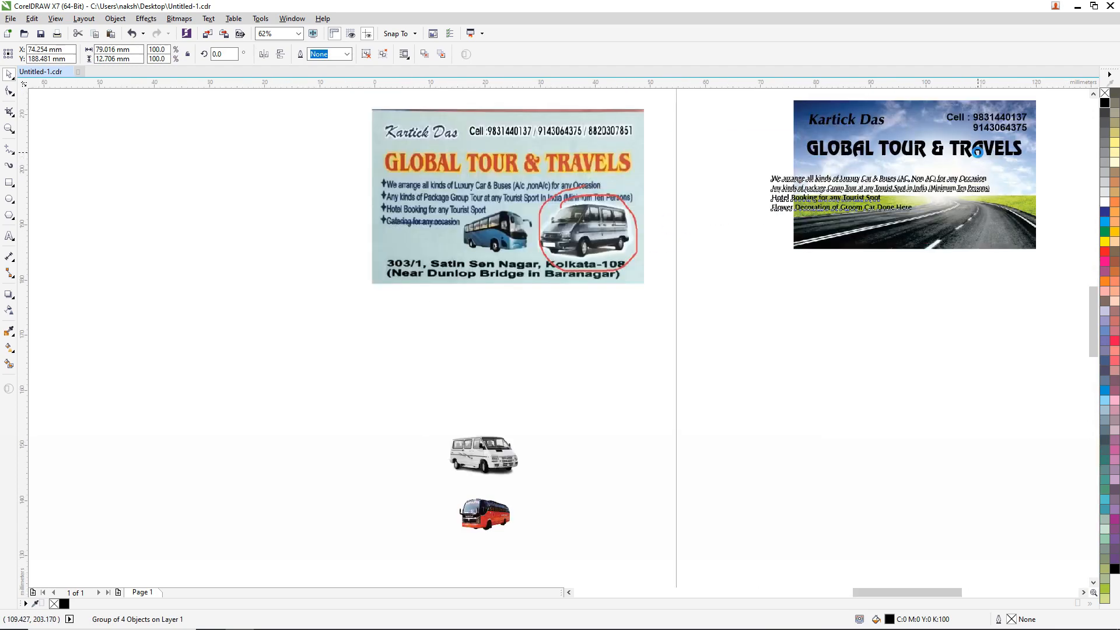
left_click_drag(368, 252, 538, 222)
Step: Nudge the services text group slightly down and about 1.2 mm left on the card
key("Down")
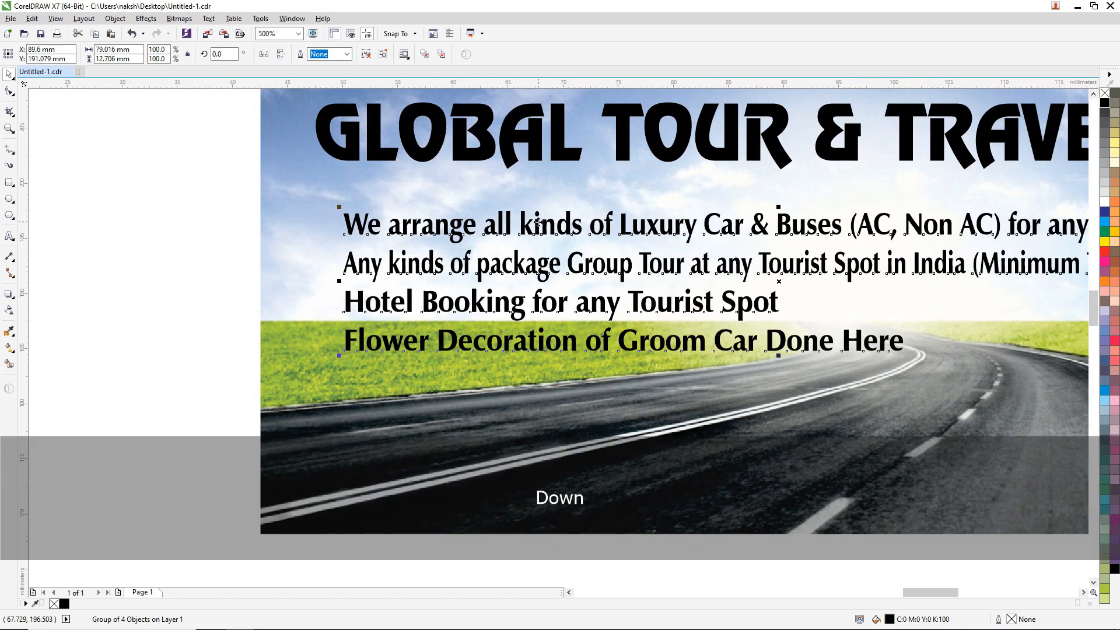
key("Left")
key("Left")
key("Left")
key("Left")
key("Left")
key("Left")
key("Left")
key("Left")
key("Left")
key("Left")
key("Left")
key("Left")
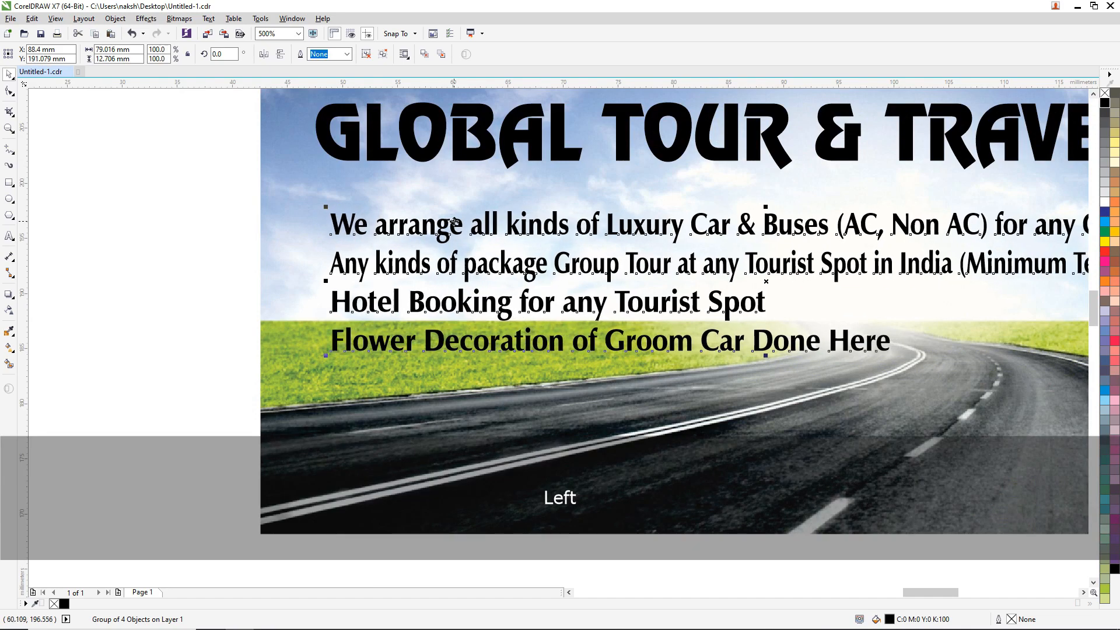
Step: Move the van and bus pictures together from the pasteboard to the page area just below the road picture
scroll(327, 280, "down", 6)
left_click_drag(200, 323, 383, 450)
left_click_drag(283, 367, 456, 295)
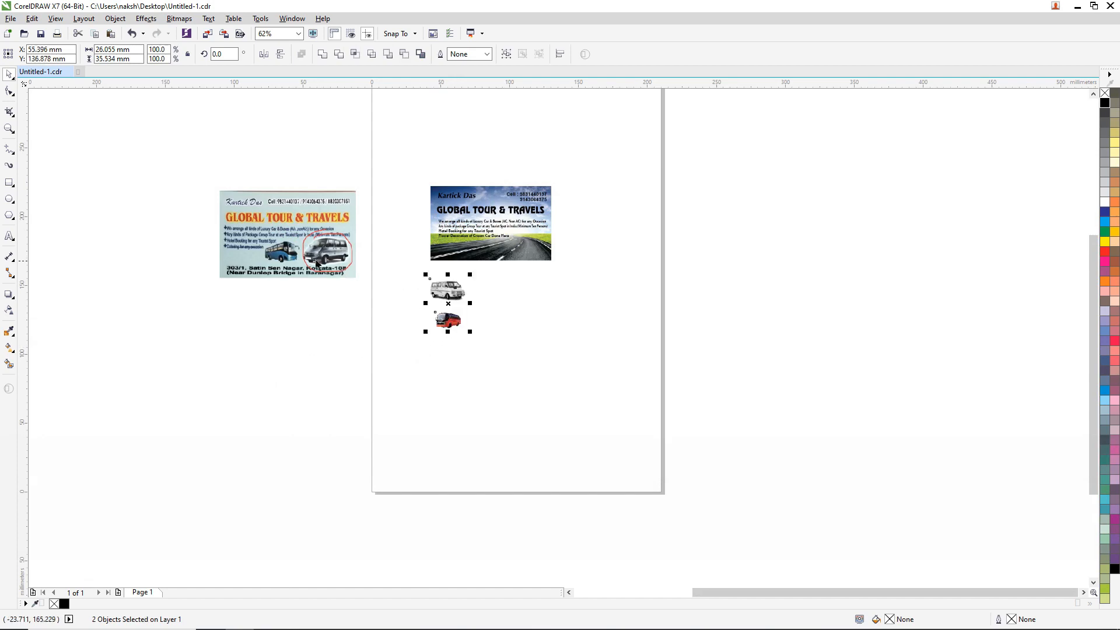
Step: Check the vehicles on the reference card and place the white van on the road in the card's lower-left corner
scroll(318, 235, "up", 6)
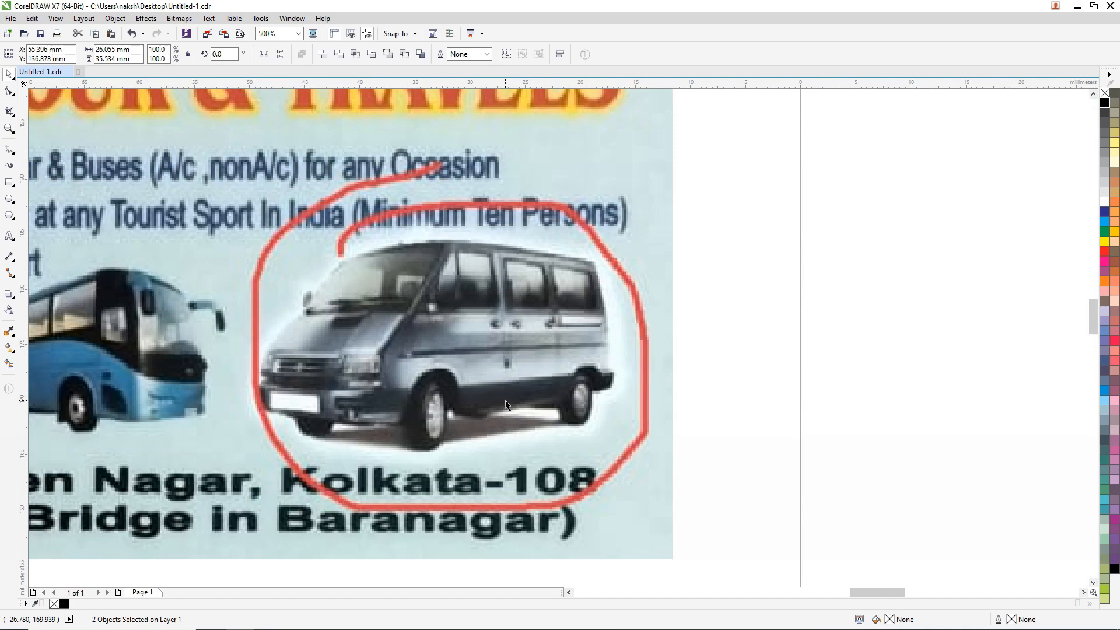
scroll(506, 404, "down", 4)
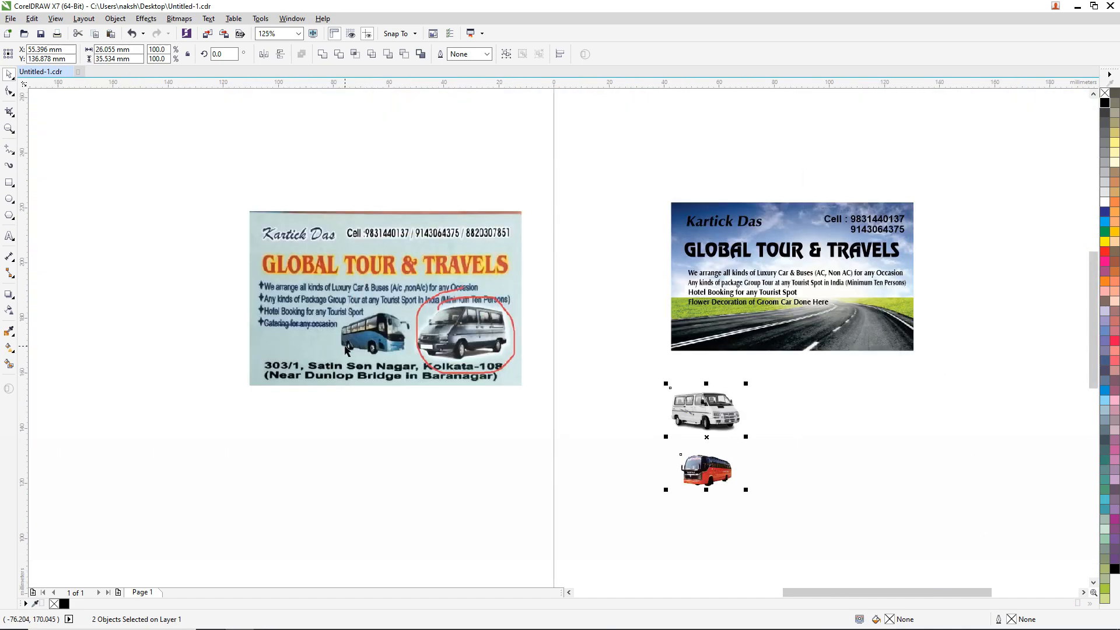
left_click(710, 405)
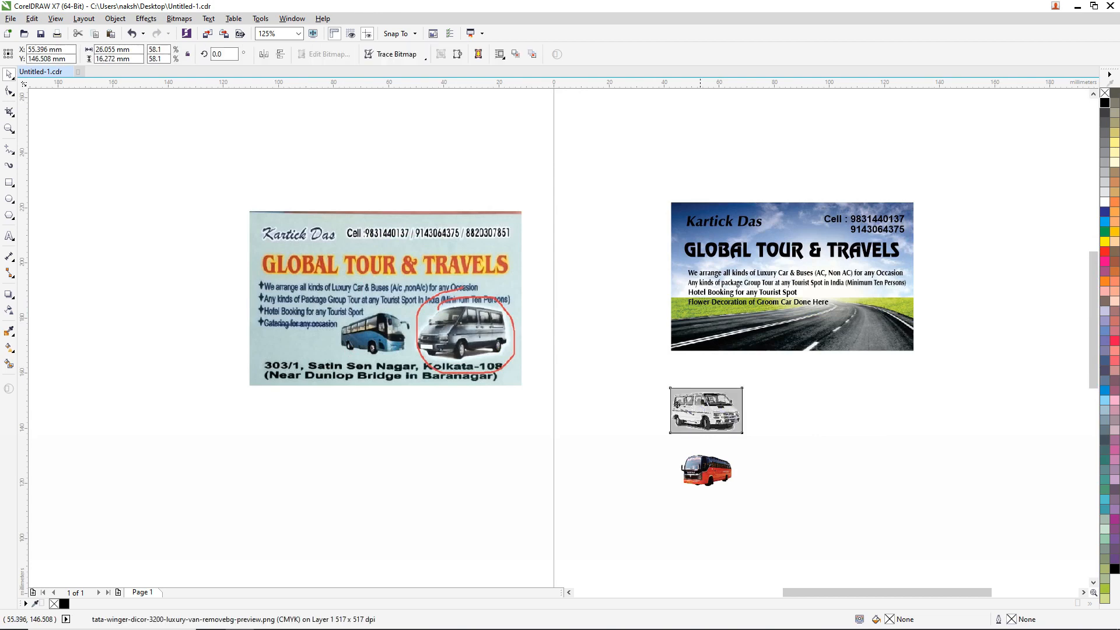
mouse_move(710, 404)
left_mouse_down()
mouse_move(619, 377)
mouse_move(752, 338)
mouse_move(843, 296)
mouse_move(836, 304)
left_mouse_up()
scroll(621, 356, "up", 3)
scroll(860, 300, "up", 1)
scroll(631, 260, "down", 2)
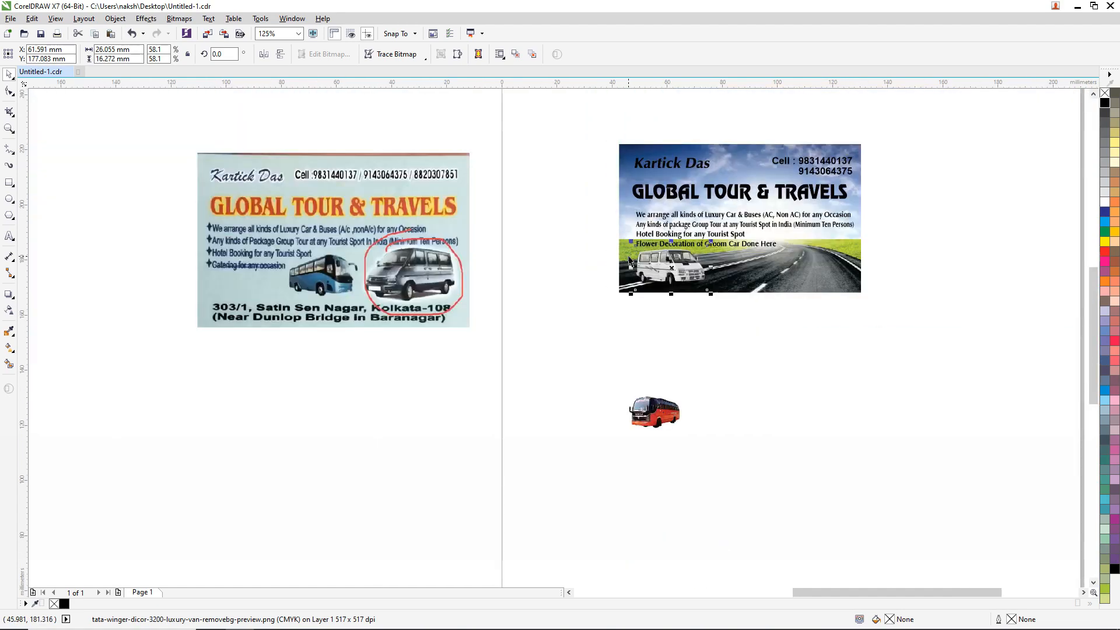
Step: Place the red bus on the road at the right side of the card, below the services text
left_click_drag(651, 418, 848, 250)
scroll(808, 252, "up", 2)
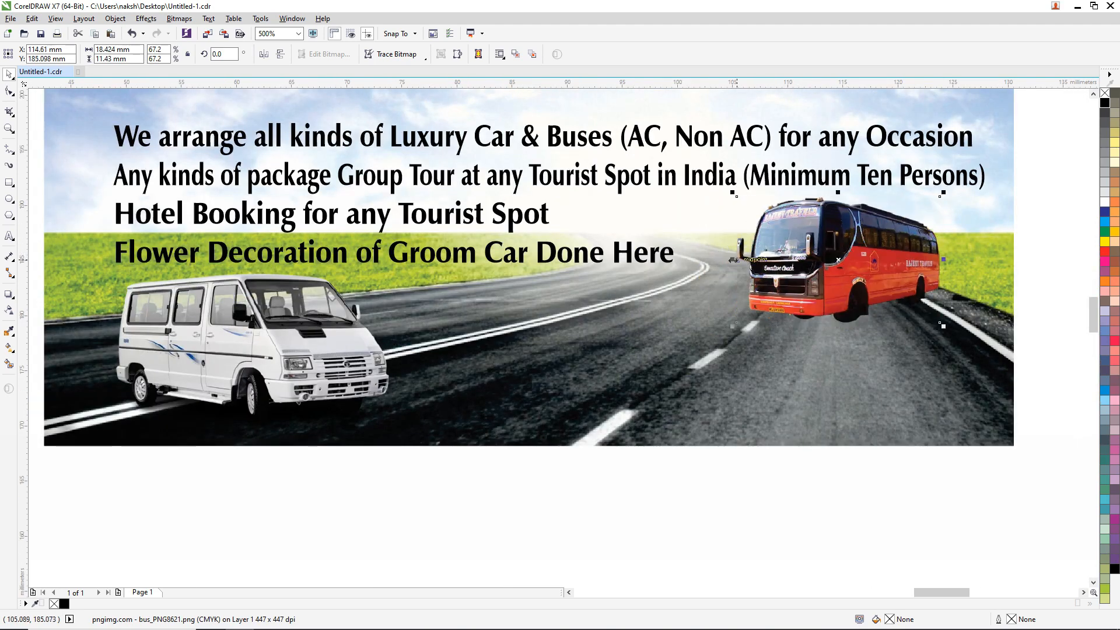
scroll(733, 260, "down", 1)
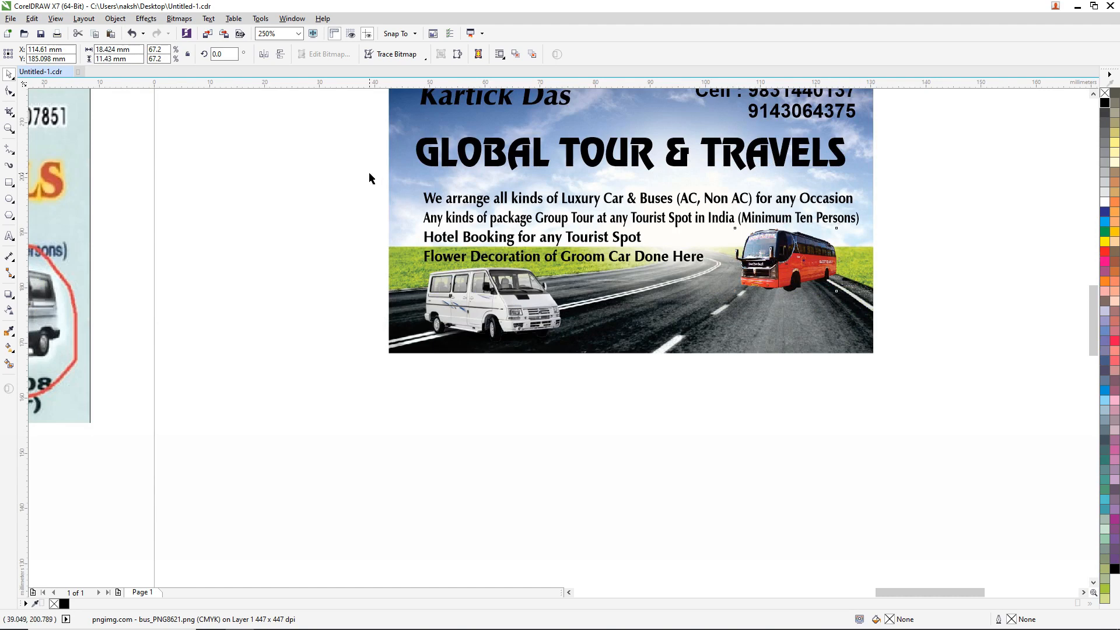
Step: Select the services text group and nudge it slightly up, away from the vehicles
left_click_drag(371, 175, 948, 270)
key("Up")
key("Up")
key("Up")
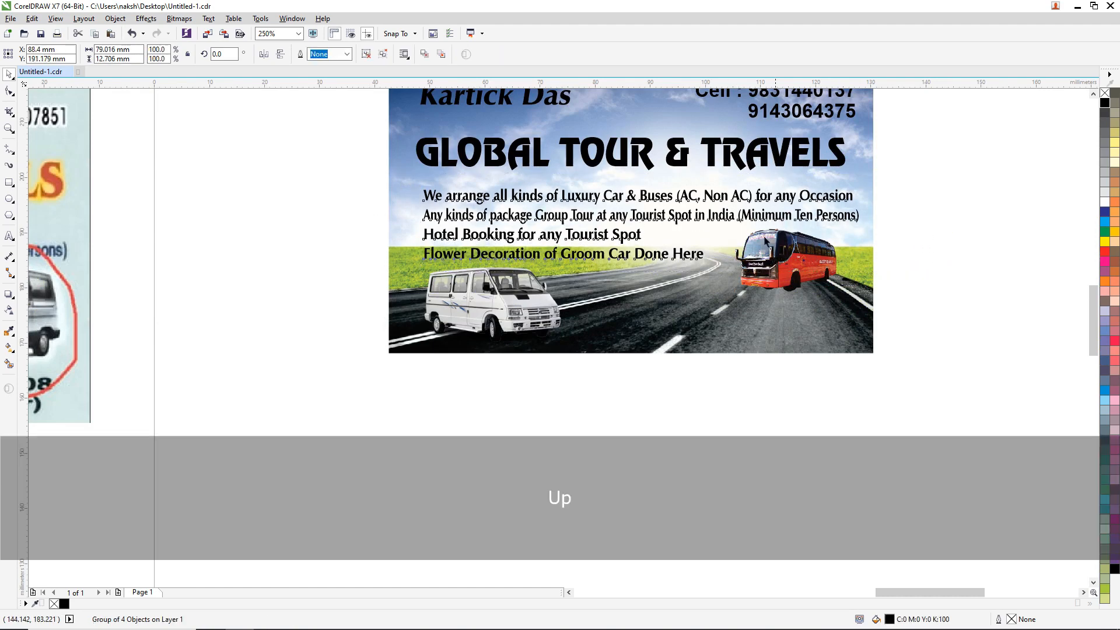
Step: Move the two-line address text from the pasteboard onto the road in the card's lower-right corner, below the bus
scroll(785, 245, "down", 3)
left_click_drag(312, 214, 430, 276)
left_click_drag(353, 249, 781, 258)
key("ctrl+z")
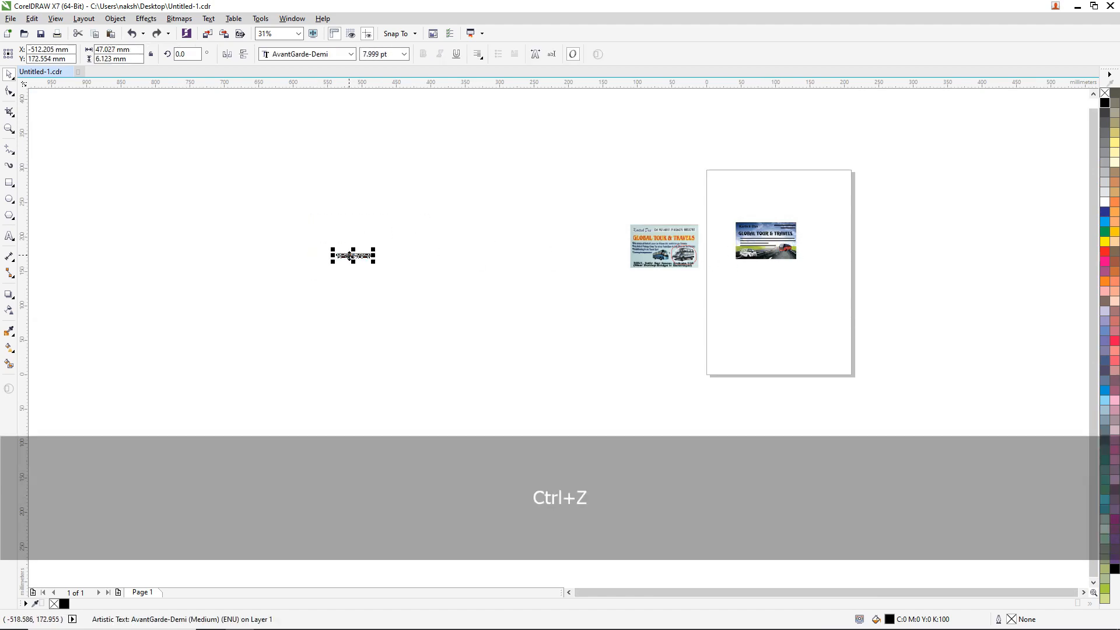
left_click_drag(353, 256, 775, 259)
scroll(789, 254, "up", 3)
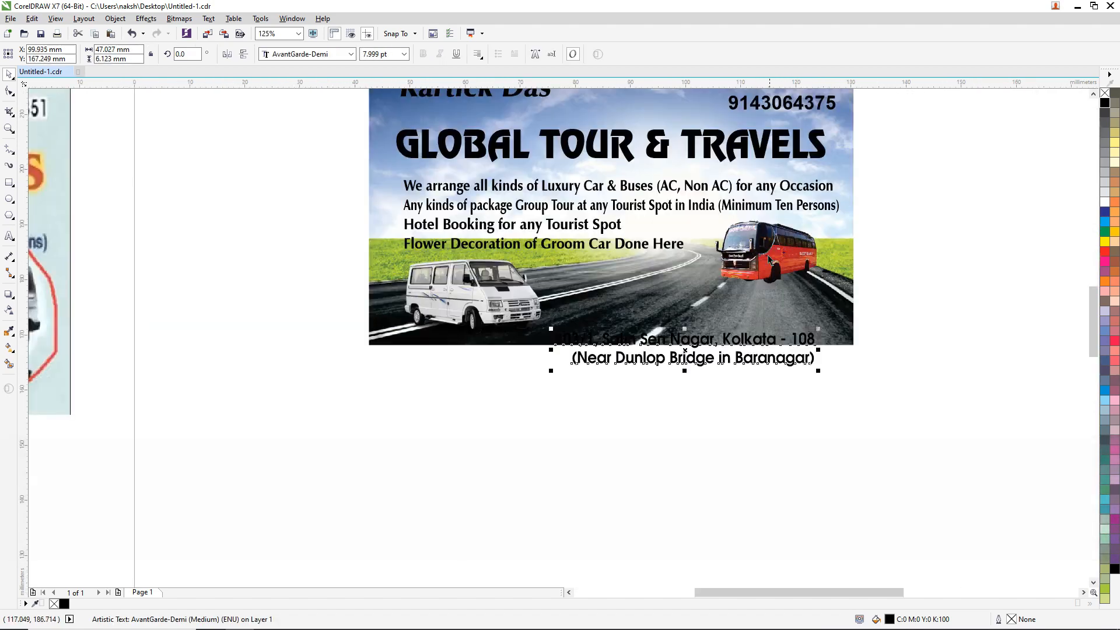
left_click_drag(679, 337, 698, 299)
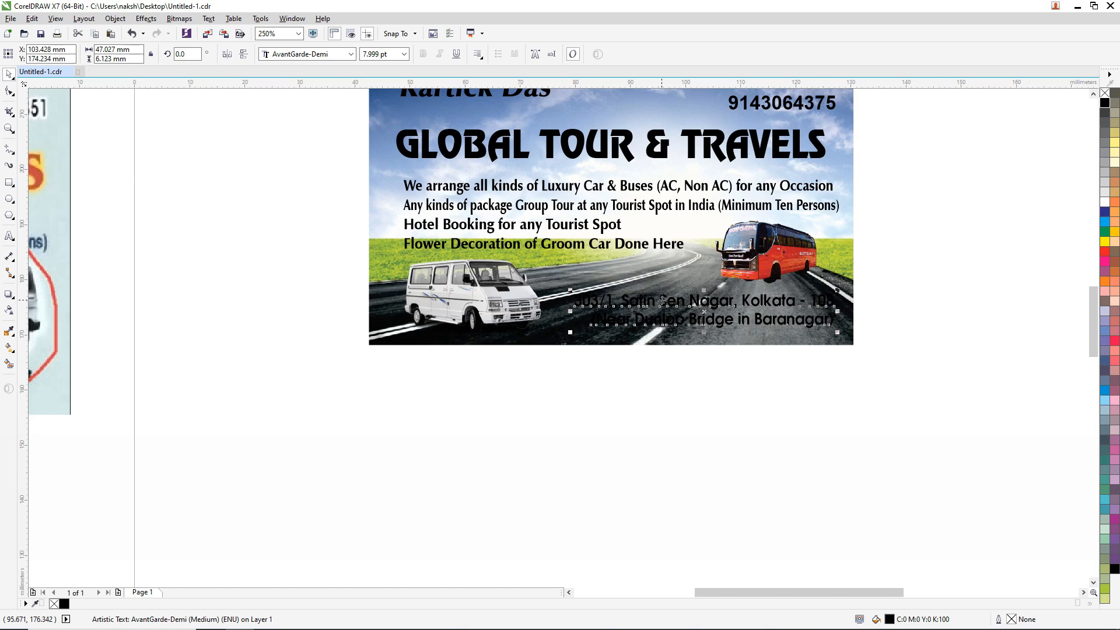
scroll(663, 300, "down", 1)
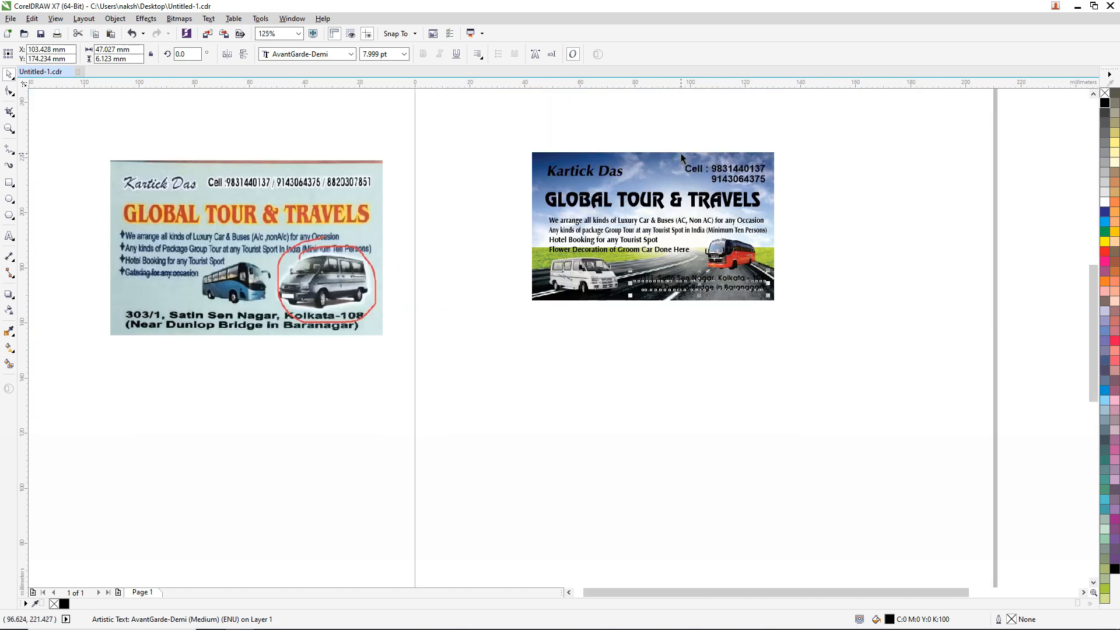
scroll(716, 169, "up", 2)
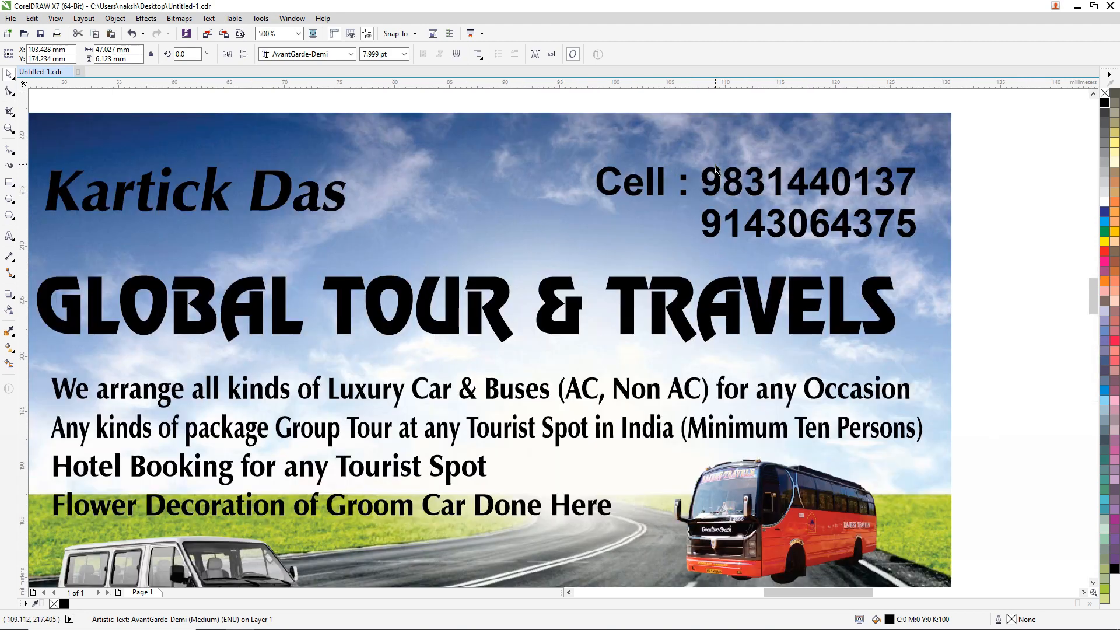
Step: Fill the cell phone numbers with blue and the person's name and company title with magenta
left_click(717, 183)
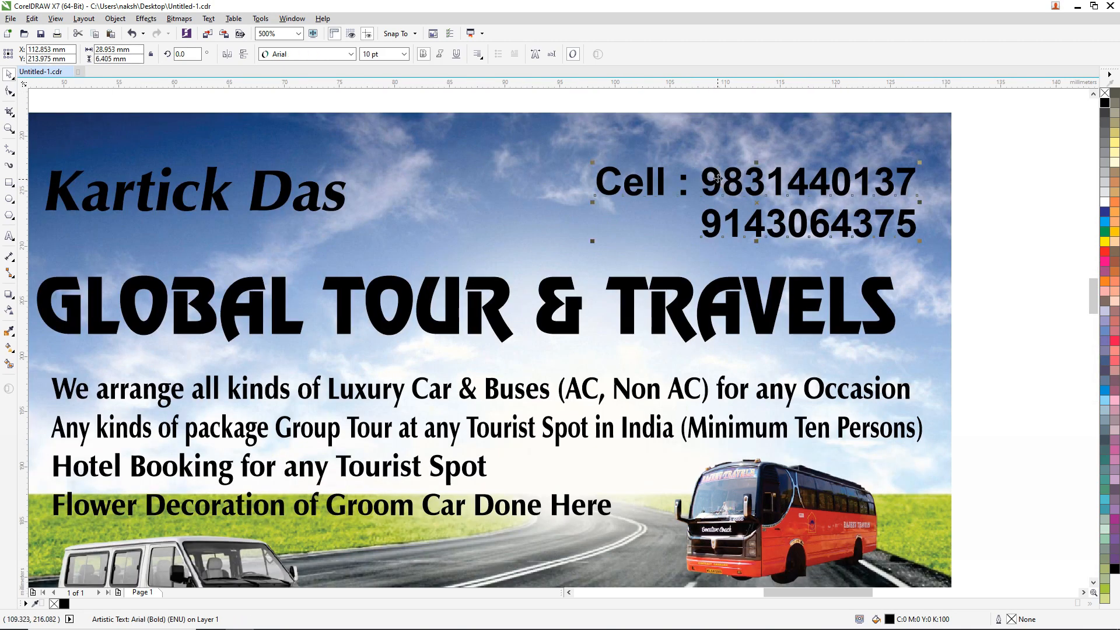
left_click(1106, 213)
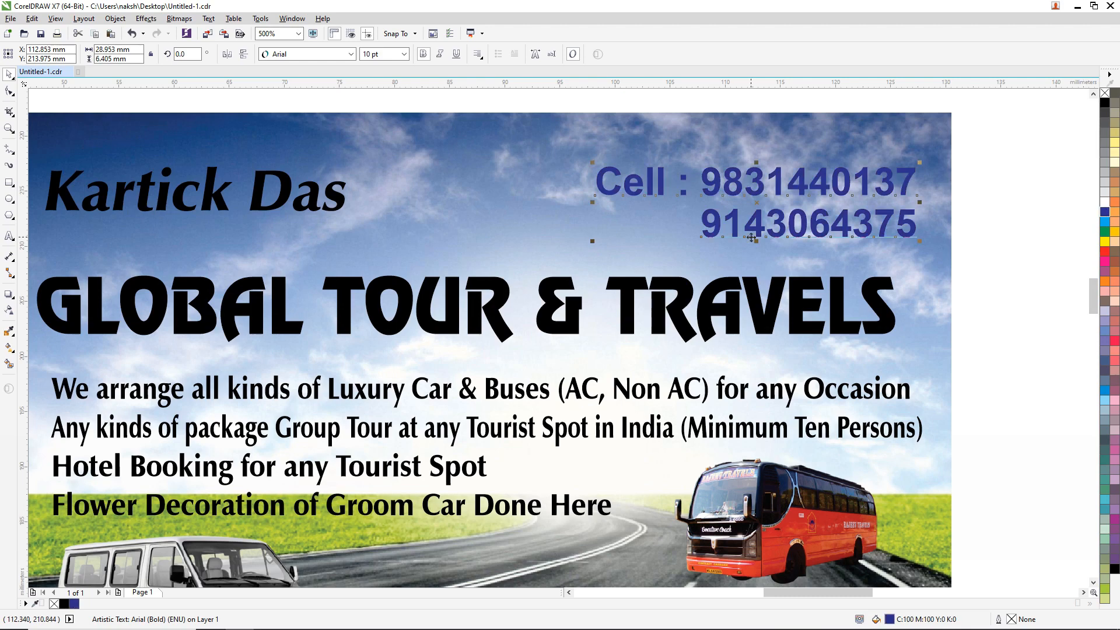
scroll(747, 239, "down", 1)
left_click(521, 211)
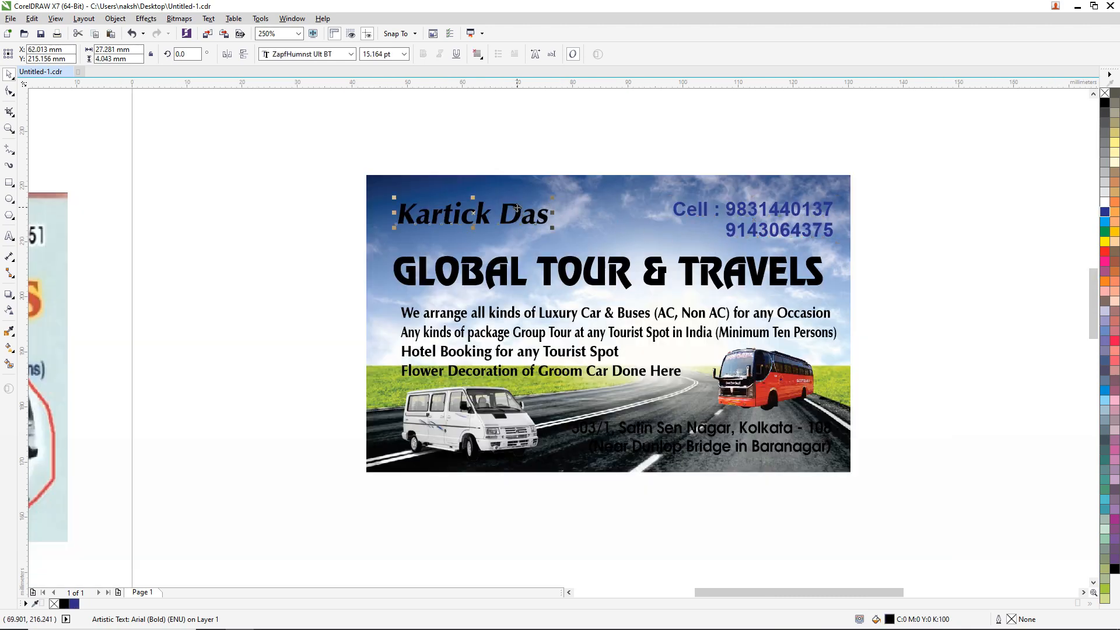
left_click(625, 264, "shift")
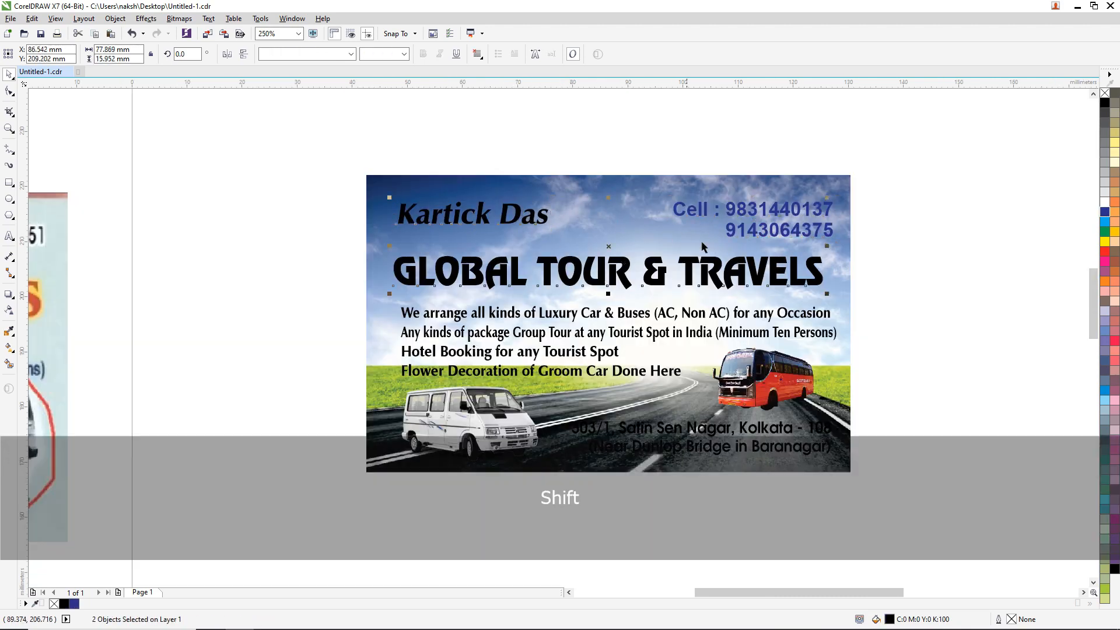
left_click(1106, 261)
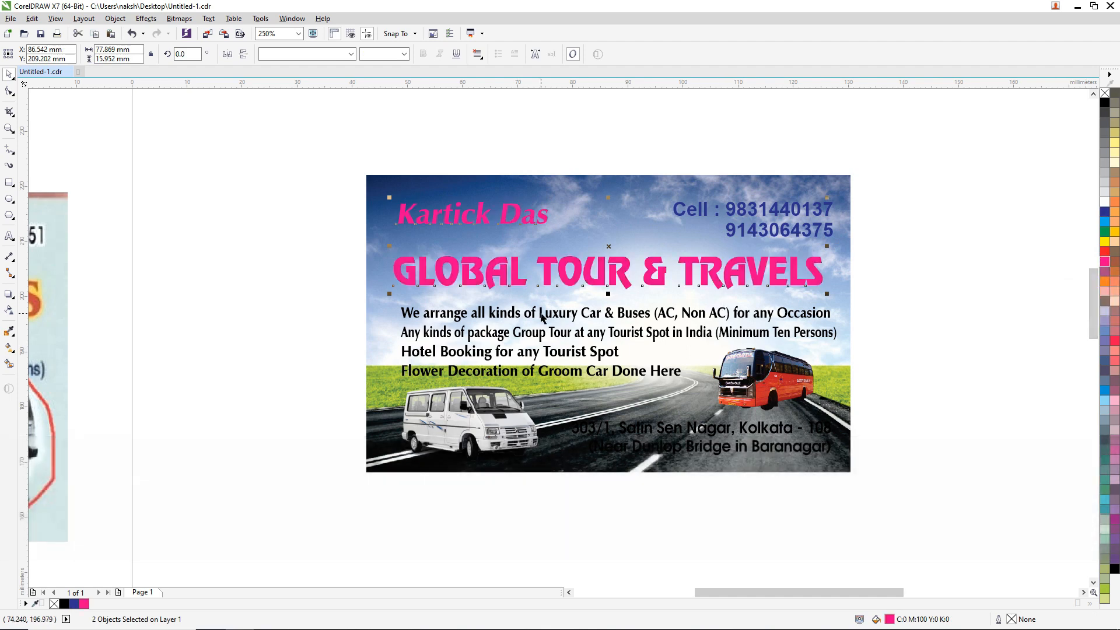
Step: Fill the four-line services text group with blue and compare the card with the reference card
left_click(446, 334)
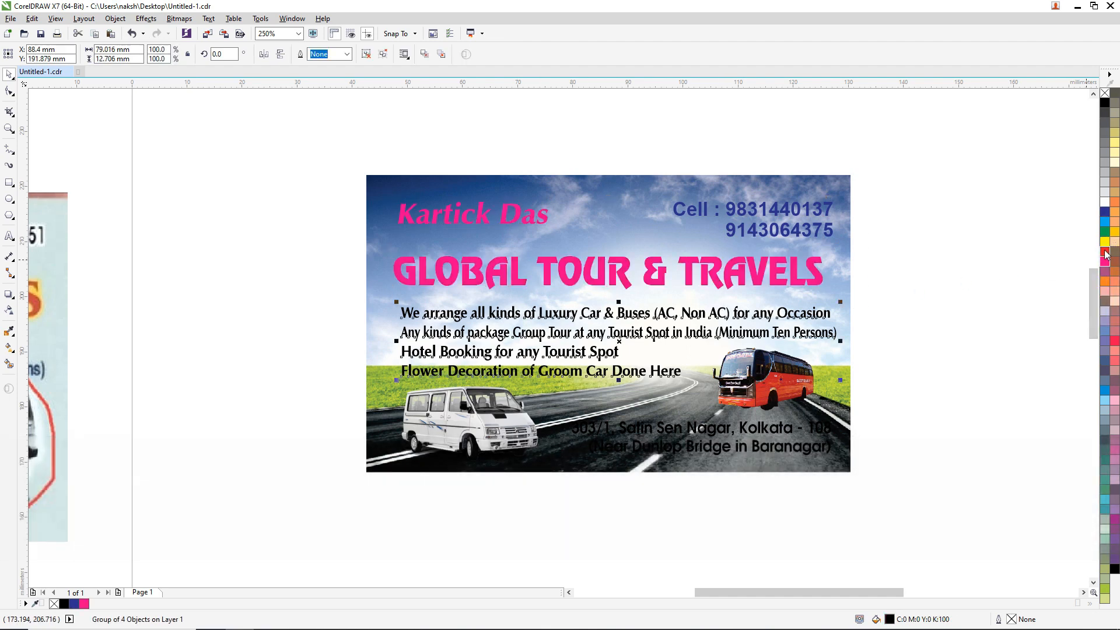
left_click(1104, 212)
scroll(823, 250, "down", 2)
scroll(548, 278, "up", 1)
scroll(548, 280, "up", 1)
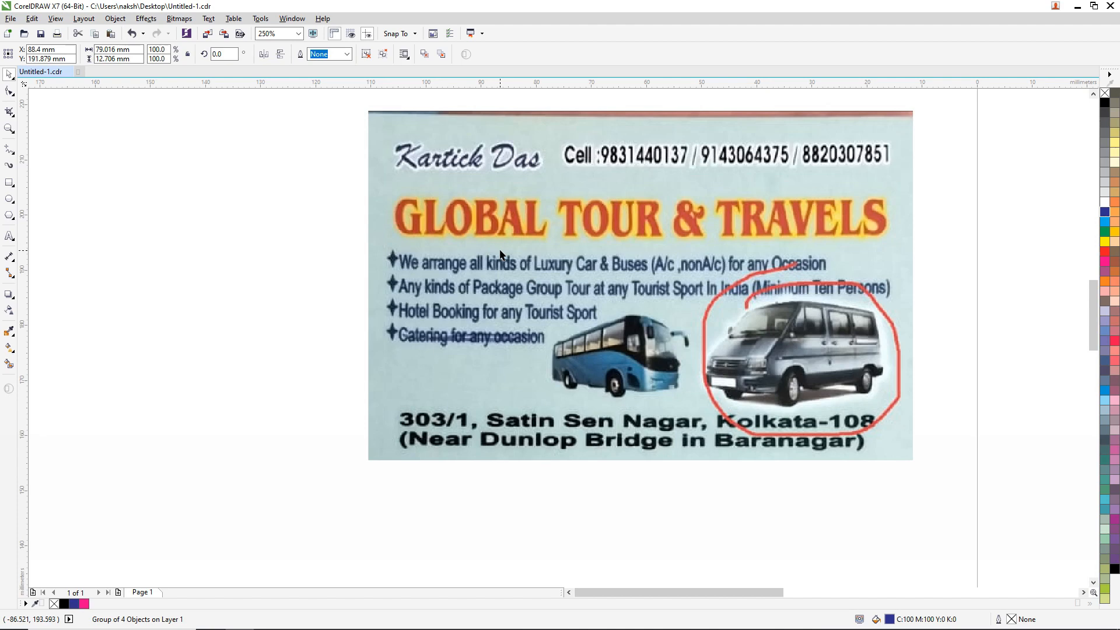
scroll(500, 254, "down", 2)
scroll(808, 242, "up", 2)
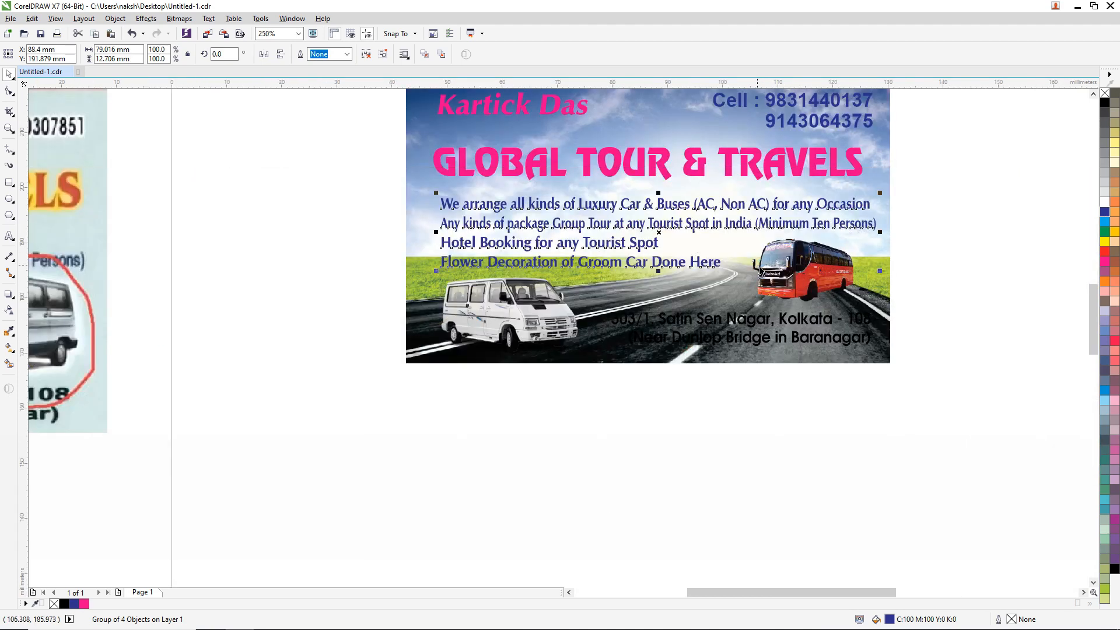
Step: Shift the address text slightly right and draw a magenta, outline-free rectangle about 52 by 8.8 mm over it, ending at the card's right edge
scroll(702, 325, "down", 2)
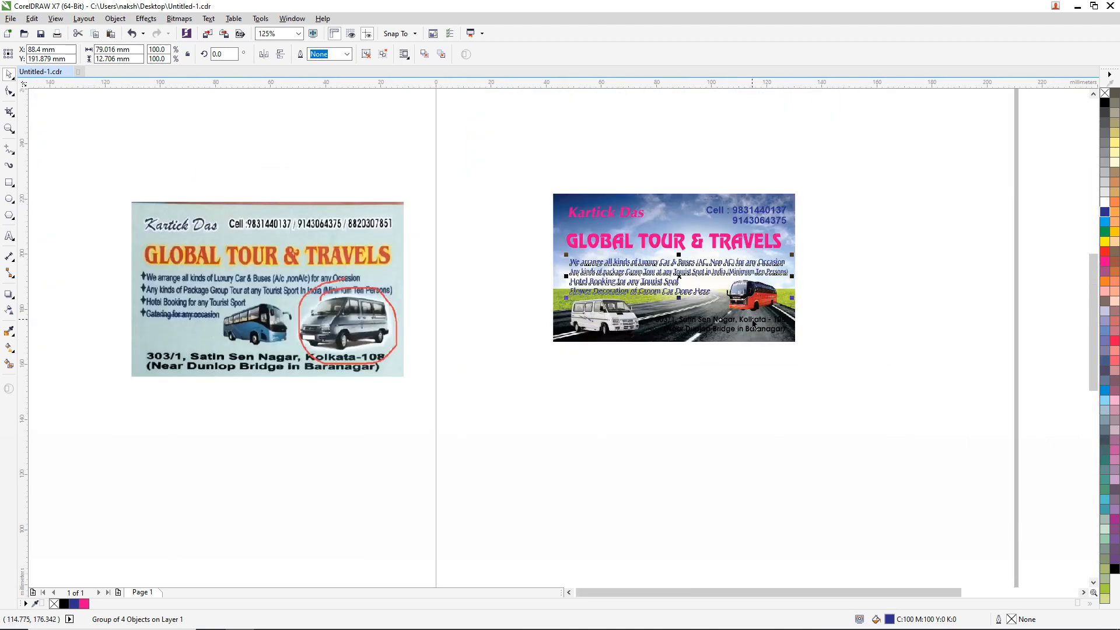
scroll(751, 325, "up", 3)
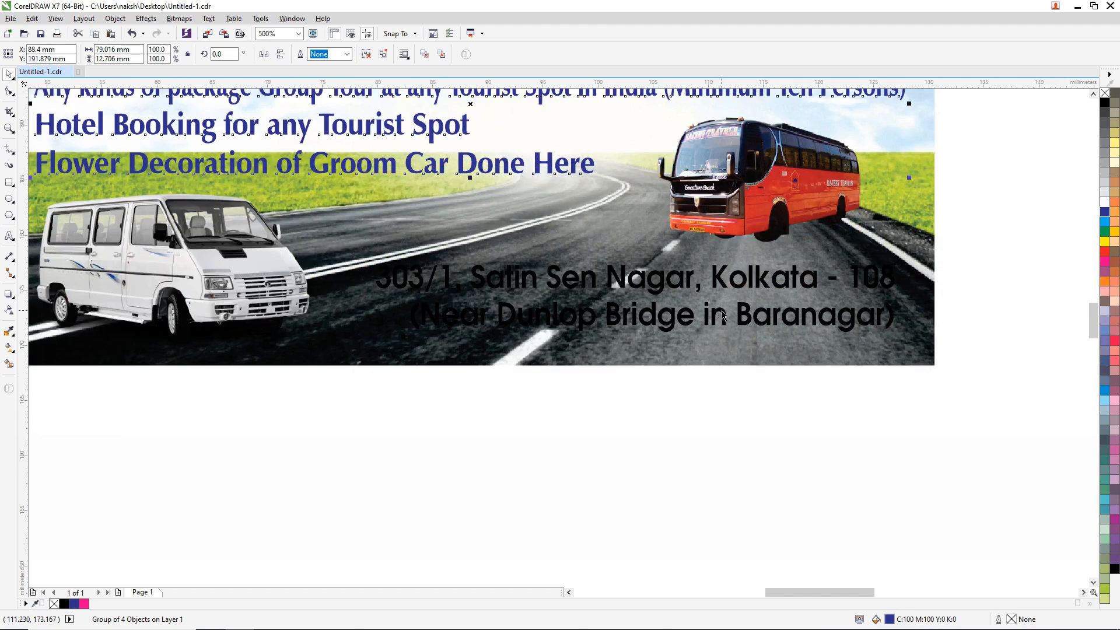
left_click_drag(723, 311, 730, 312)
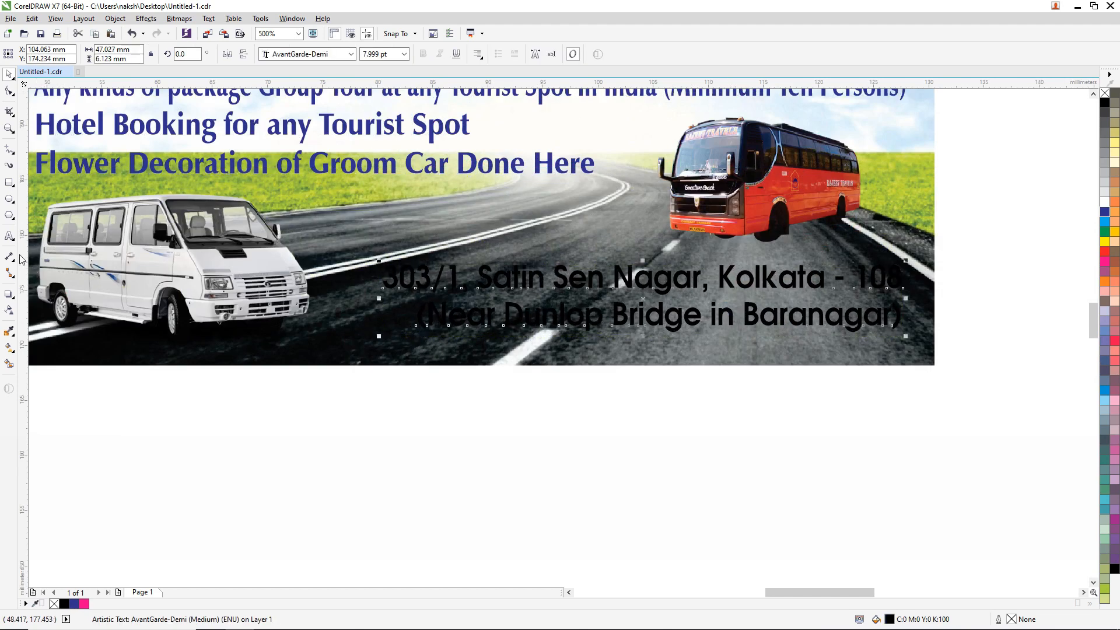
left_click(9, 182)
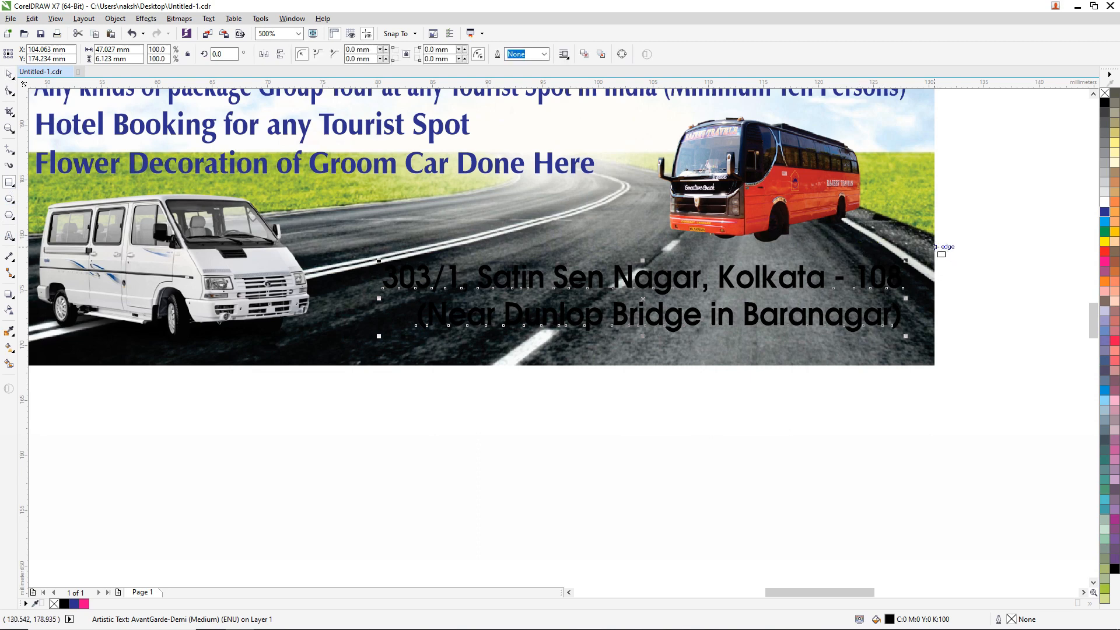
left_click_drag(935, 248, 357, 347)
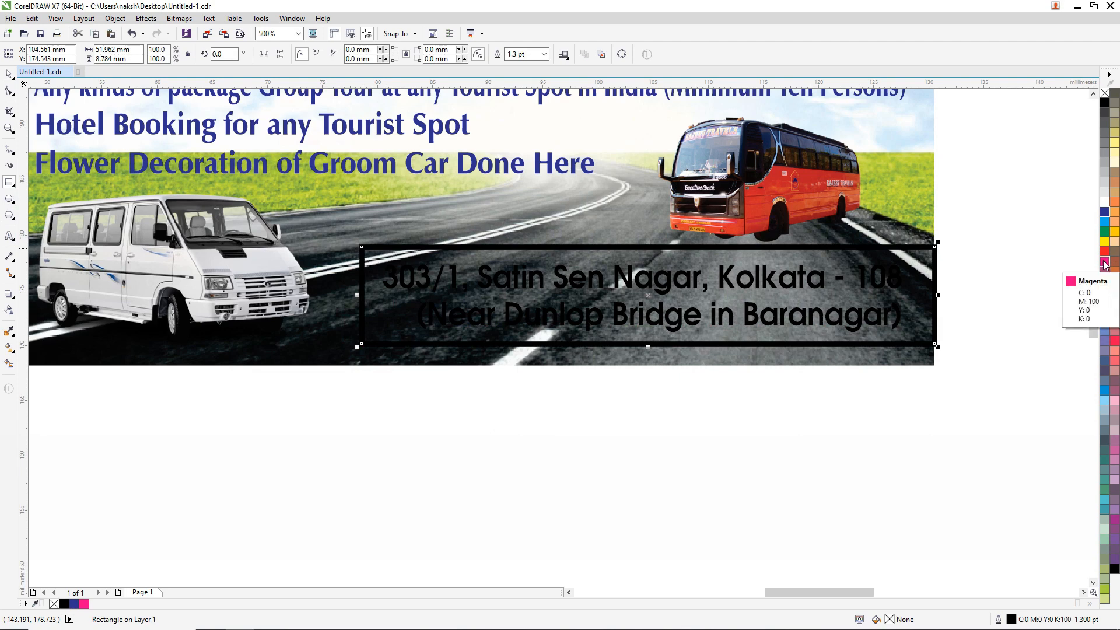
left_click(1105, 261)
right_click(1107, 94)
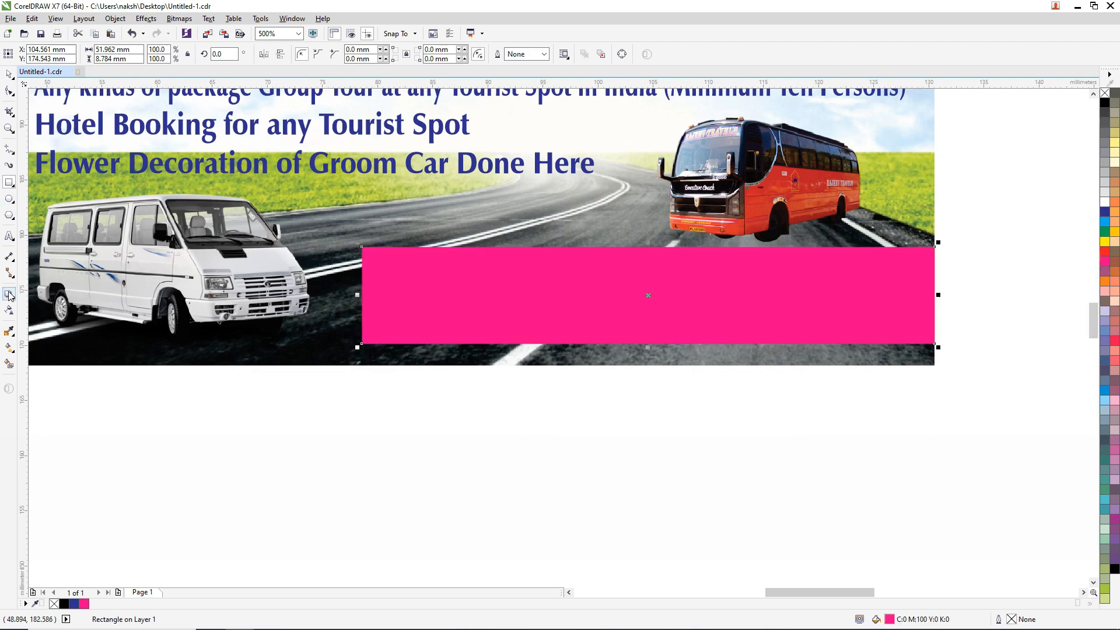
Step: Fade the magenta rectangle's left end with a linear transparency and stretch the rectangle leftward to about 56.5 mm wide
left_click(9, 312)
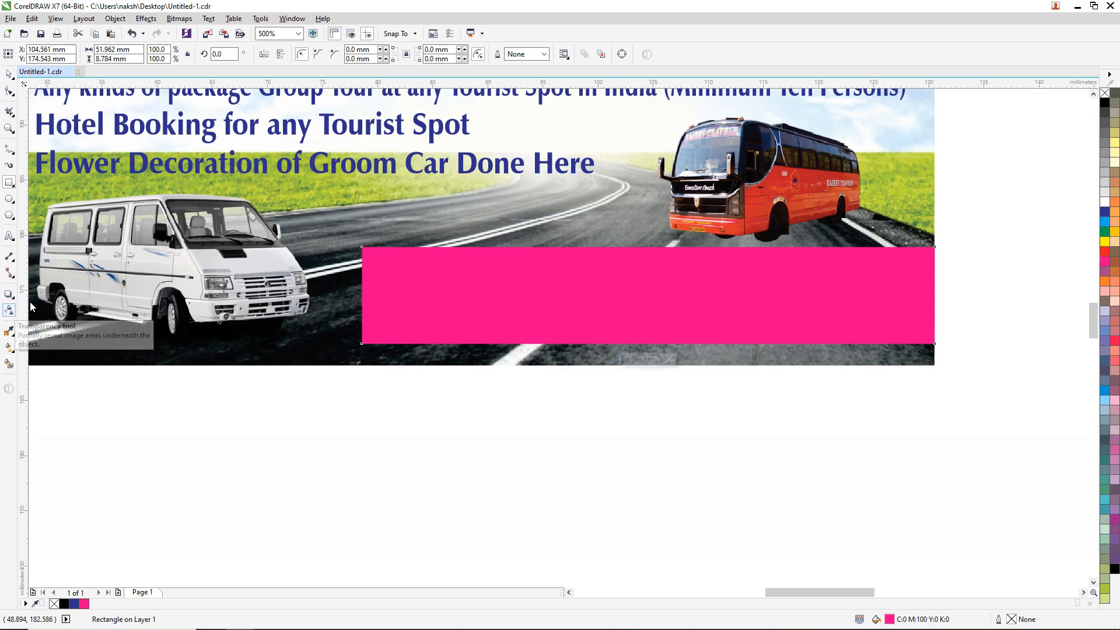
left_click_drag(487, 300, 323, 298)
left_click_drag(486, 298, 509, 296)
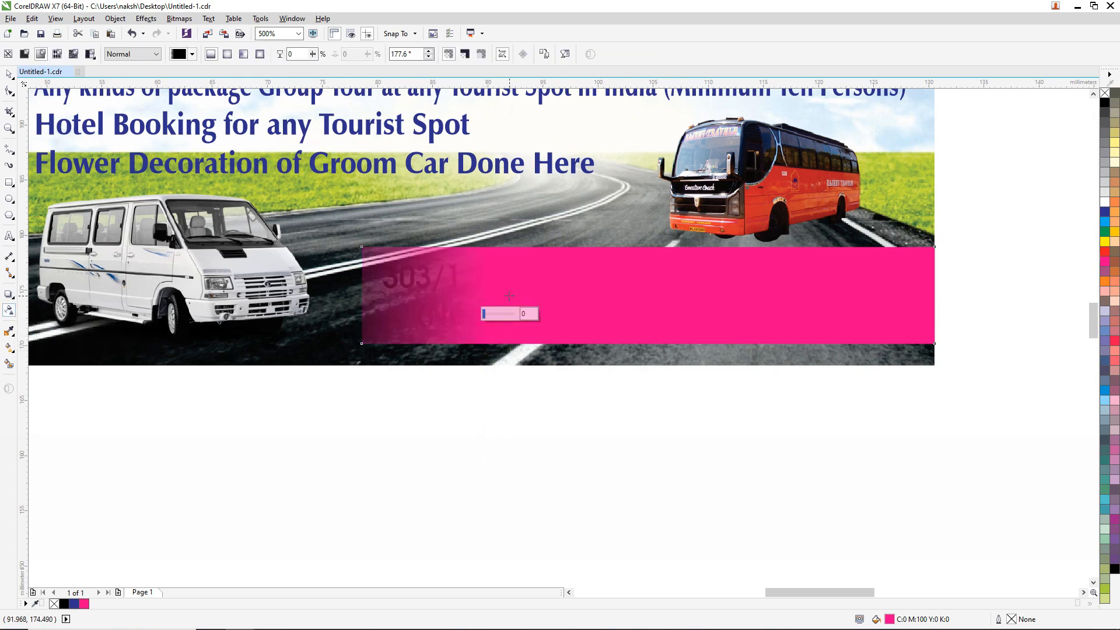
left_click_drag(323, 298, 396, 299)
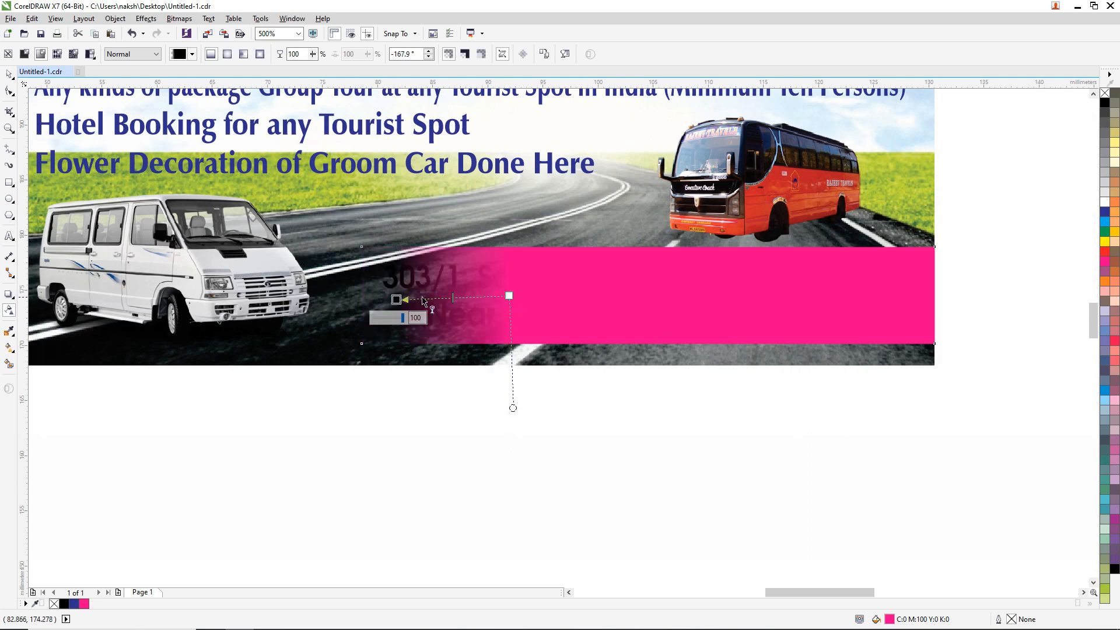
left_click_drag(509, 296, 523, 295)
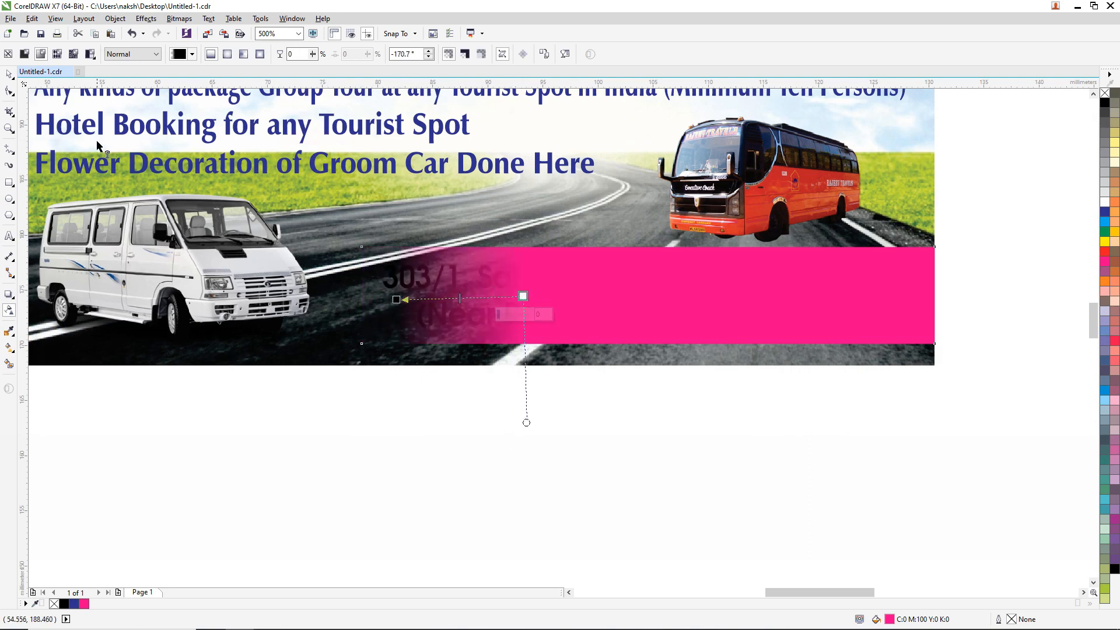
left_click(8, 74)
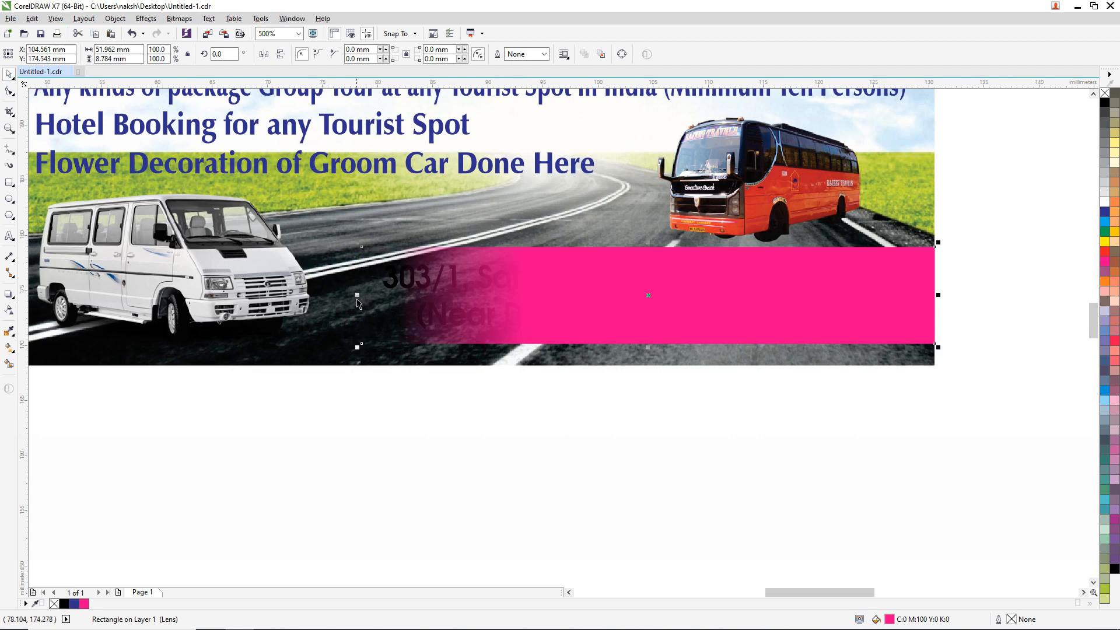
left_click_drag(357, 296, 307, 296)
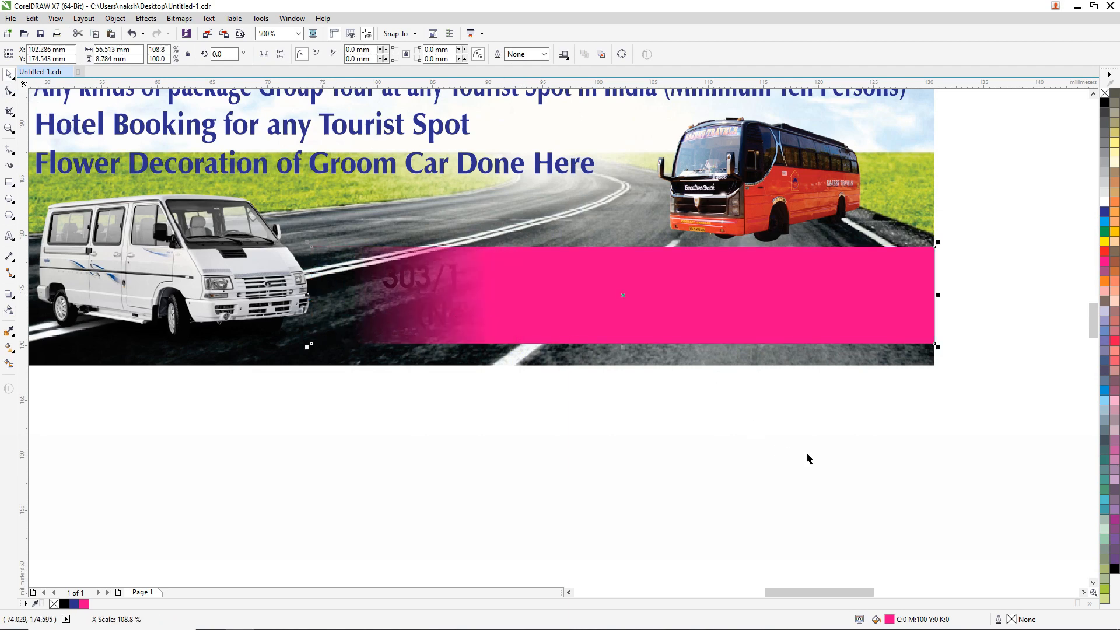
Step: Select the address text hidden beneath the magenta band, bring it to the front and fill it with white
left_click_drag(876, 451, 653, 318)
left_click(565, 283)
left_click(565, 283, "alt")
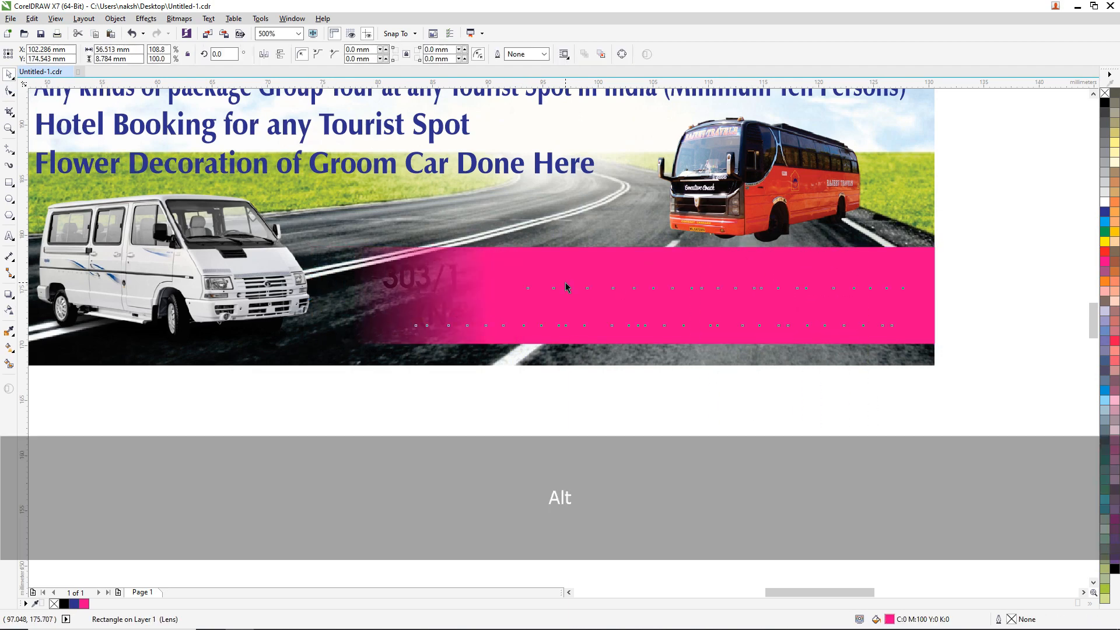
left_click(565, 283, "alt")
key("ctrl")
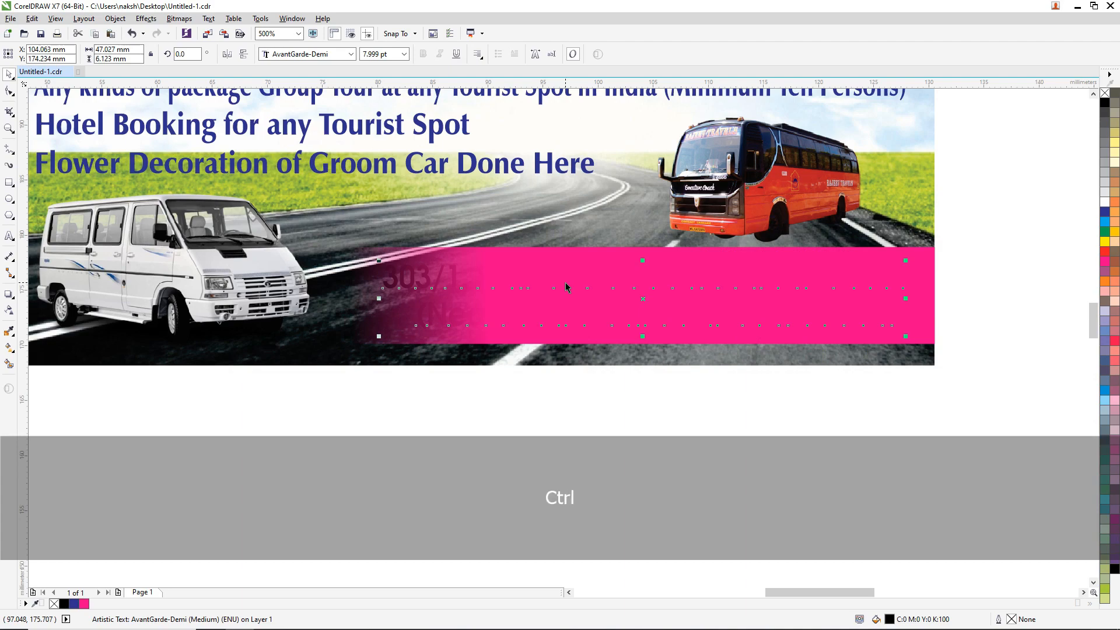
key("ctrl+Home")
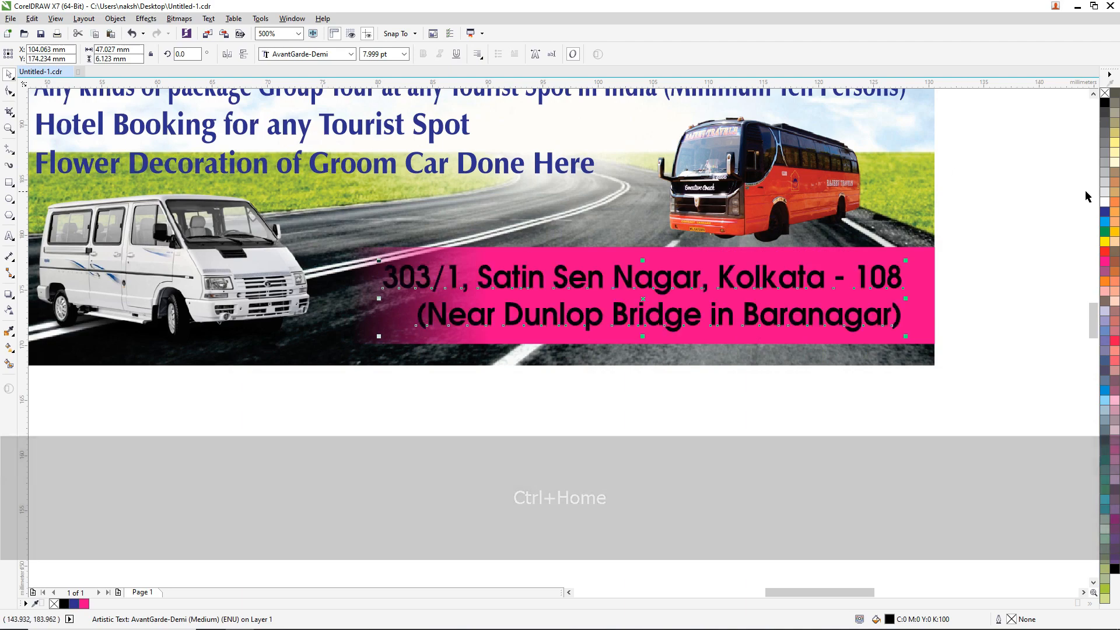
left_click(1105, 203)
Step: Nudge the white van about 1.4 mm left, away from the address band
scroll(611, 301, "down", 2)
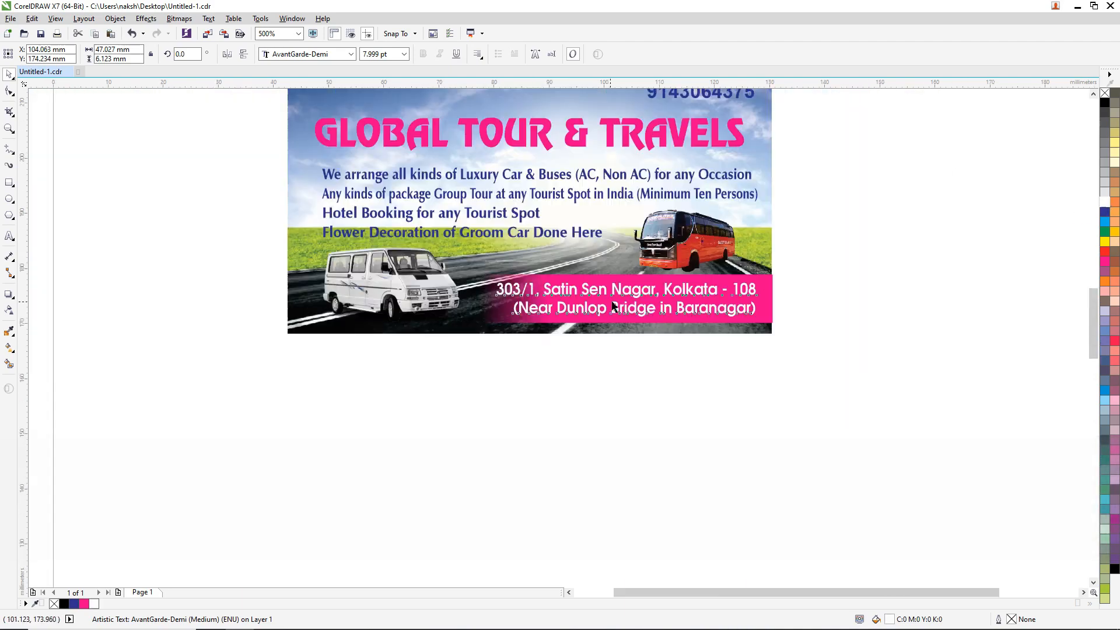
left_click(642, 378)
scroll(513, 301, "up", 1)
left_click(516, 288)
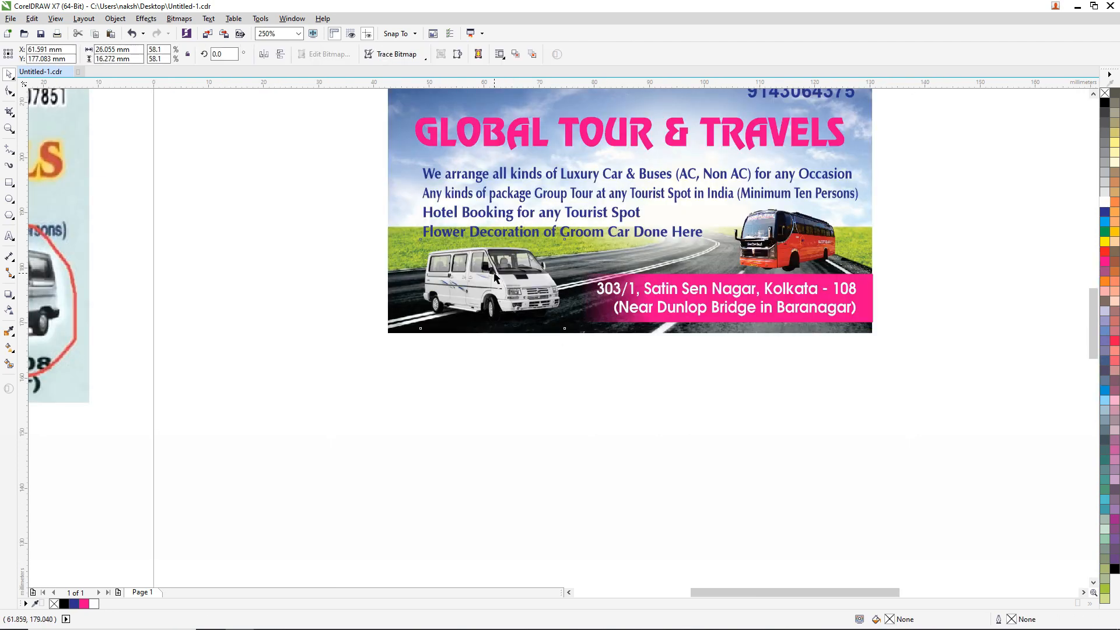
key("Left")
key("Left")
key("Left")
key("Left")
key("Left")
key("Left")
key("Left")
key("Left")
key("Left")
key("Left")
key("Left")
key("Left")
key("Left")
key("Left")
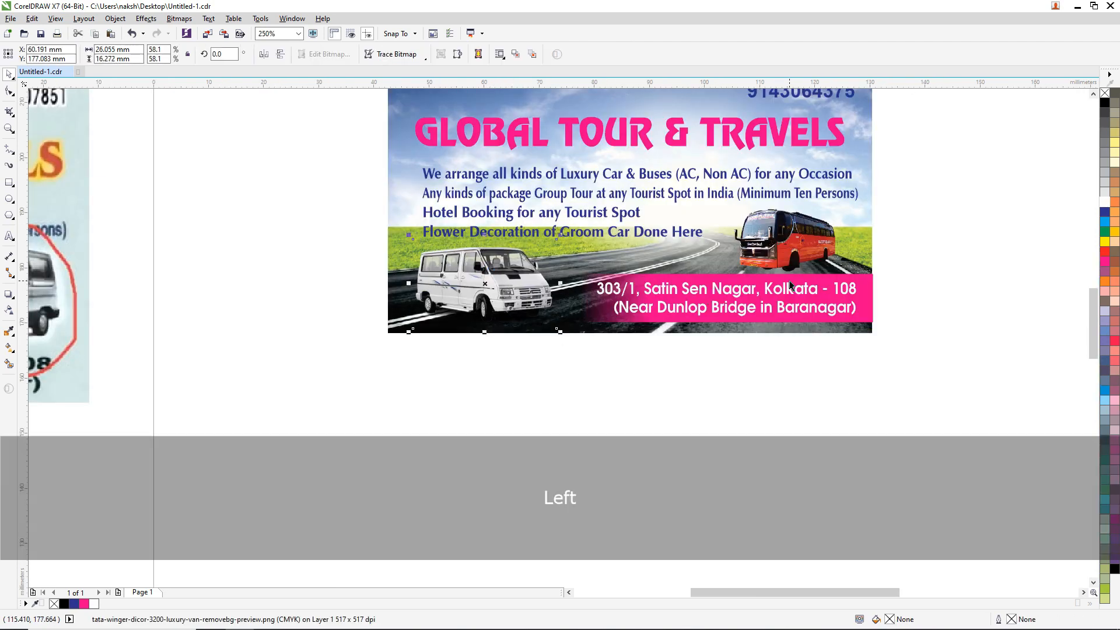
Step: Stretch the magenta address band leftward toward the van to about 58.9 mm wide
scroll(791, 286, "up", 1)
left_click(932, 273, "ctrl")
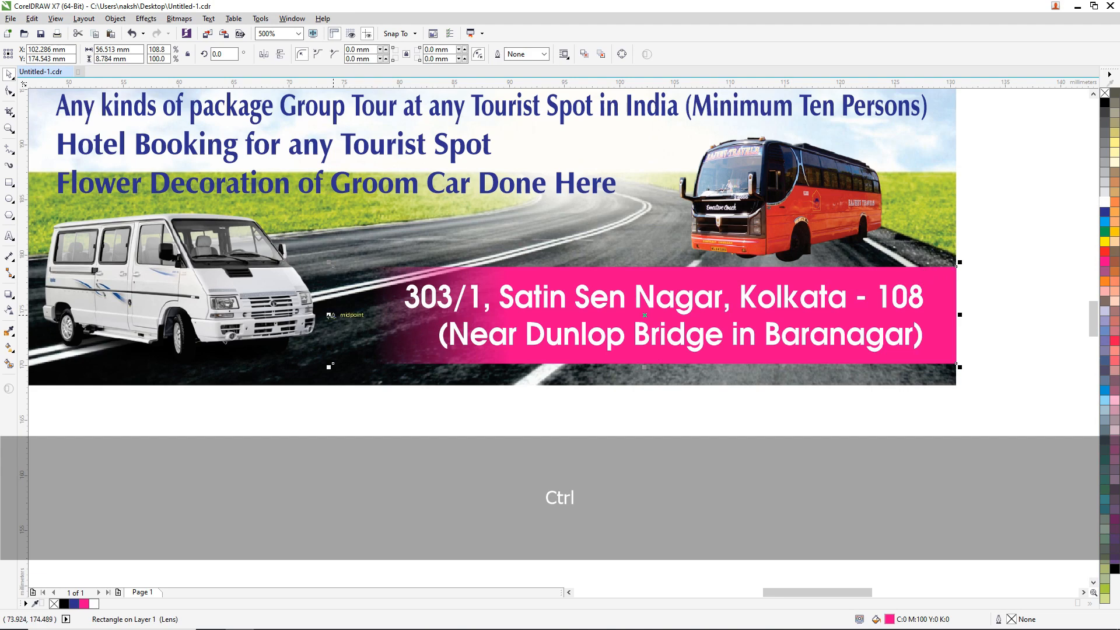
left_click_drag(329, 315, 304, 315)
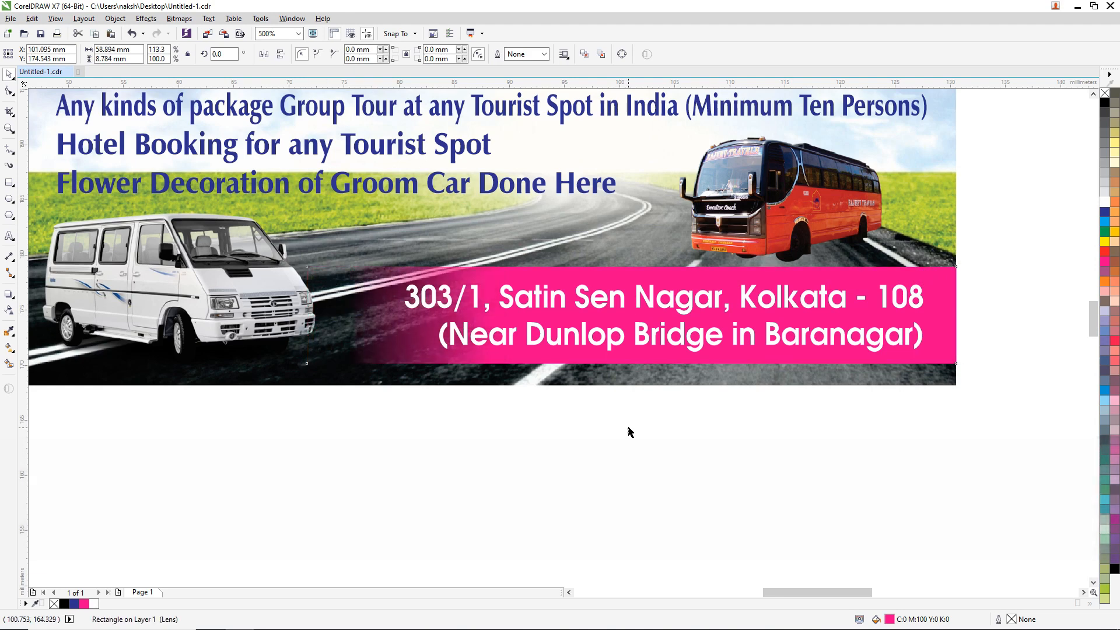
left_click(629, 430)
Step: Reposition the white address text within the magenta band and narrow it to about 43 mm wide
left_click_drag(751, 334, 760, 333)
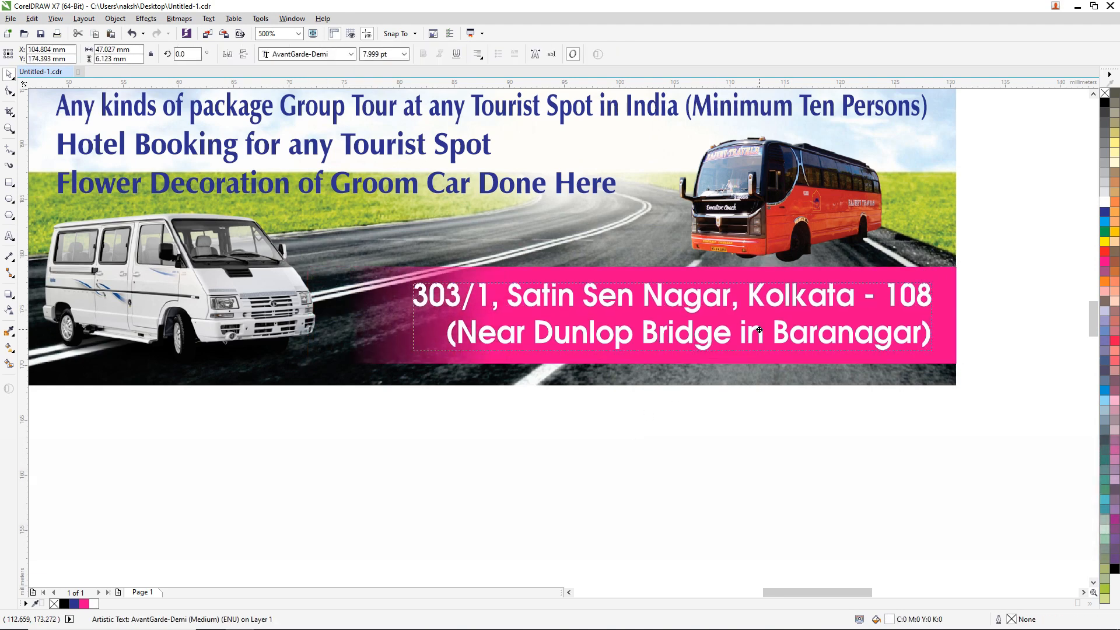
left_click_drag(408, 316, 436, 316)
key("Down")
key("Down")
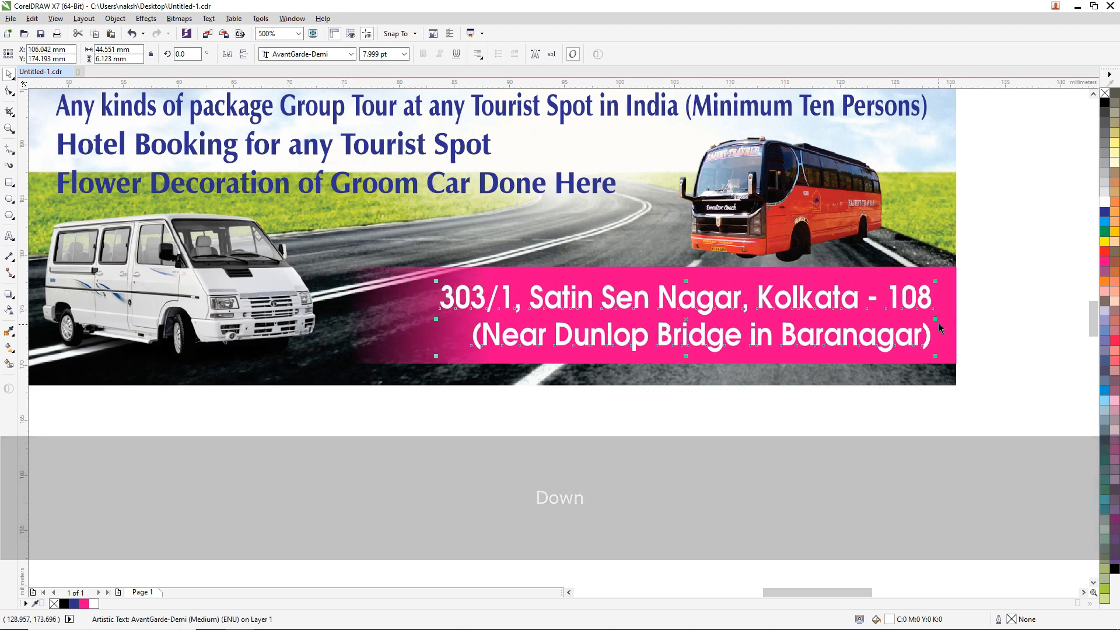
left_click_drag(935, 319, 929, 319)
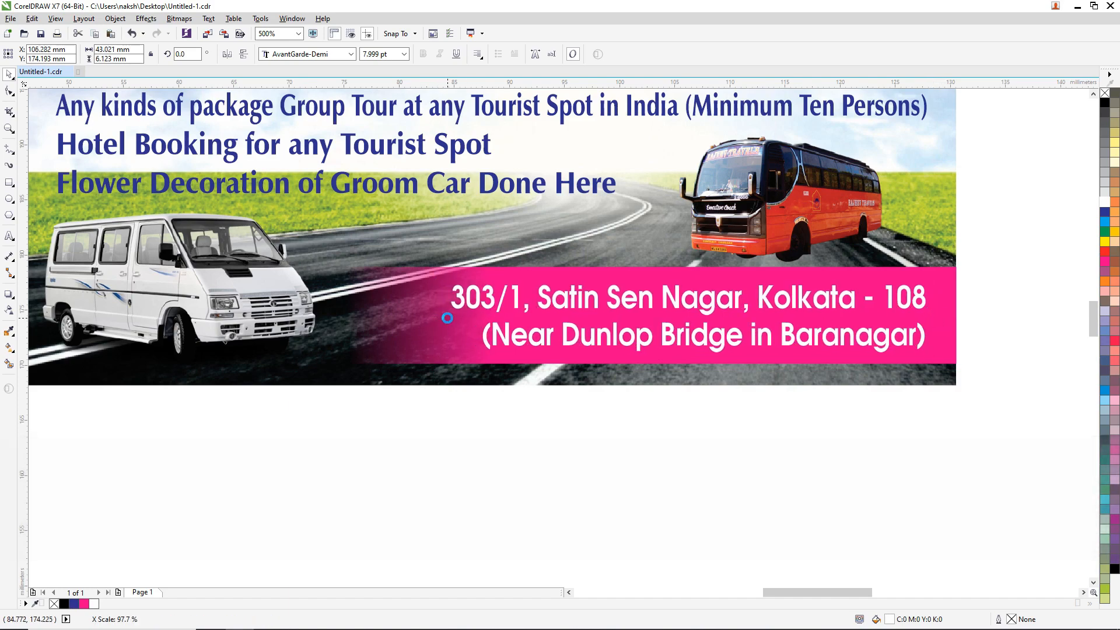
Step: Narrow the services text group from its left side to about 78 mm wide
scroll(442, 320, "down", 4)
left_click(590, 393)
scroll(412, 275, "up", 4)
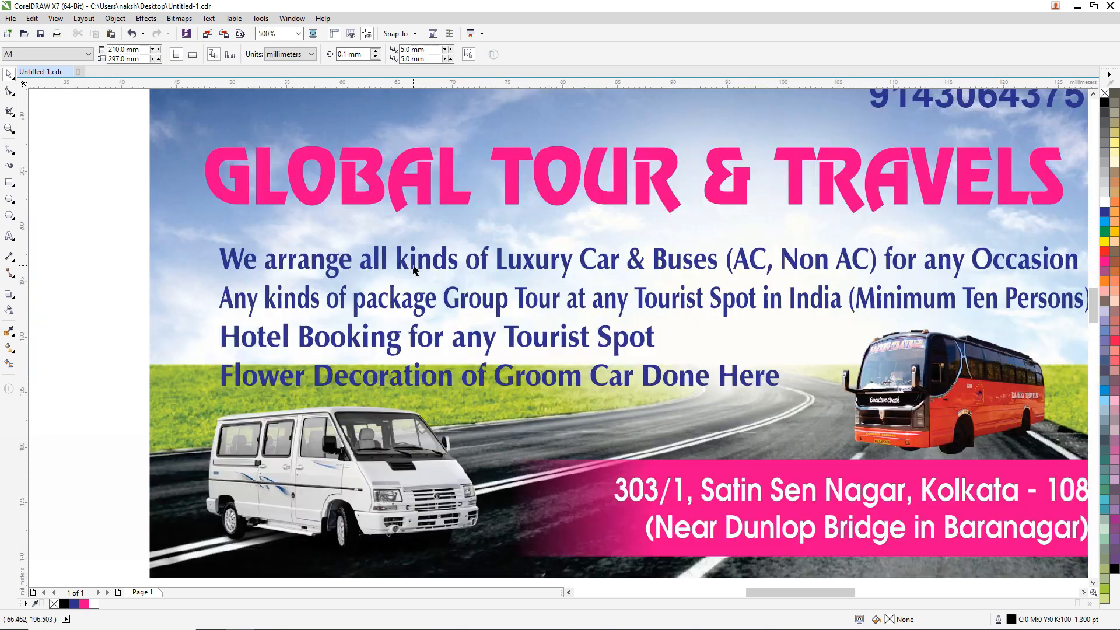
left_click(307, 262)
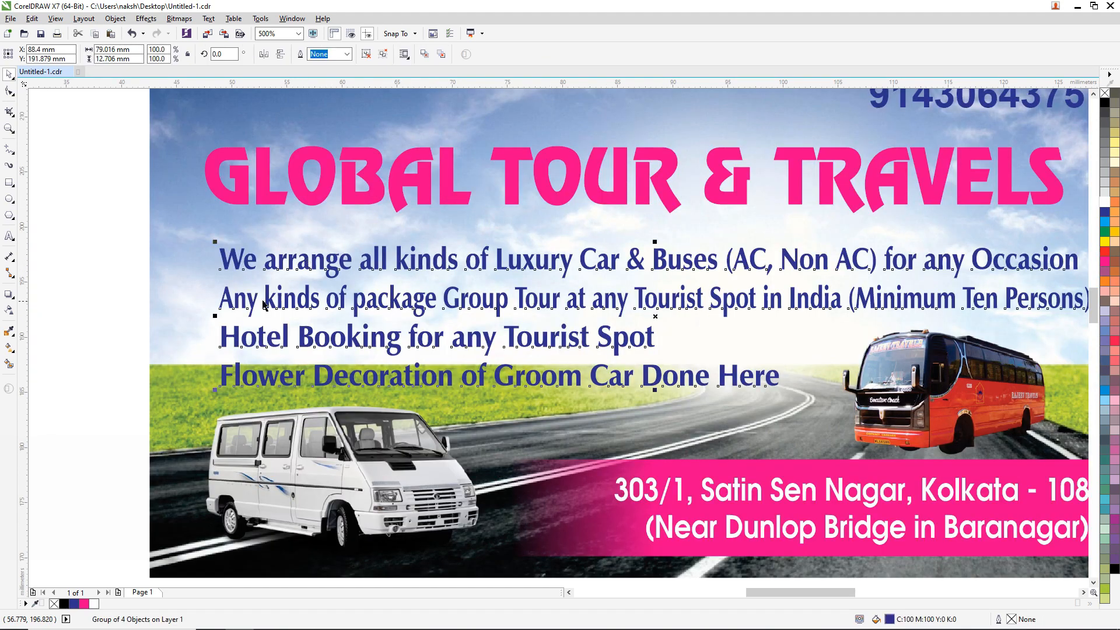
left_click_drag(215, 315, 226, 316)
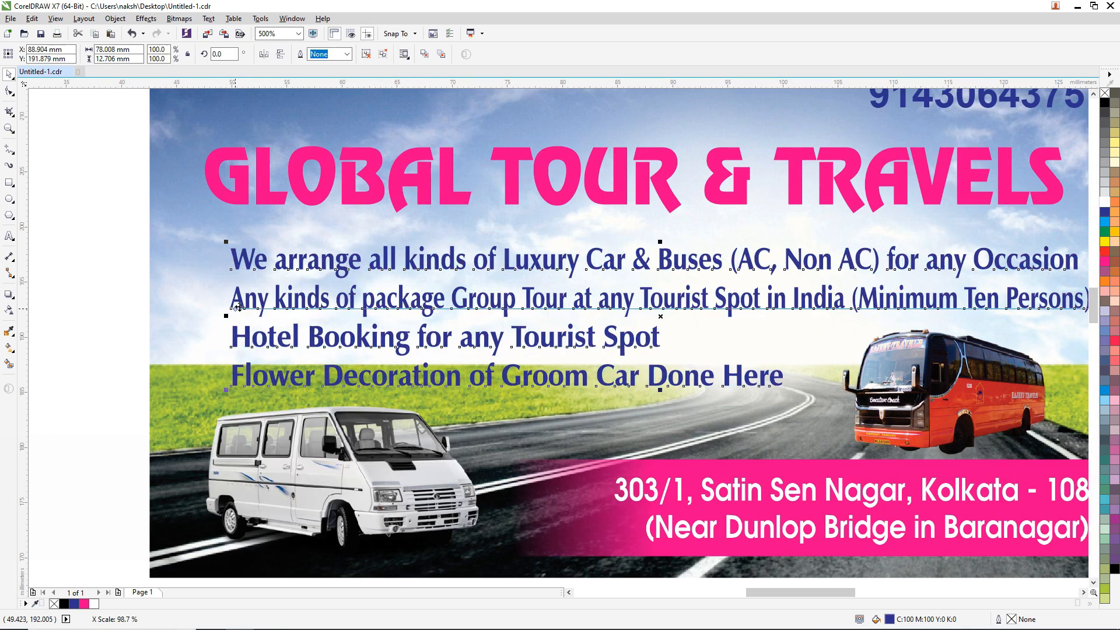
key("ctrl")
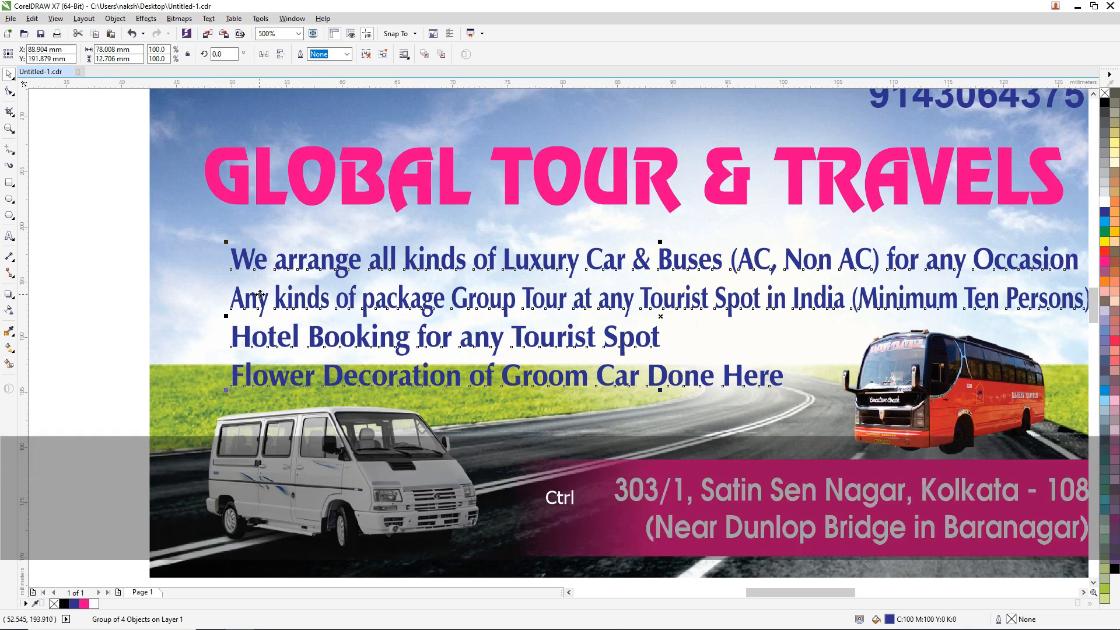
Step: Back the services text group with a white copy outlined at 2 pt, keeping the blue text on top
key("ctrl+c")
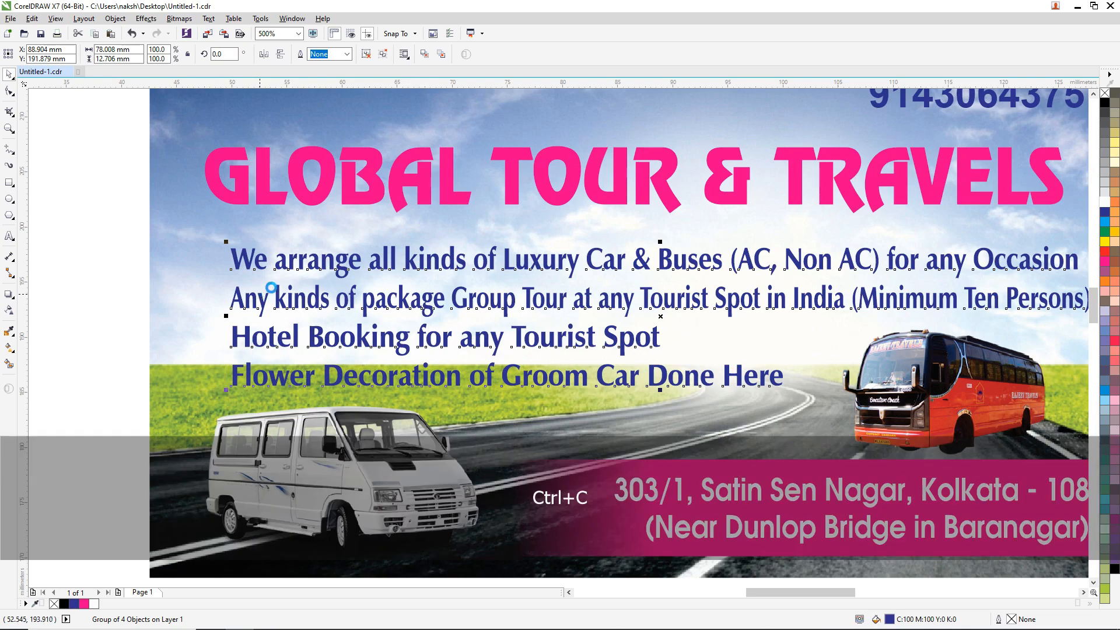
left_click(1106, 203)
right_click(1106, 203)
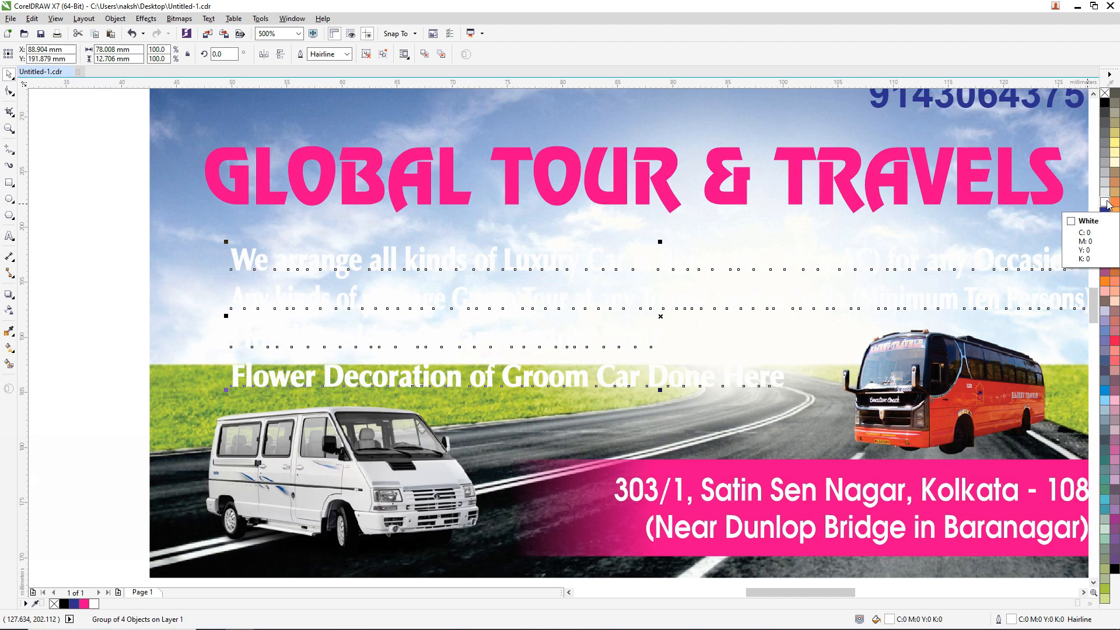
key("F12")
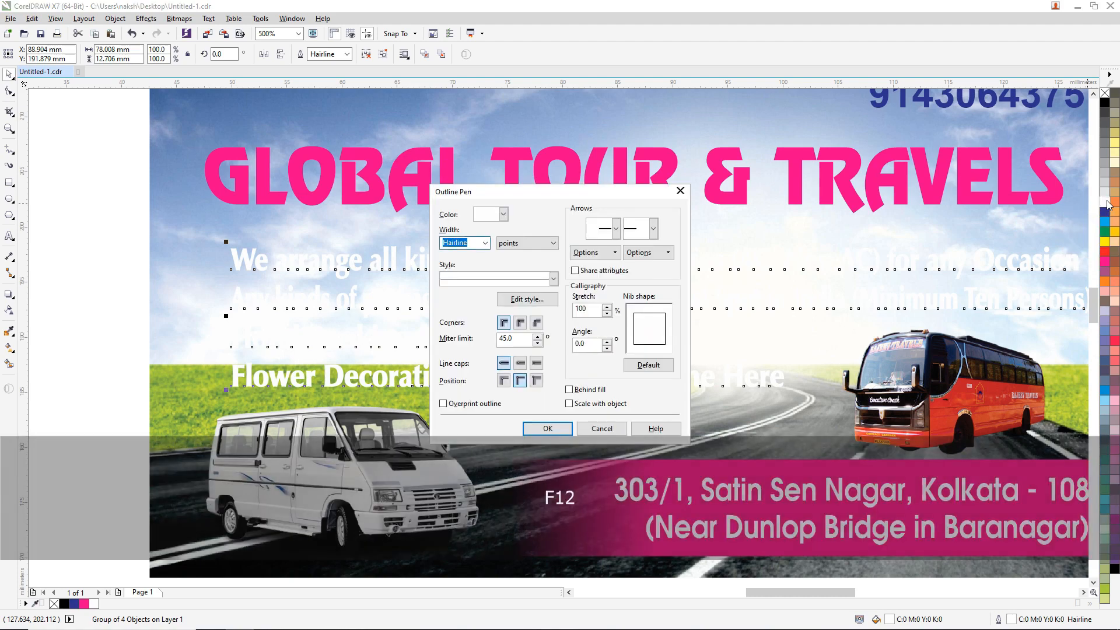
type("2")
key("Return")
key("ctrl+v")
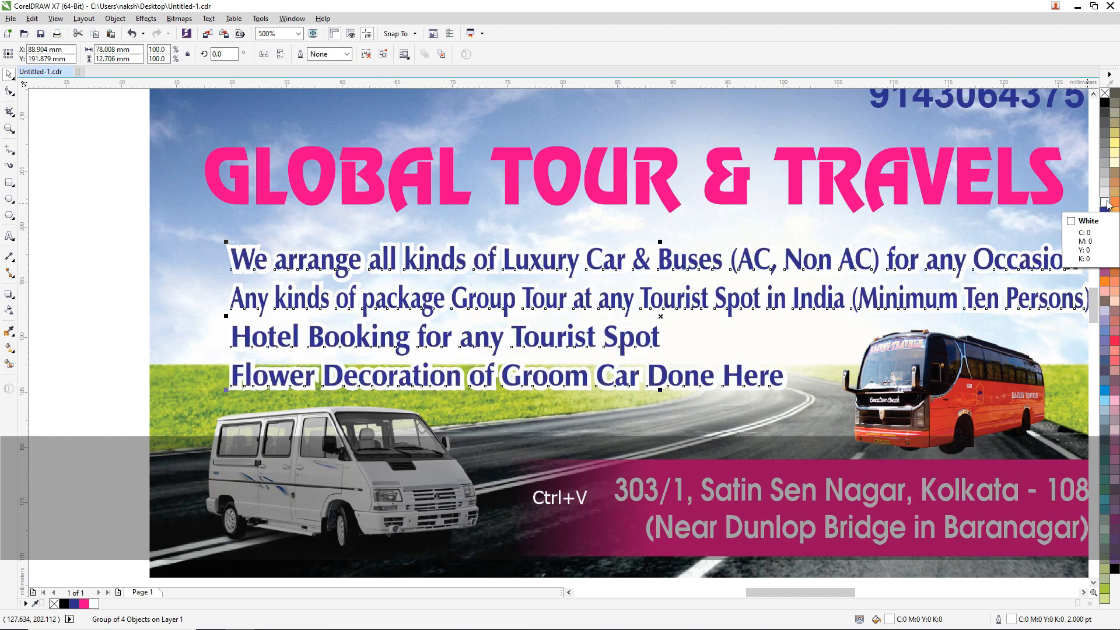
Step: Back the cardholder's name and cell numbers with a white copy outlined at 2 pt, keeping the coloured originals on top
scroll(535, 231, "down", 2)
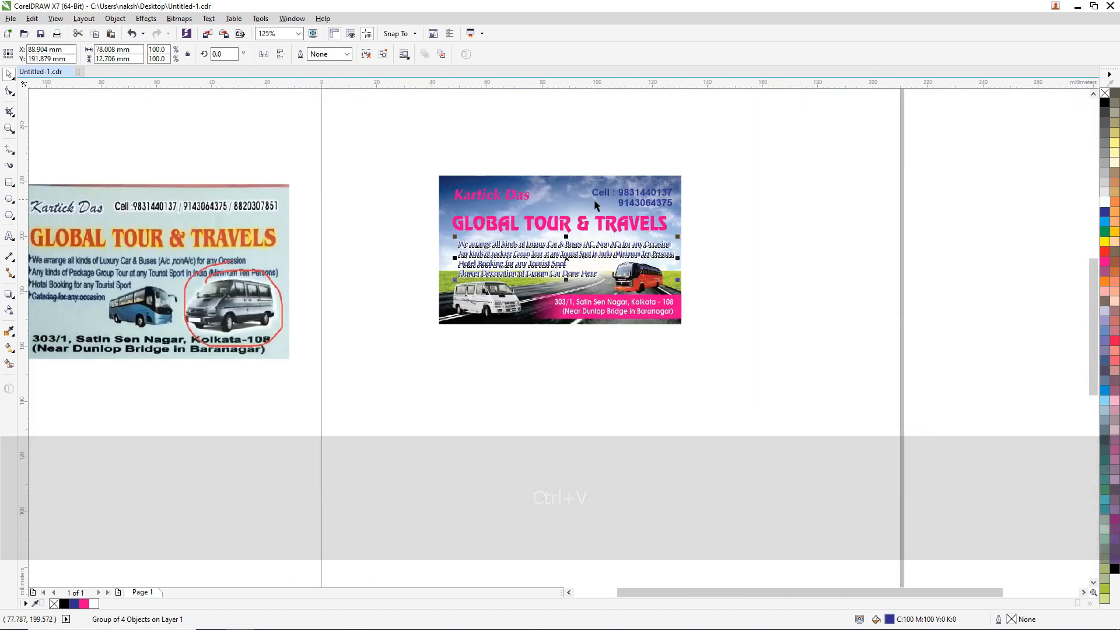
scroll(560, 208, "up", 1)
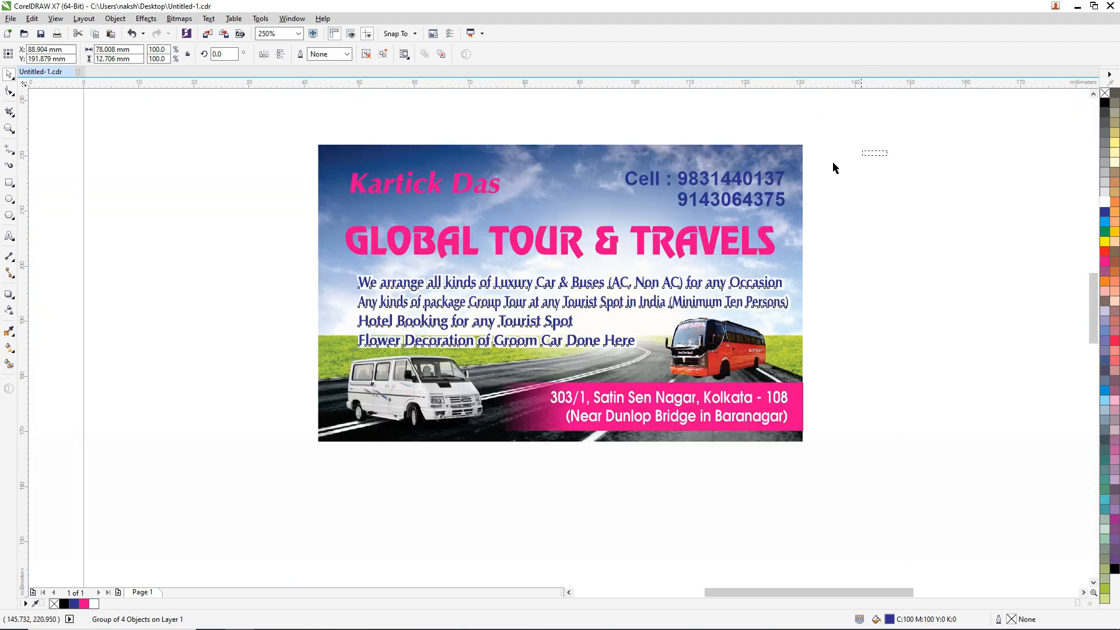
left_click_drag(834, 168, 285, 222)
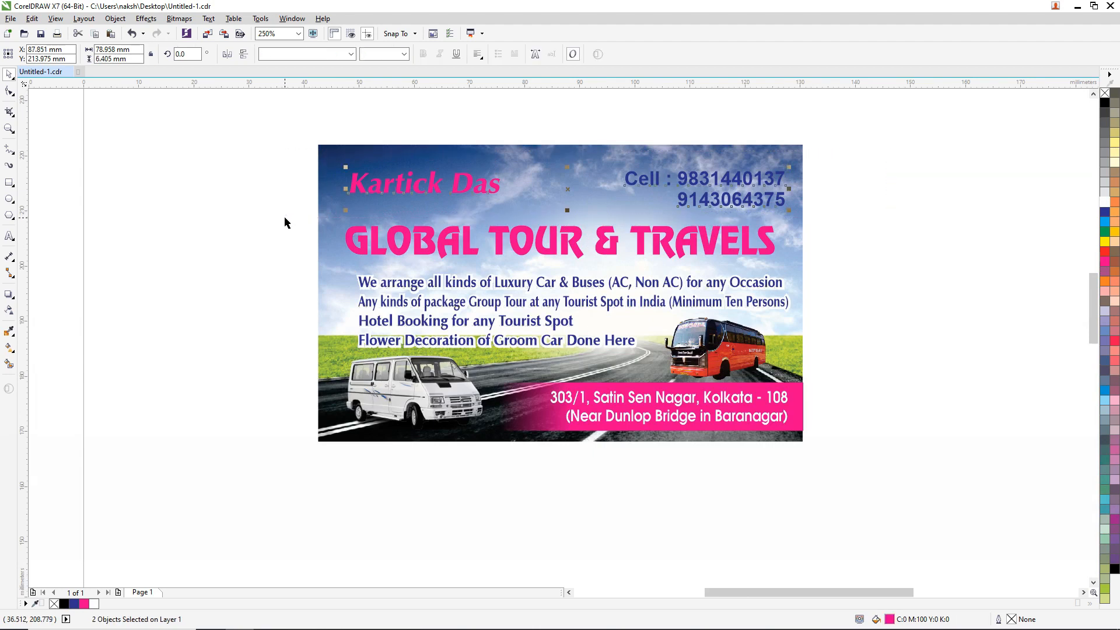
key("ctrl+c")
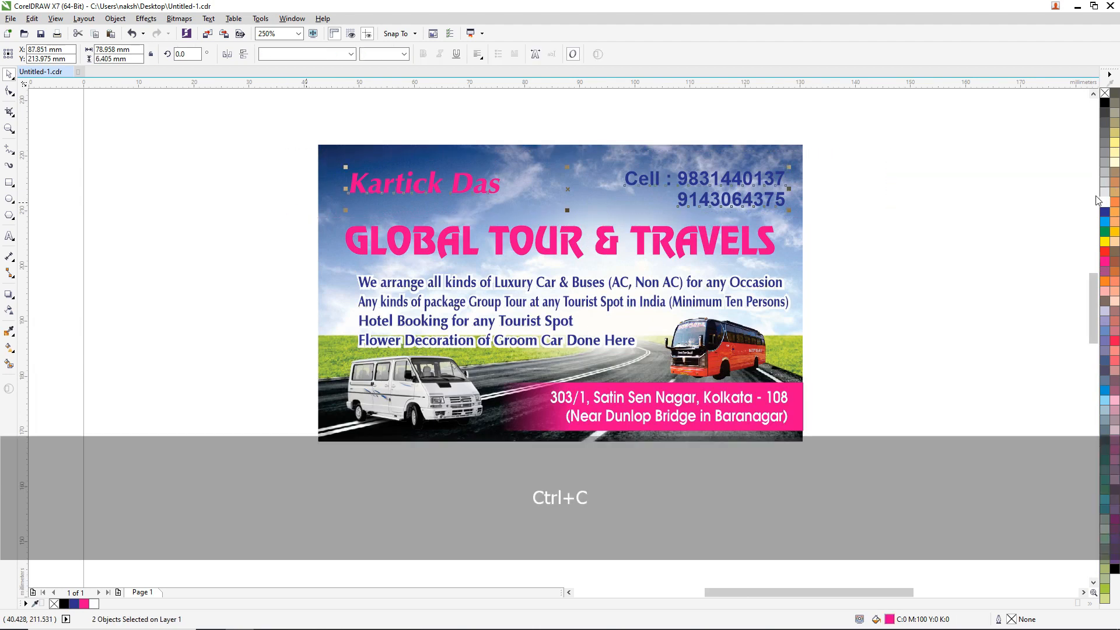
left_click(1106, 204)
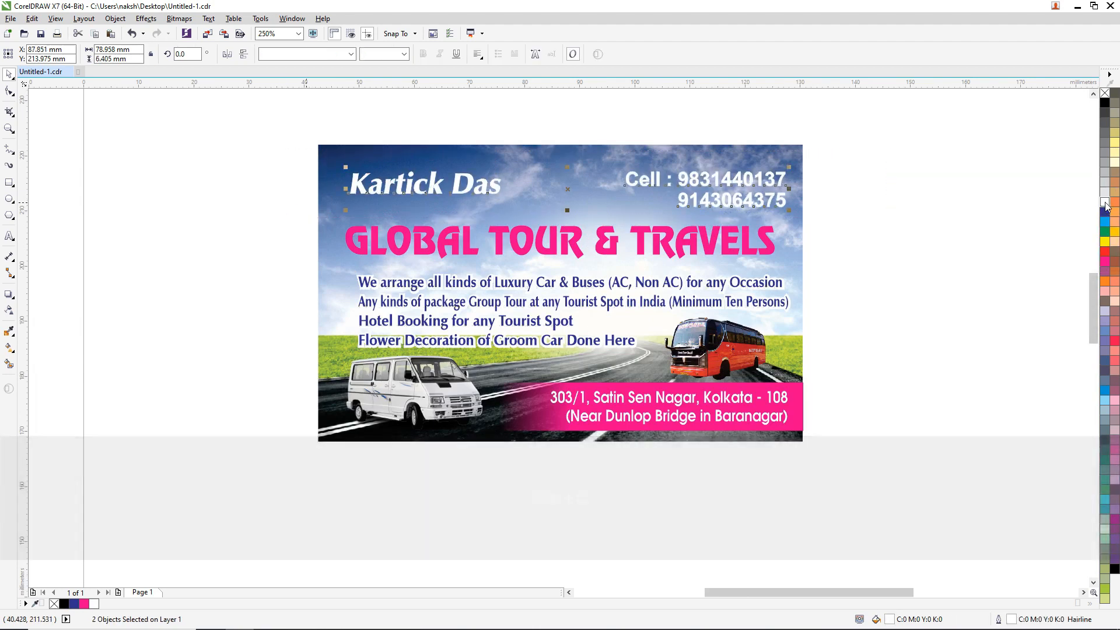
key("F12")
key("Return")
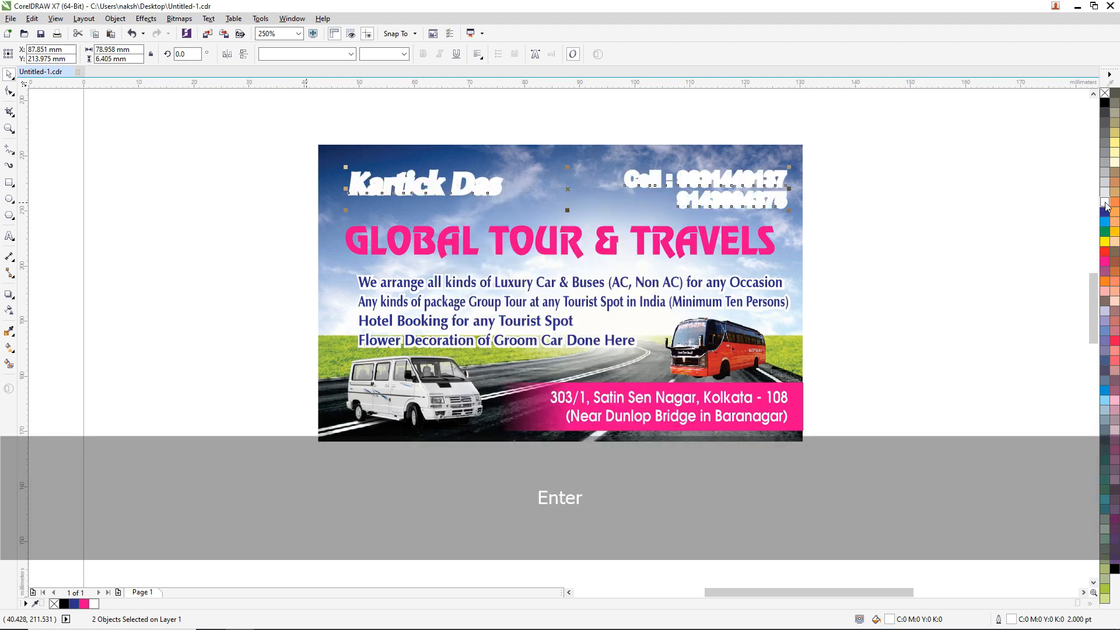
key("ctrl+v")
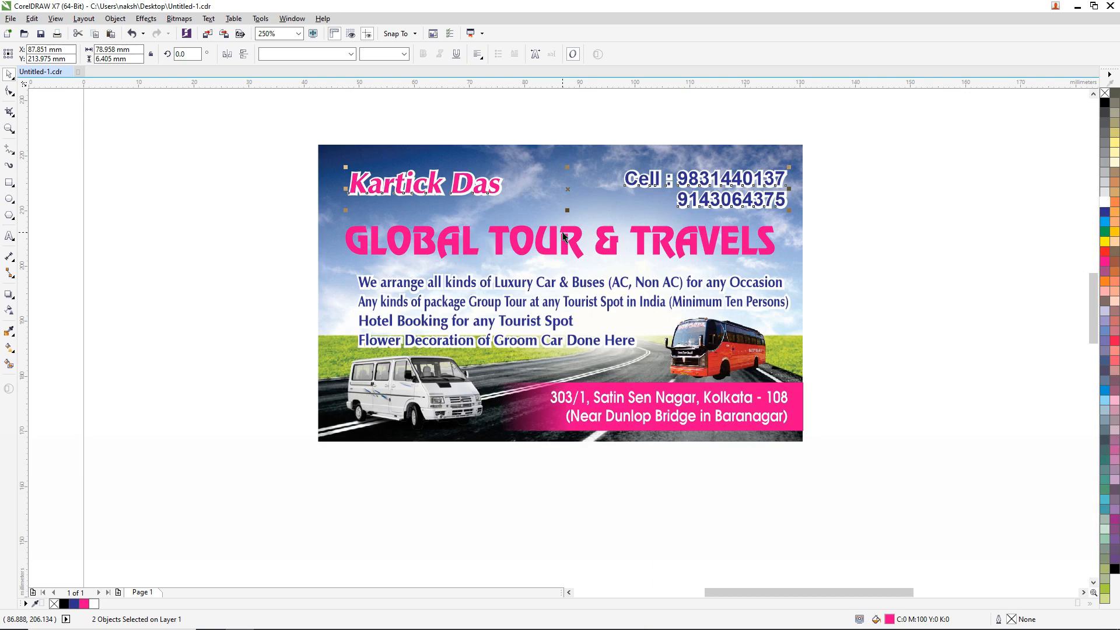
Step: Place a blue copy with a 4 pt blue outline behind the magenta GLOBAL TOUR & TRAVELS title
left_click(575, 237)
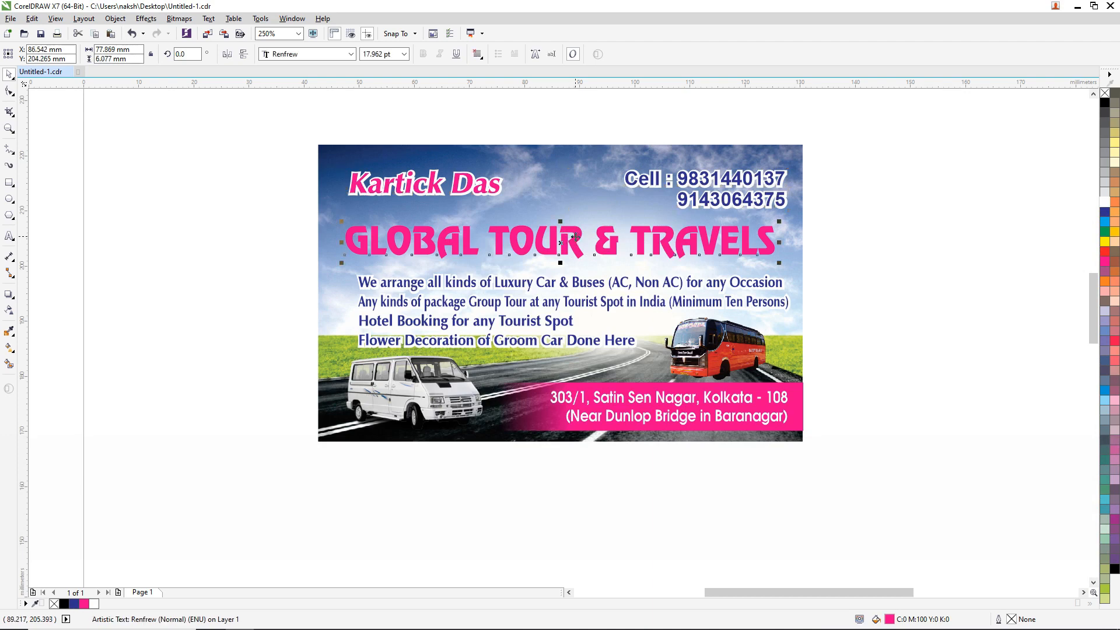
key("ctrl+c")
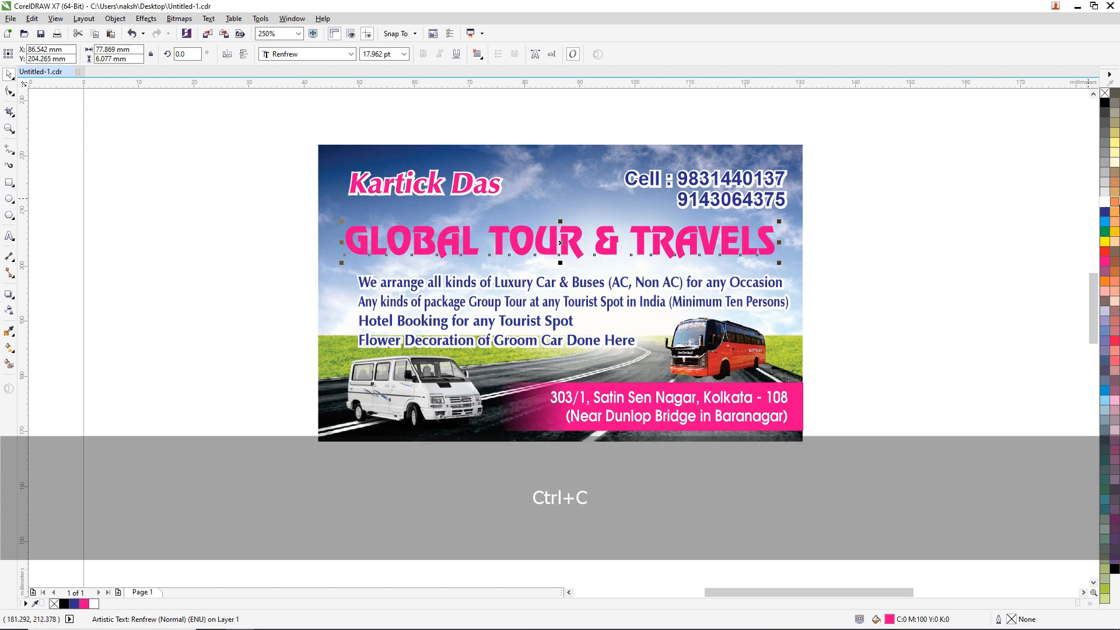
left_click(1105, 212)
right_click(1105, 213)
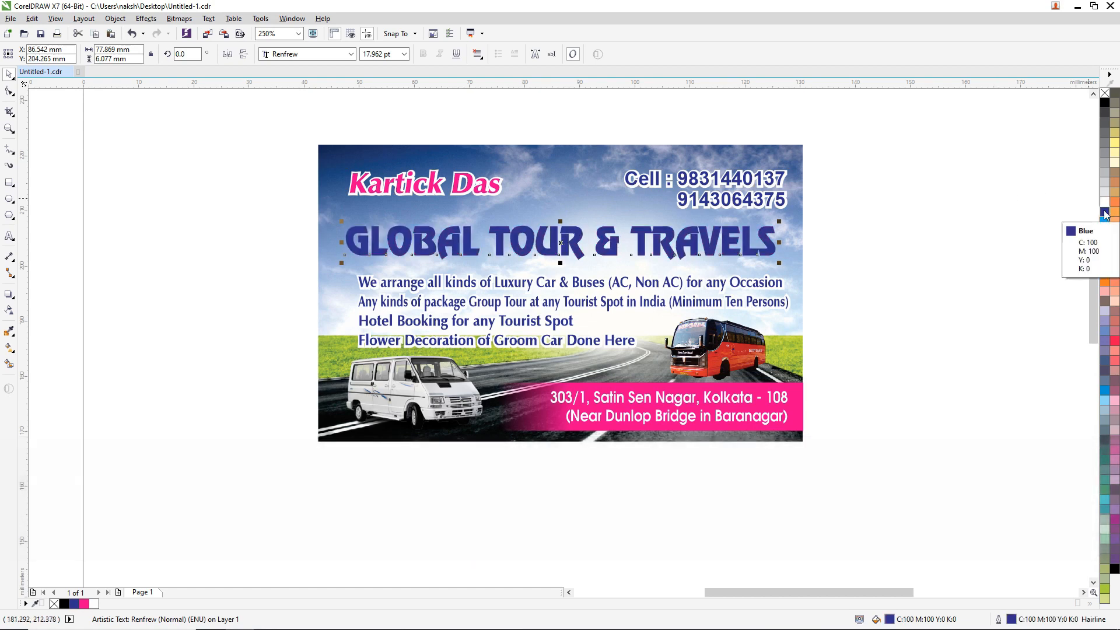
key("F12")
type("4")
key("Return")
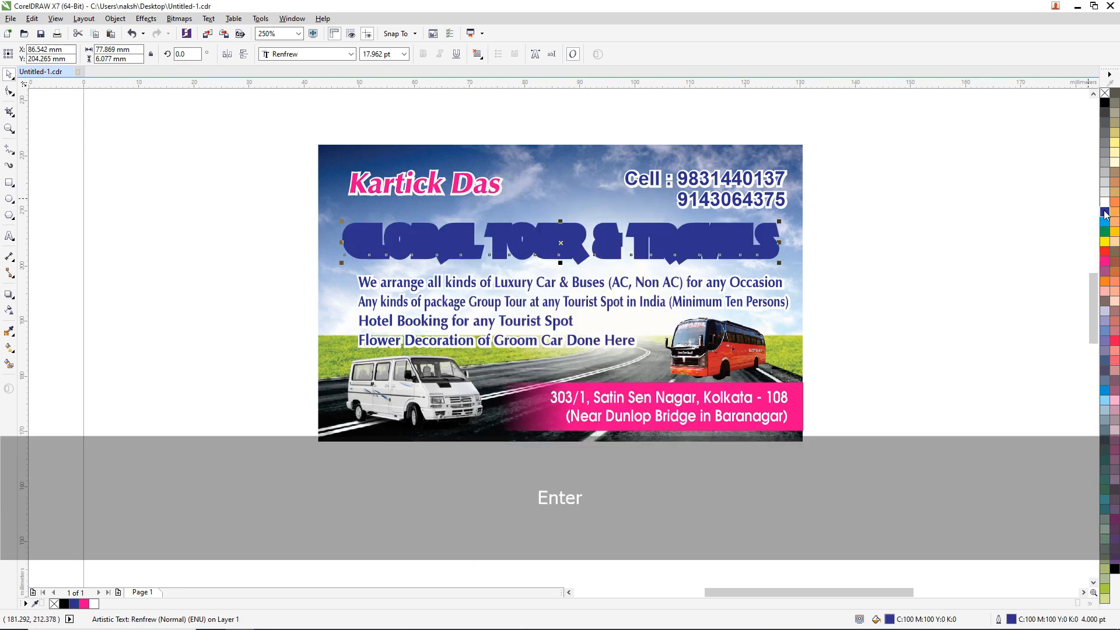
key("ctrl+v")
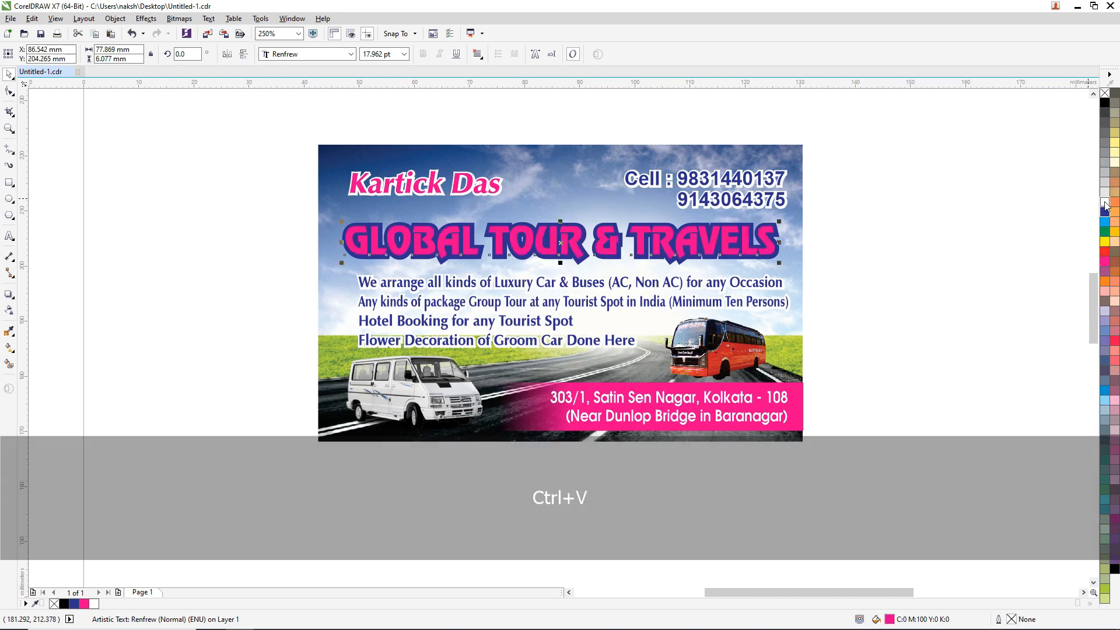
Step: Add a white title copy with a 2 pt white outline above the blue one, and paste the magenta title on top
left_click(1105, 203)
key("F12")
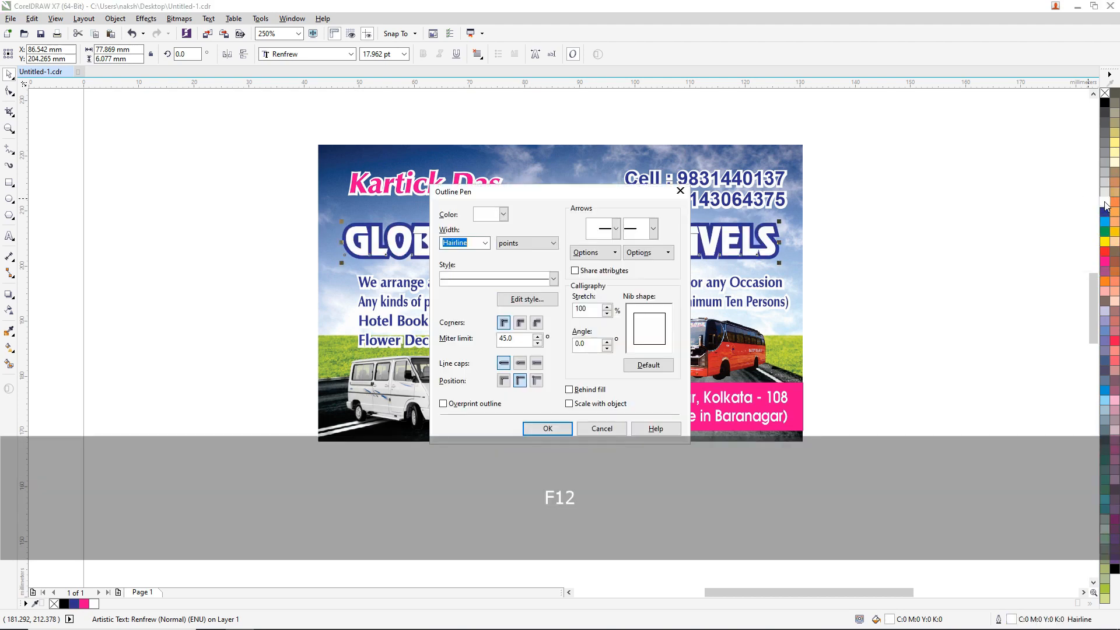
type("3")
key("Return")
key("F12")
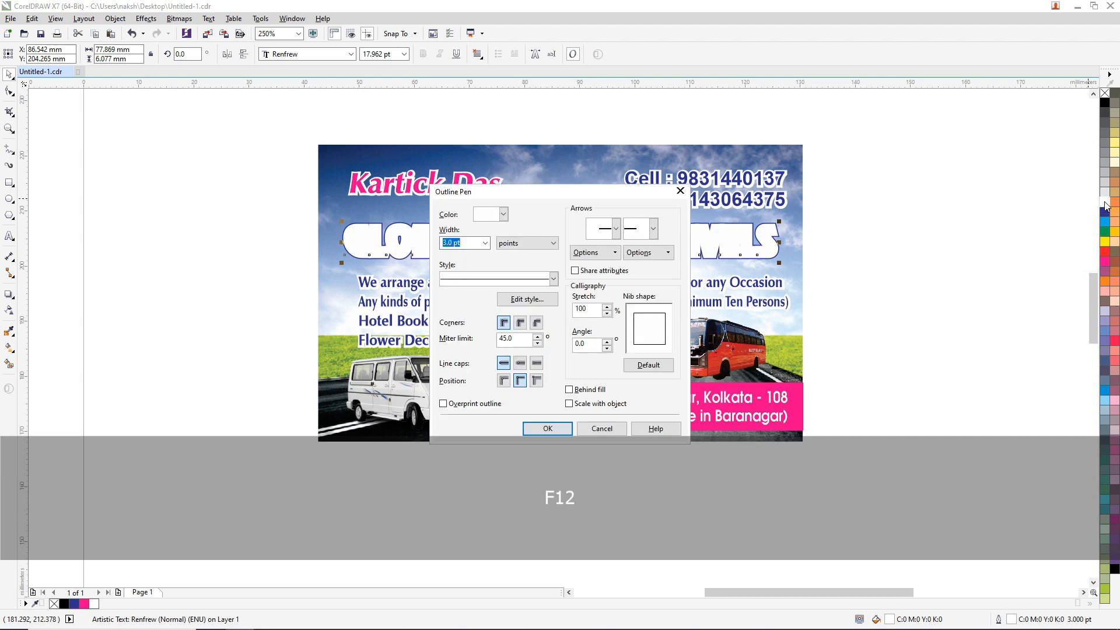
type("2")
key("Return")
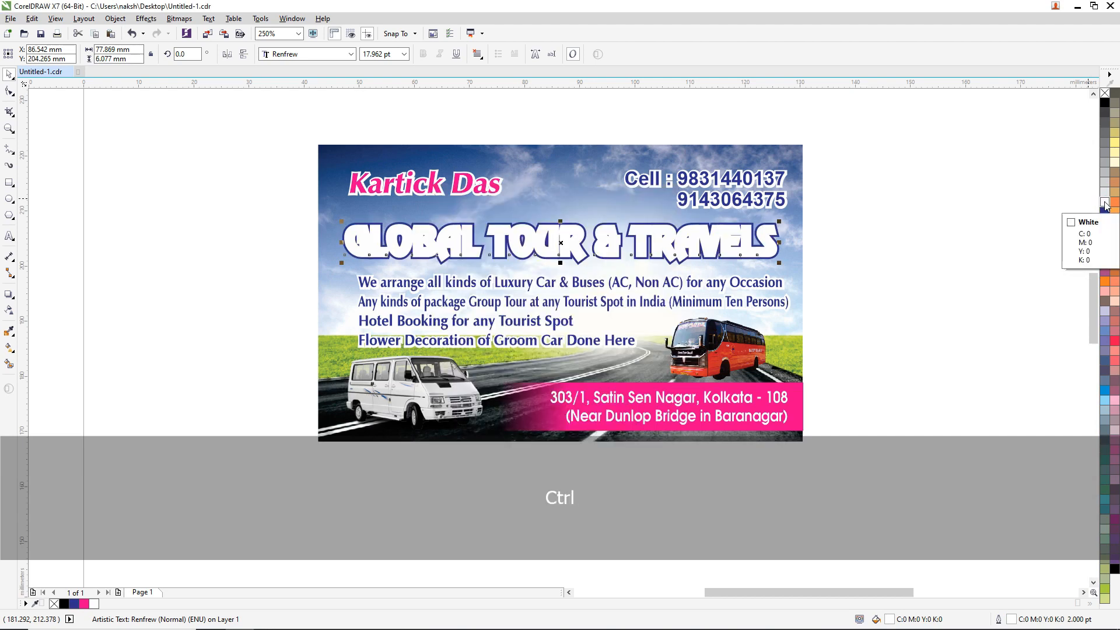
key("ctrl+v")
left_click(864, 236)
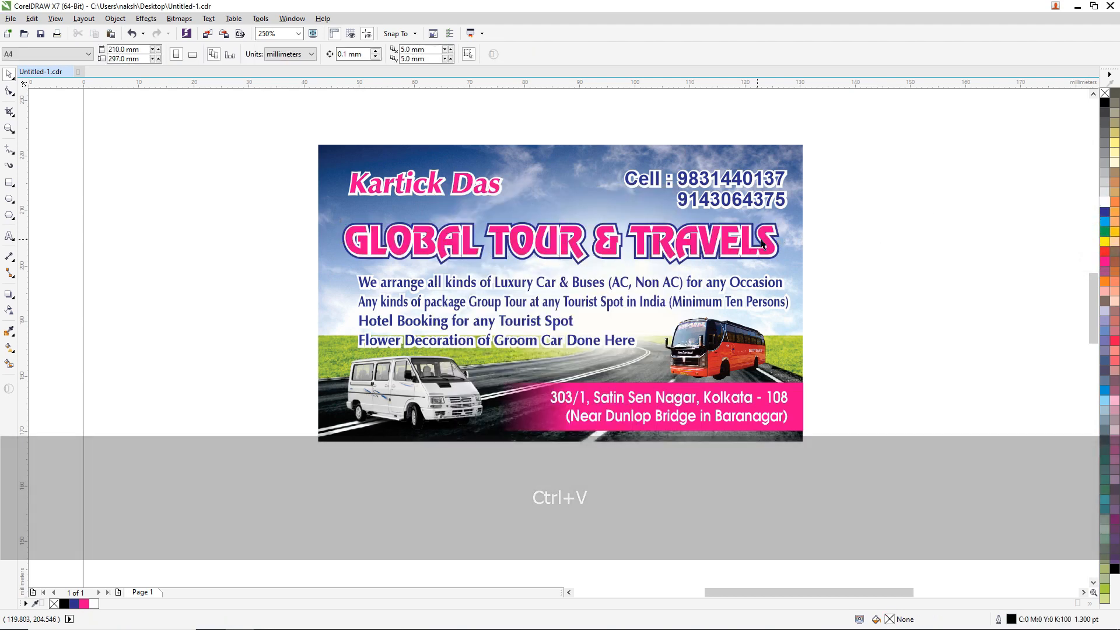
Step: Thicken the outline of the blue title copy at the back to 6 pt
scroll(864, 236, "up", 6)
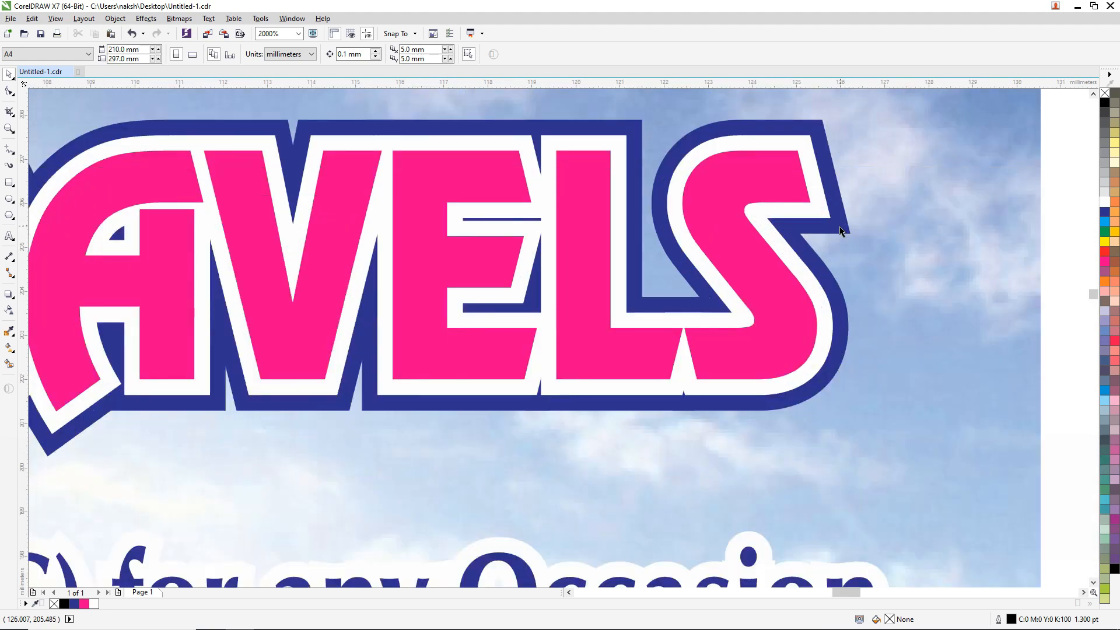
left_click_drag(840, 230, 867, 210)
key("ctrl+z")
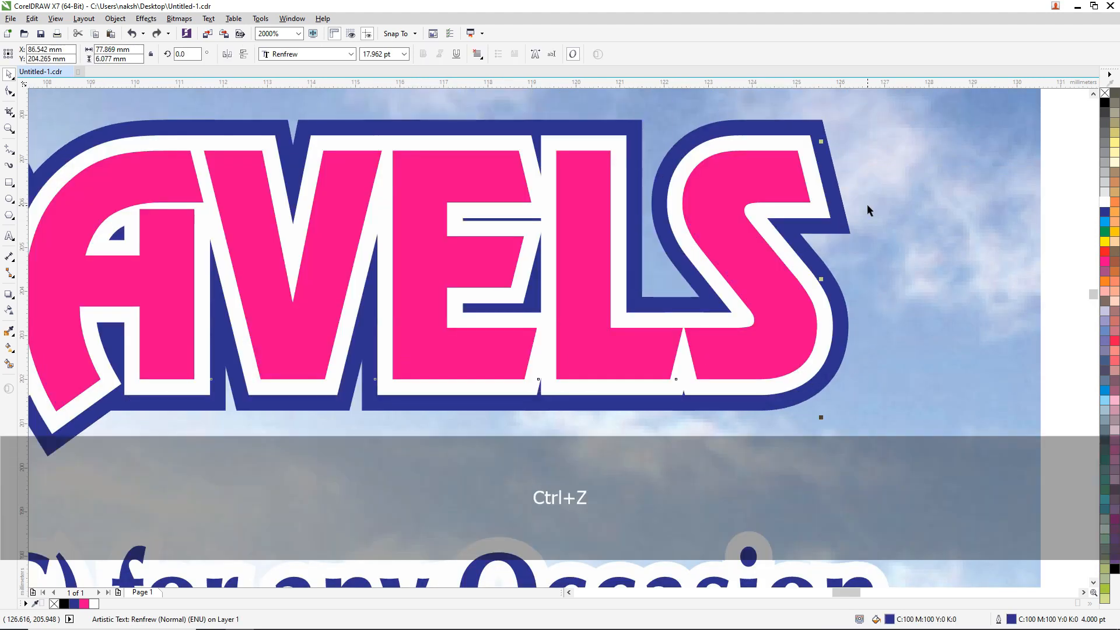
key("F12")
key("Return")
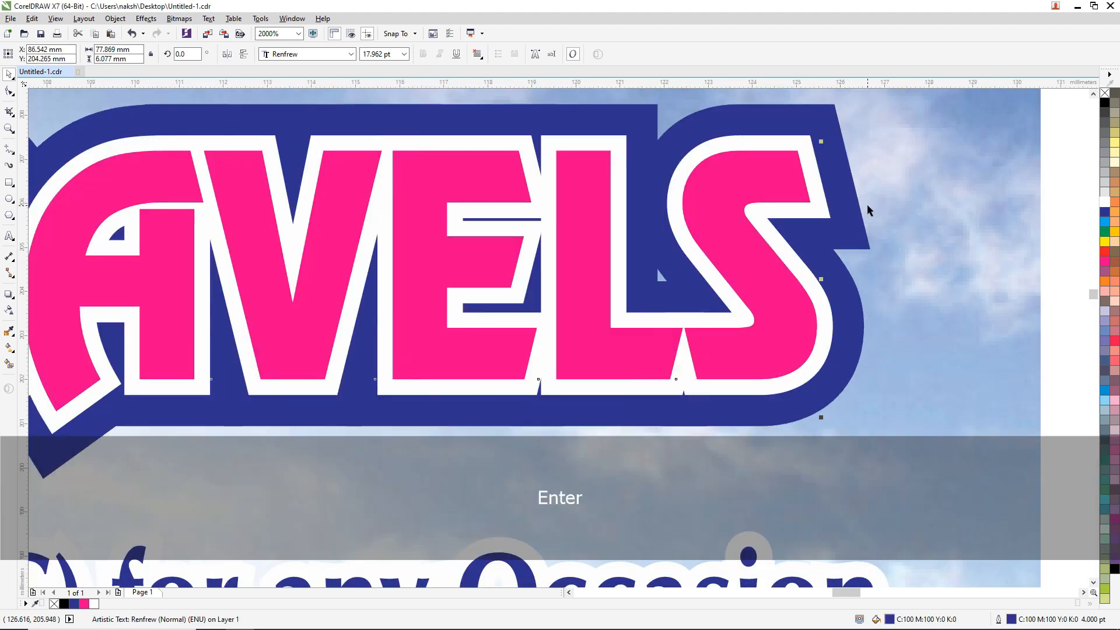
scroll(867, 210, "down", 6)
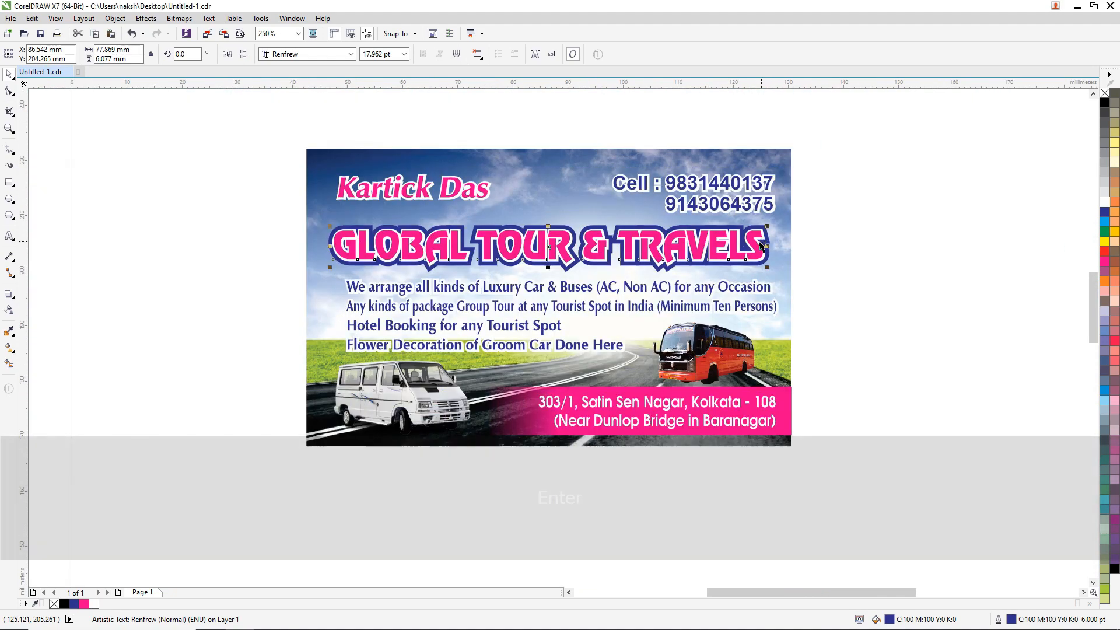
left_click(874, 229)
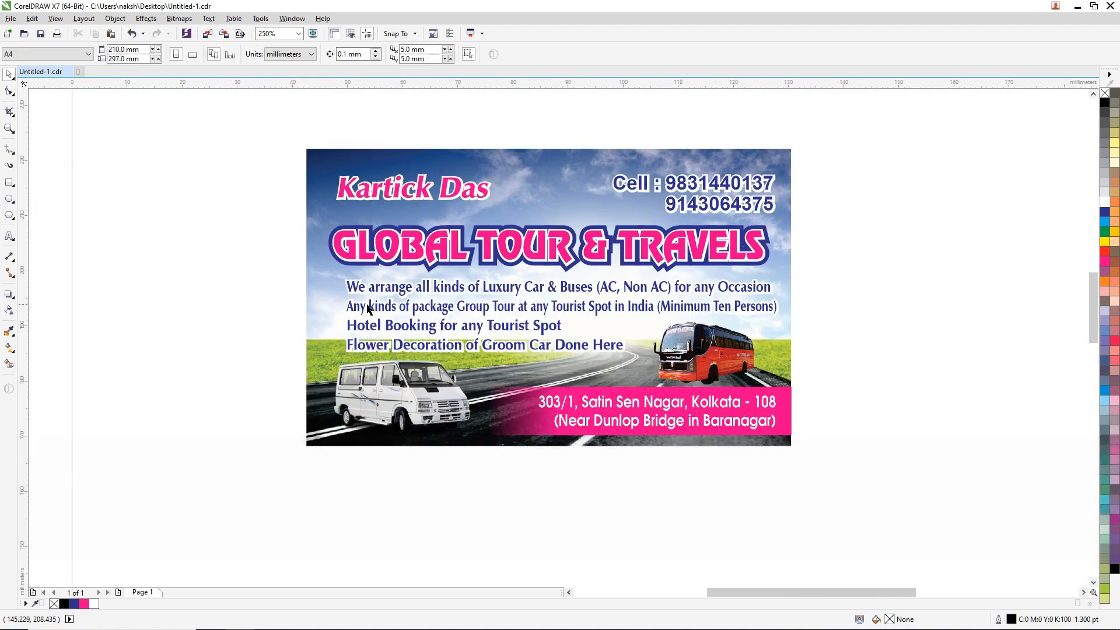
Step: Draw a circle about 1.35 mm wide before the first services line, filled magenta with no outline
scroll(301, 306, "up", 4)
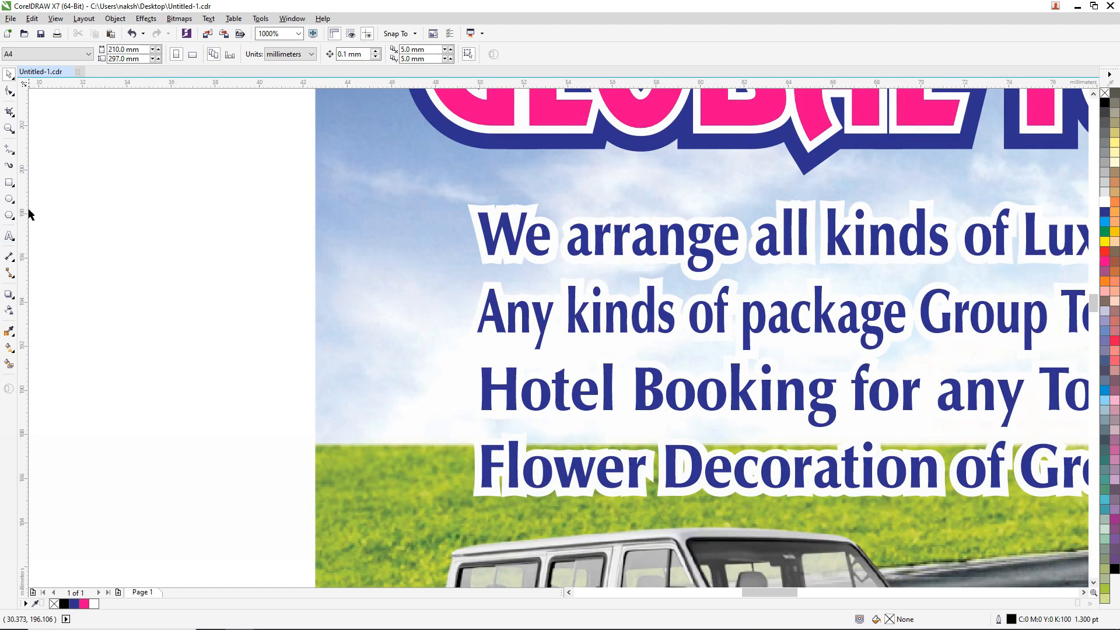
left_click(8, 200)
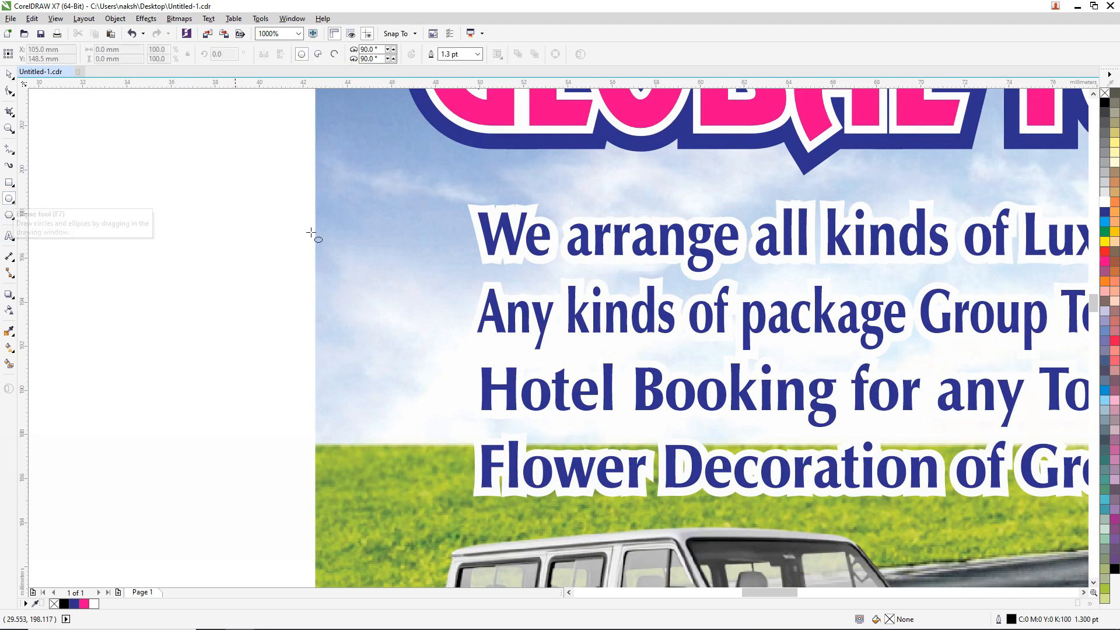
left_click_drag(403, 220, 438, 253)
left_click(1106, 262)
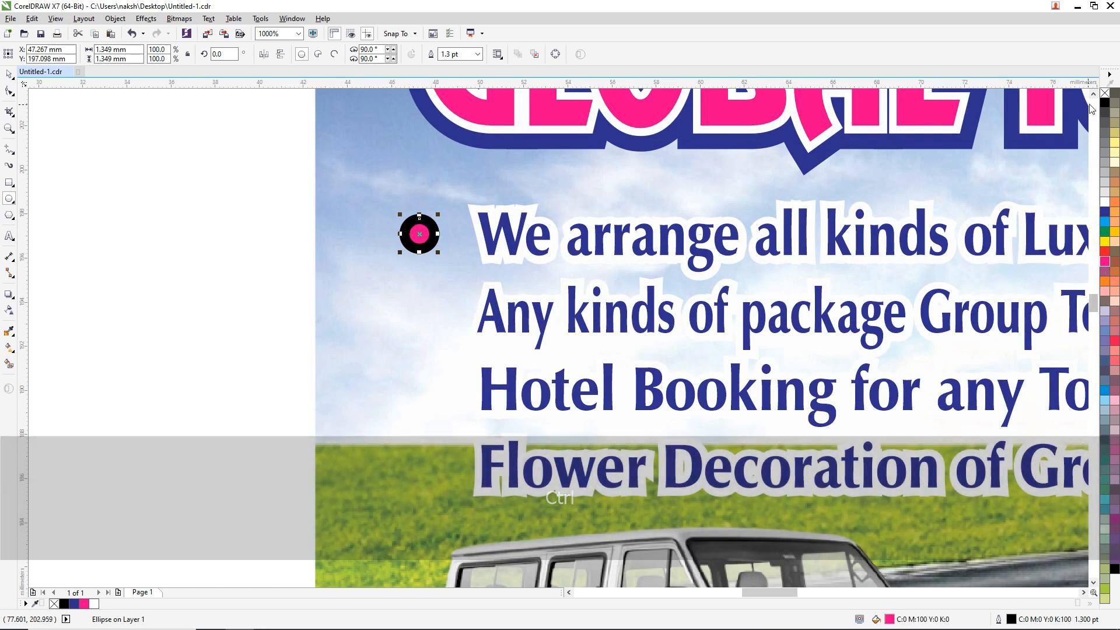
right_click(1104, 93)
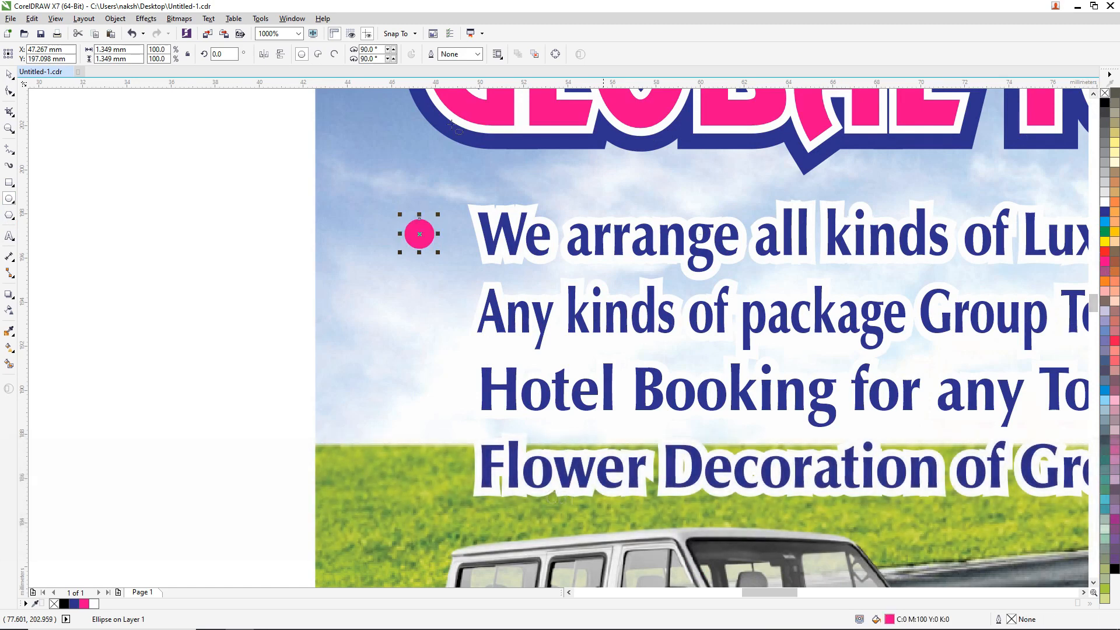
Step: Copy the magenta bullet dot beside each of the other three services lines
left_click(9, 72)
left_click_drag(418, 235, 436, 468)
right_click(428, 310)
right_click(441, 388)
right_click(436, 468)
Step: Align the four bullet dots in one vertical column under the first dot and nudge them 0.5 mm right toward the text
left_click(439, 393, "shift")
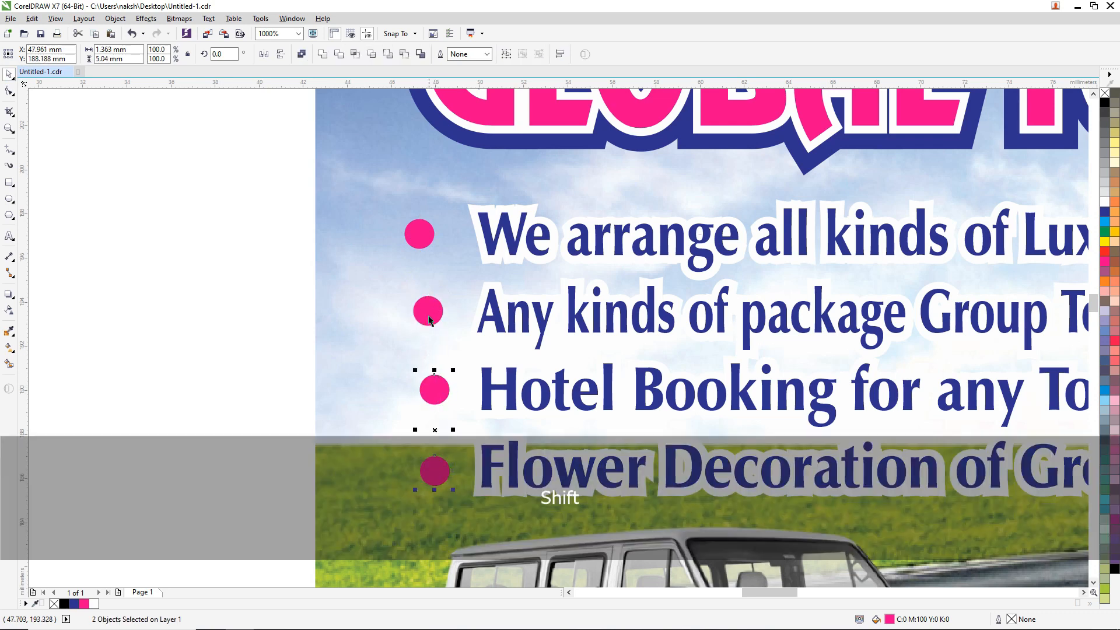
left_click(426, 312, "shift")
left_click(420, 233, "shift")
key("c")
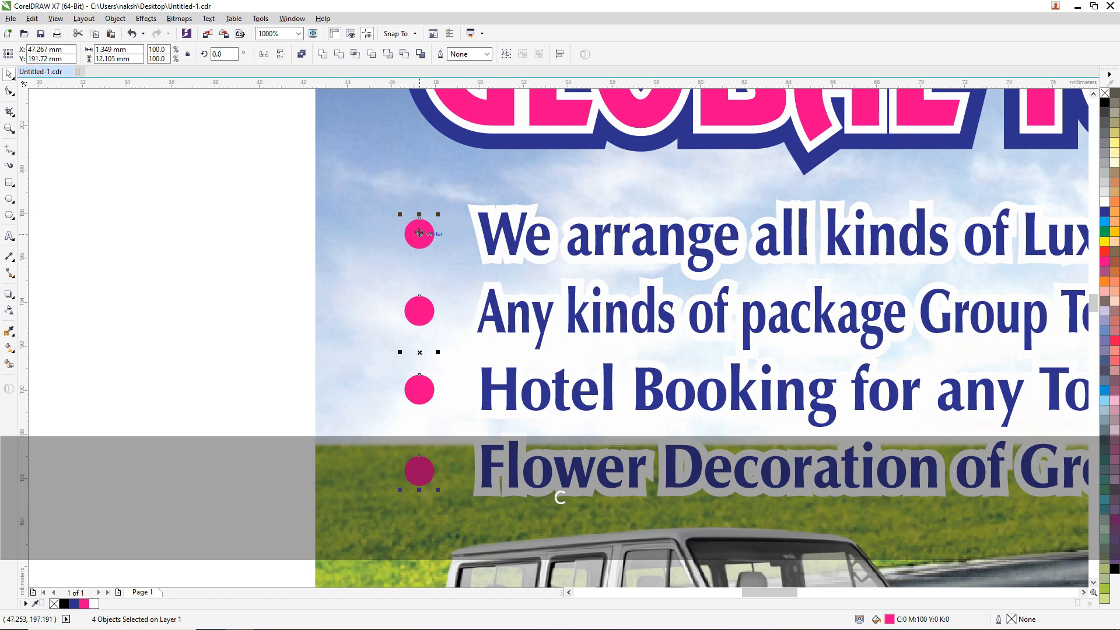
key("Right")
key("Right")
key("Right")
key("Right")
key("Right")
scroll(324, 230, "down", 4)
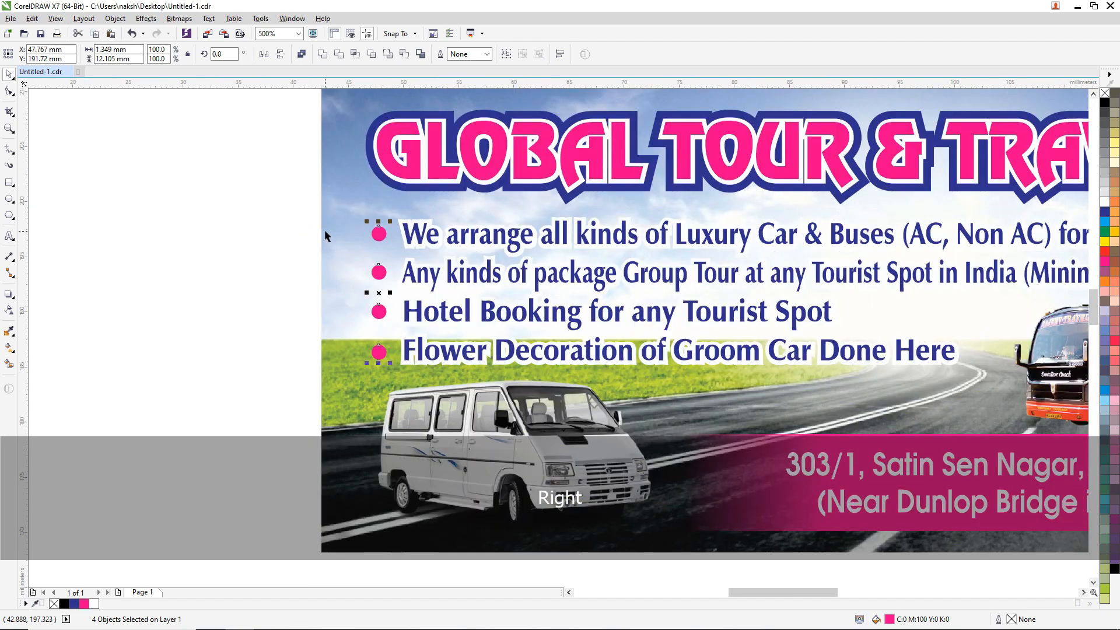
left_click(898, 179)
Step: Move the reference card picture directly below the new visiting card to compare the two designs
scroll(743, 206, "down", 4)
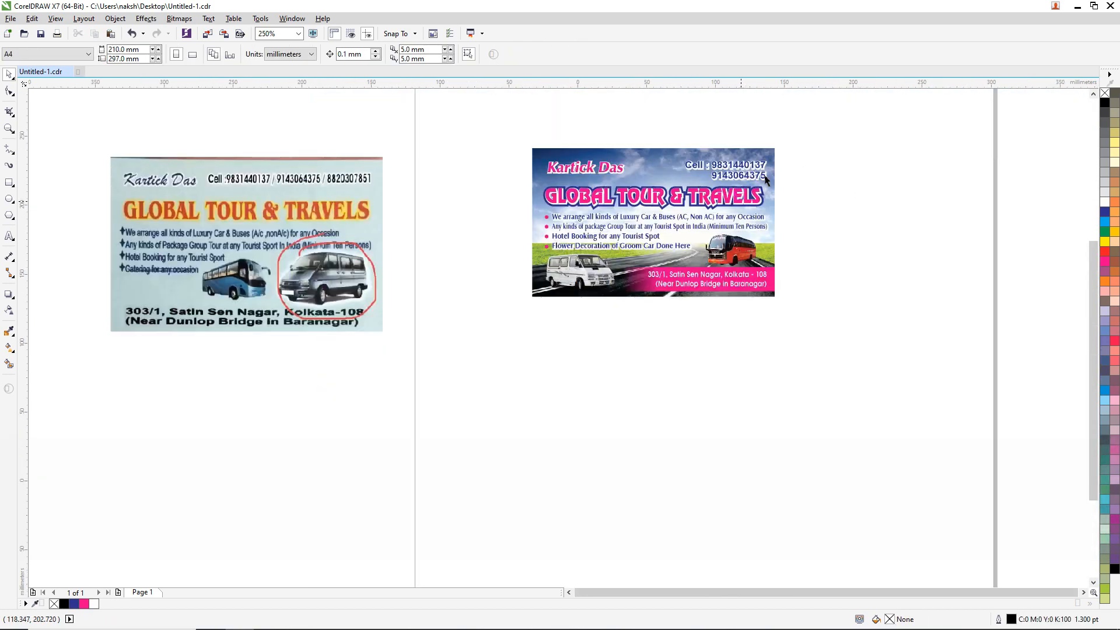
scroll(742, 206, "up", 2)
left_click_drag(295, 245, 688, 387)
scroll(687, 387, "up", 3)
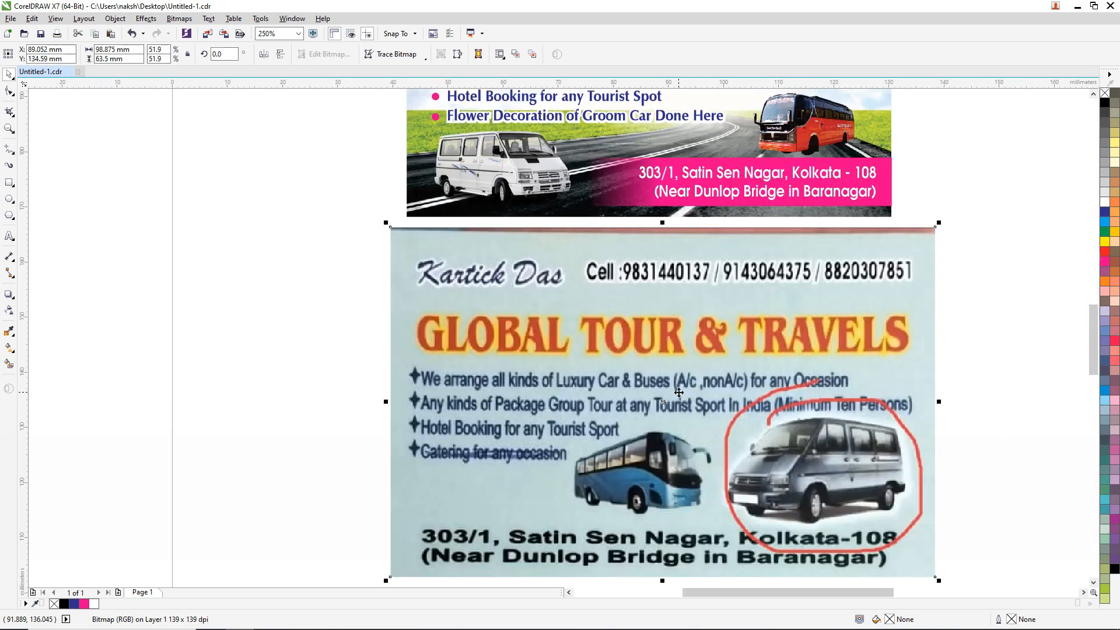
scroll(519, 317, "down", 3)
scroll(519, 317, "down", 2)
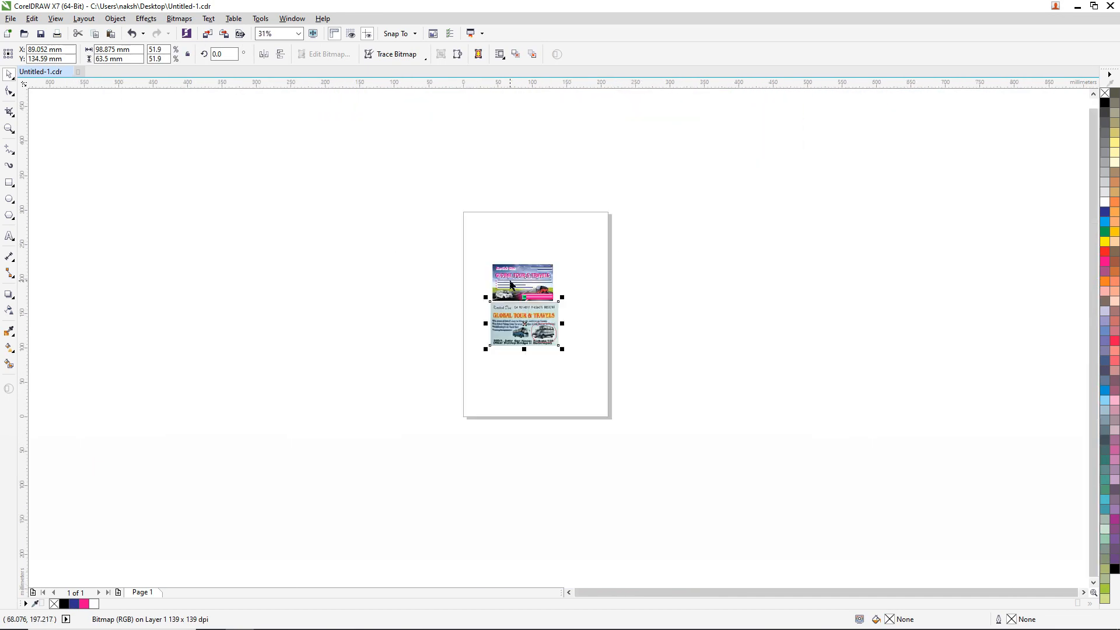
scroll(515, 293, "up", 3)
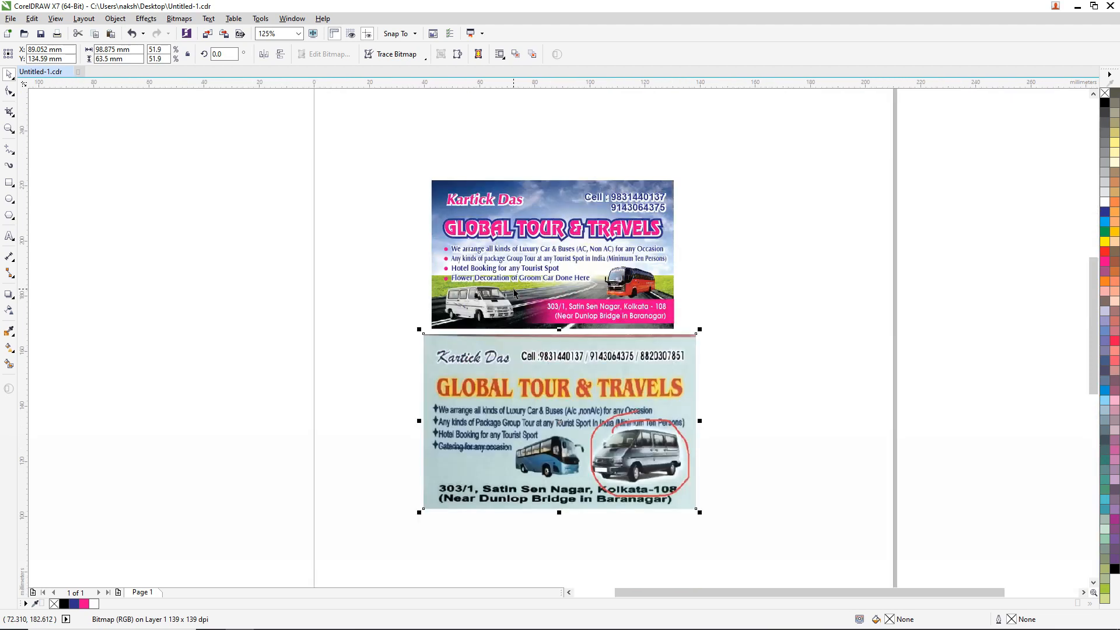